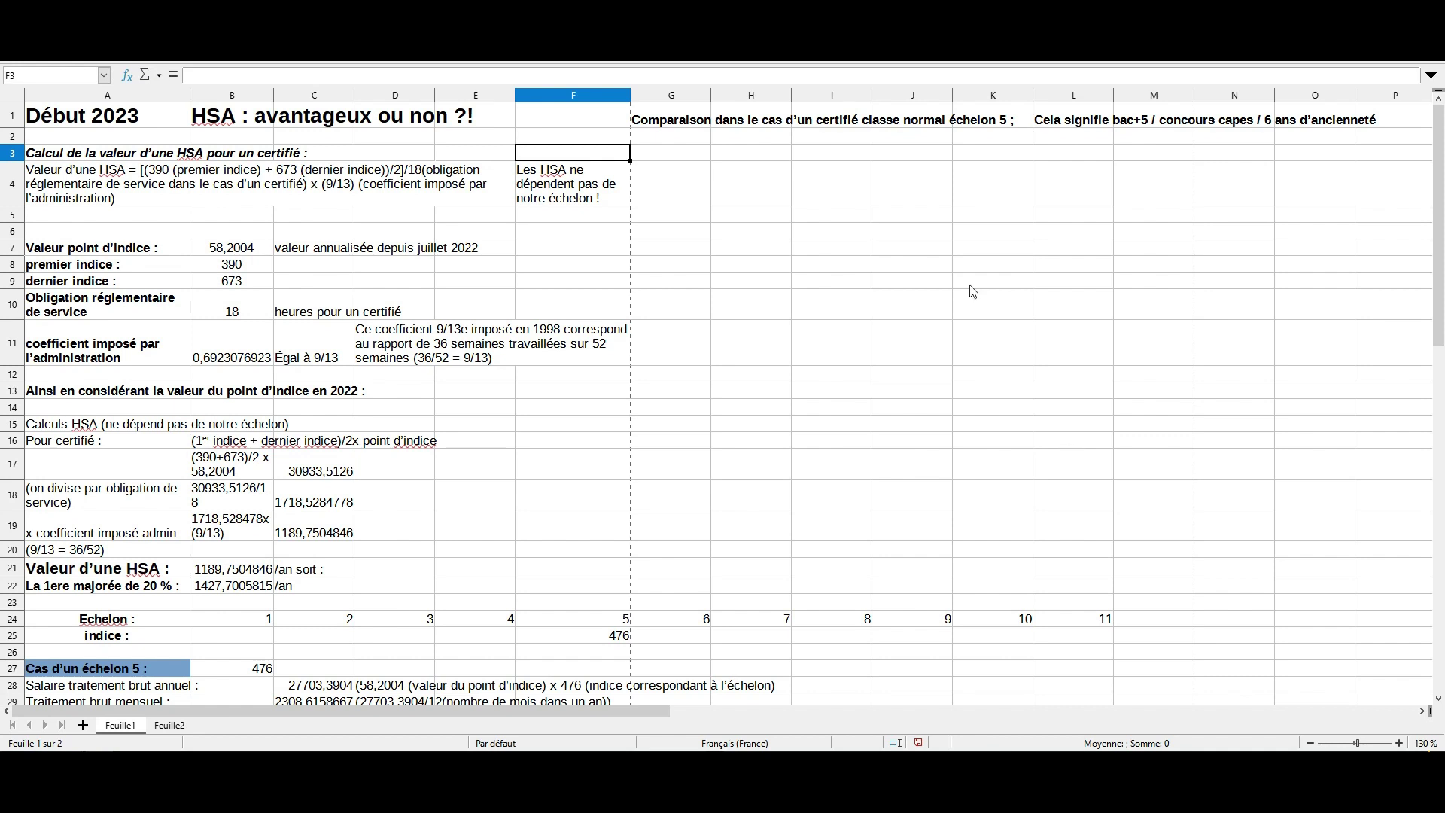
Review the comparison heading for a certifié at échelon 5 and the HSA value formula in row 4.
{"action": "left_click", "coordinate": [665, 125]}
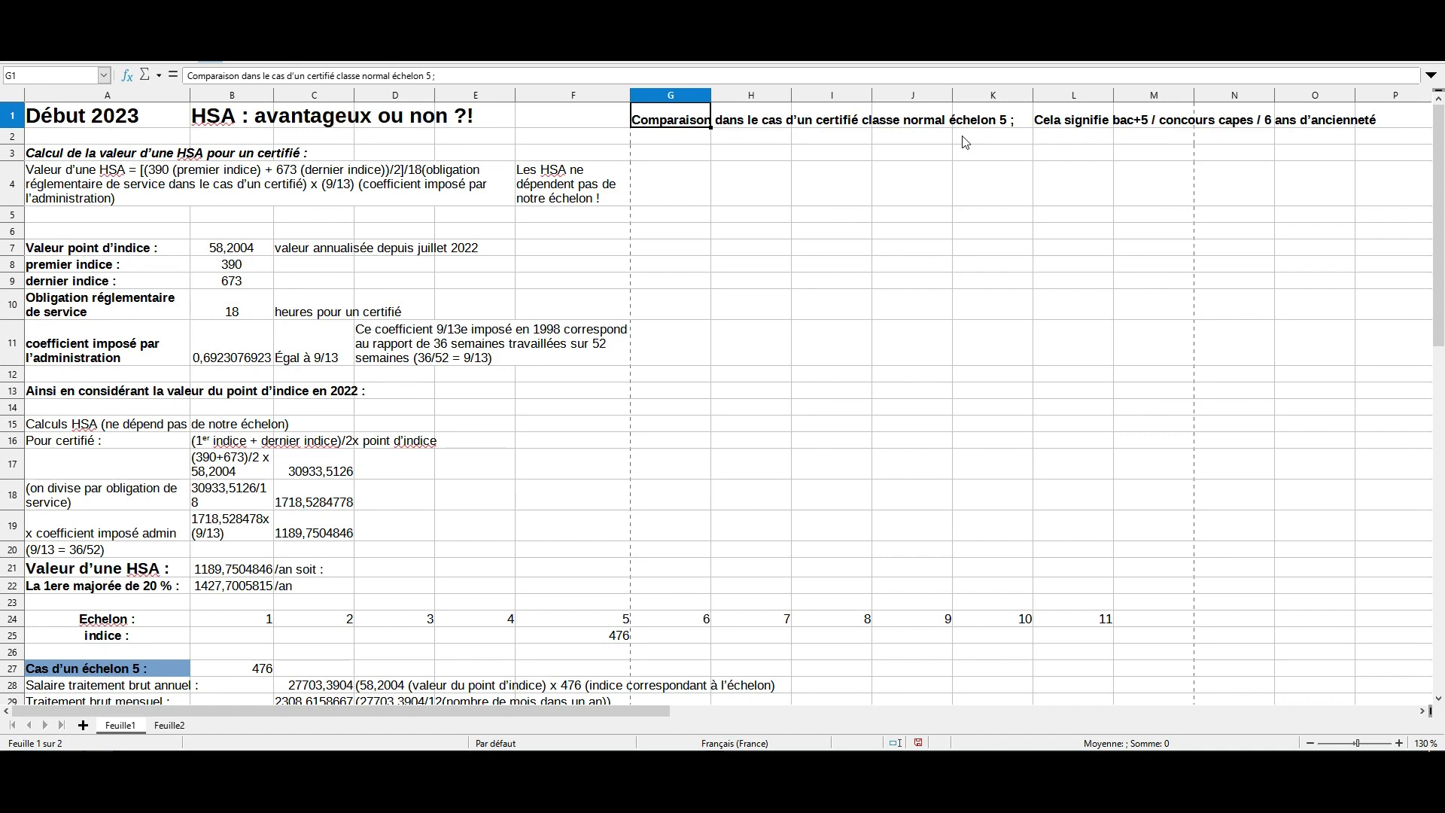
{"action": "left_click", "coordinate": [973, 119]}
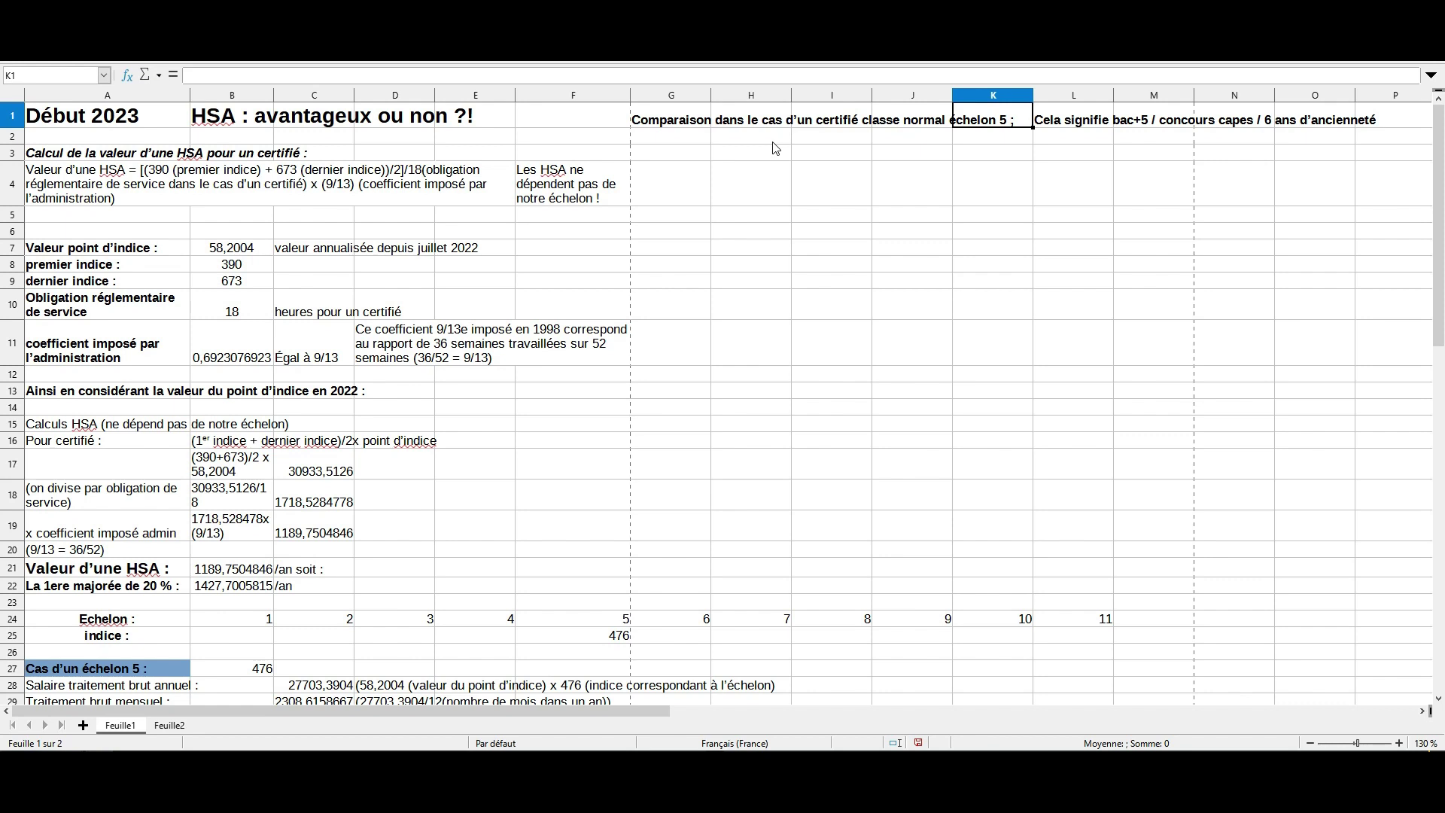
{"action": "left_click", "coordinate": [895, 158]}
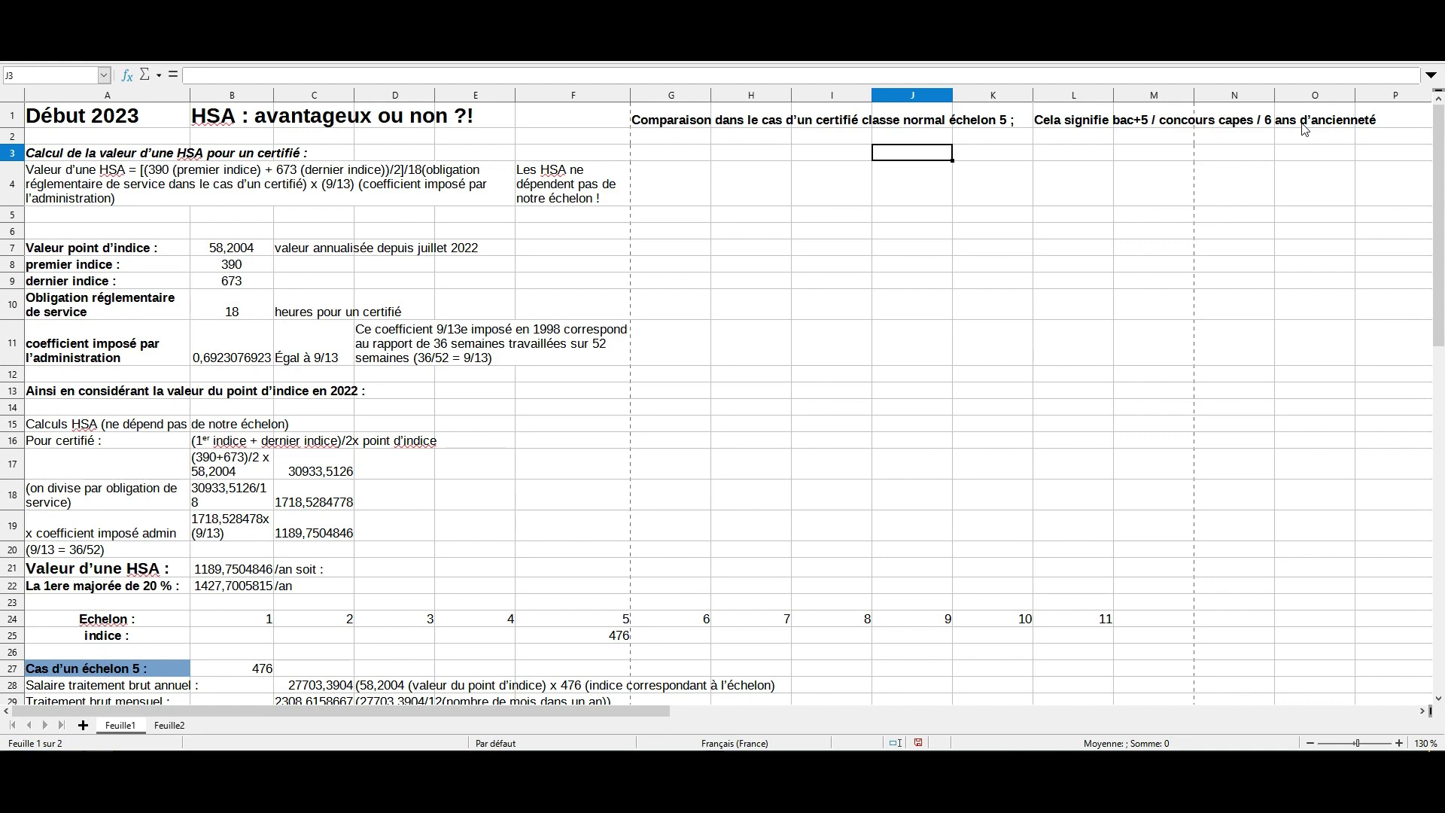
{"action": "left_click", "coordinate": [566, 218]}
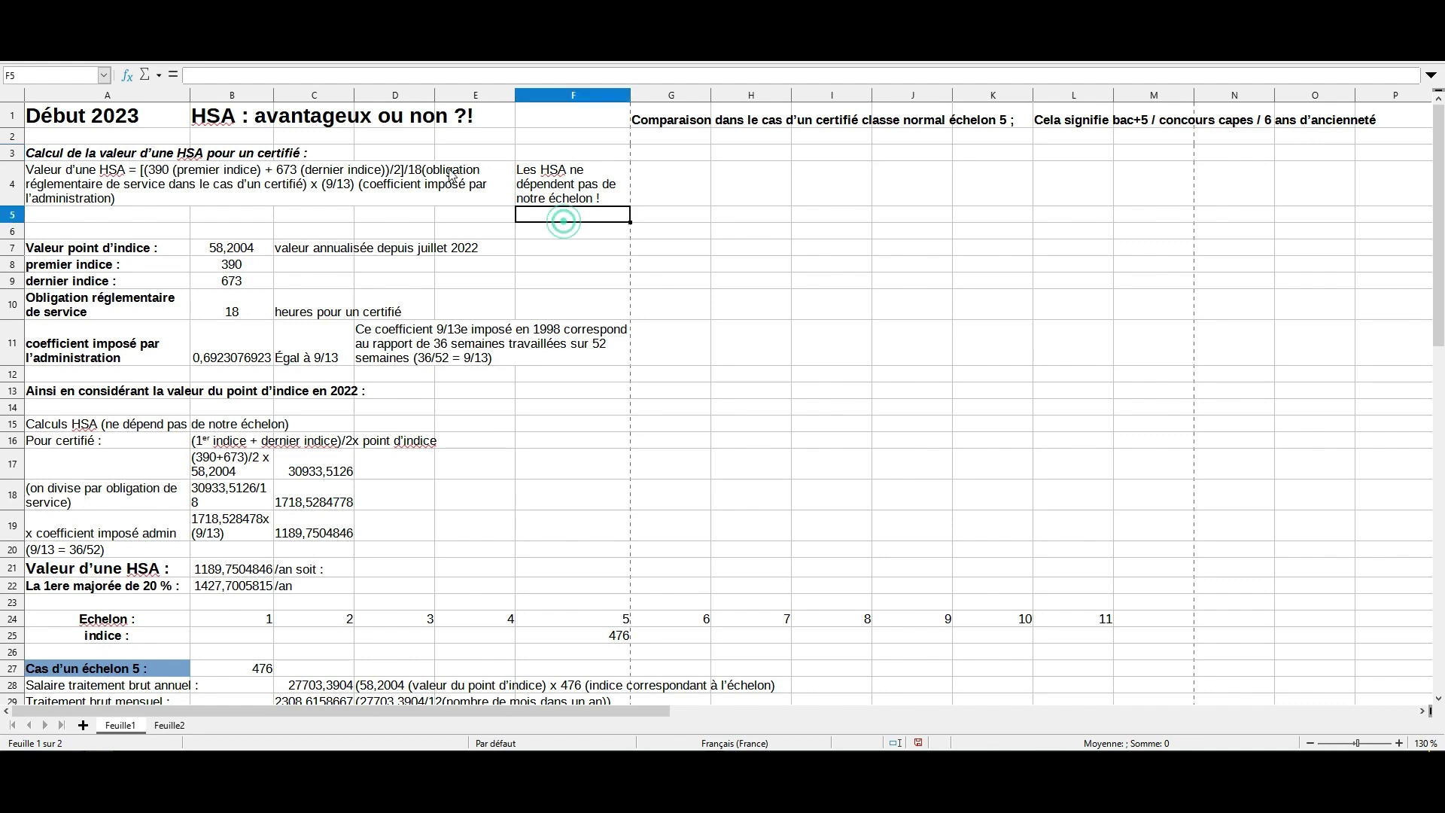
{"action": "left_click", "coordinate": [53, 155]}
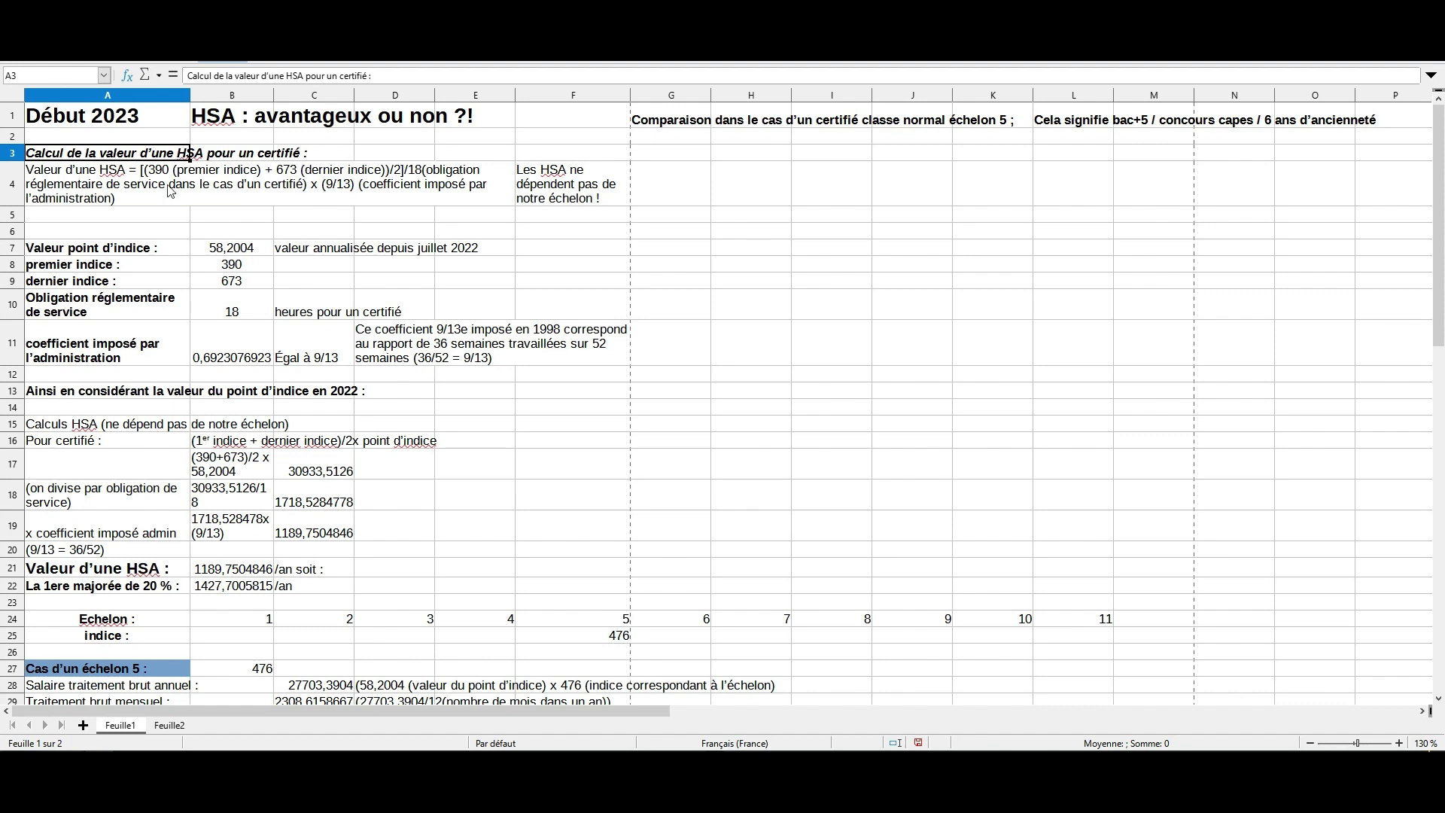
{"action": "left_click", "coordinate": [152, 204]}
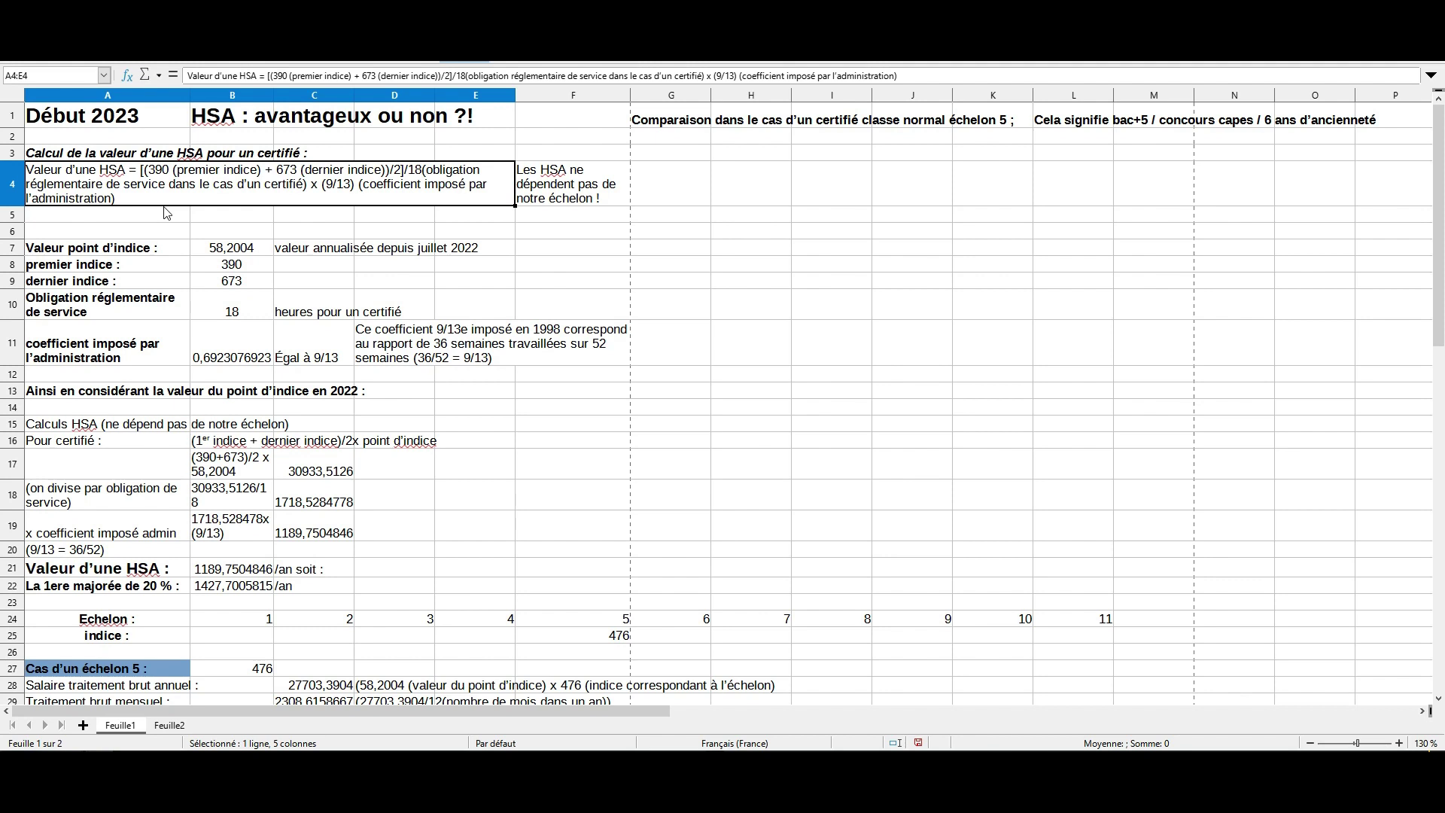
Inspect the HSA inputs in B7:B11: point value, first and last index, service obligation and imposed coefficient.
{"action": "left_click", "coordinate": [207, 252]}
{"action": "left_click", "coordinate": [214, 265]}
{"action": "left_click", "coordinate": [215, 254]}
{"action": "mouse_move", "coordinate": [216, 252]}
{"action": "left_mouse_down"}
{"action": "mouse_move", "coordinate": [90, 248]}
{"action": "mouse_move", "coordinate": [216, 239]}
{"action": "mouse_move", "coordinate": [241, 252]}
{"action": "left_mouse_up"}
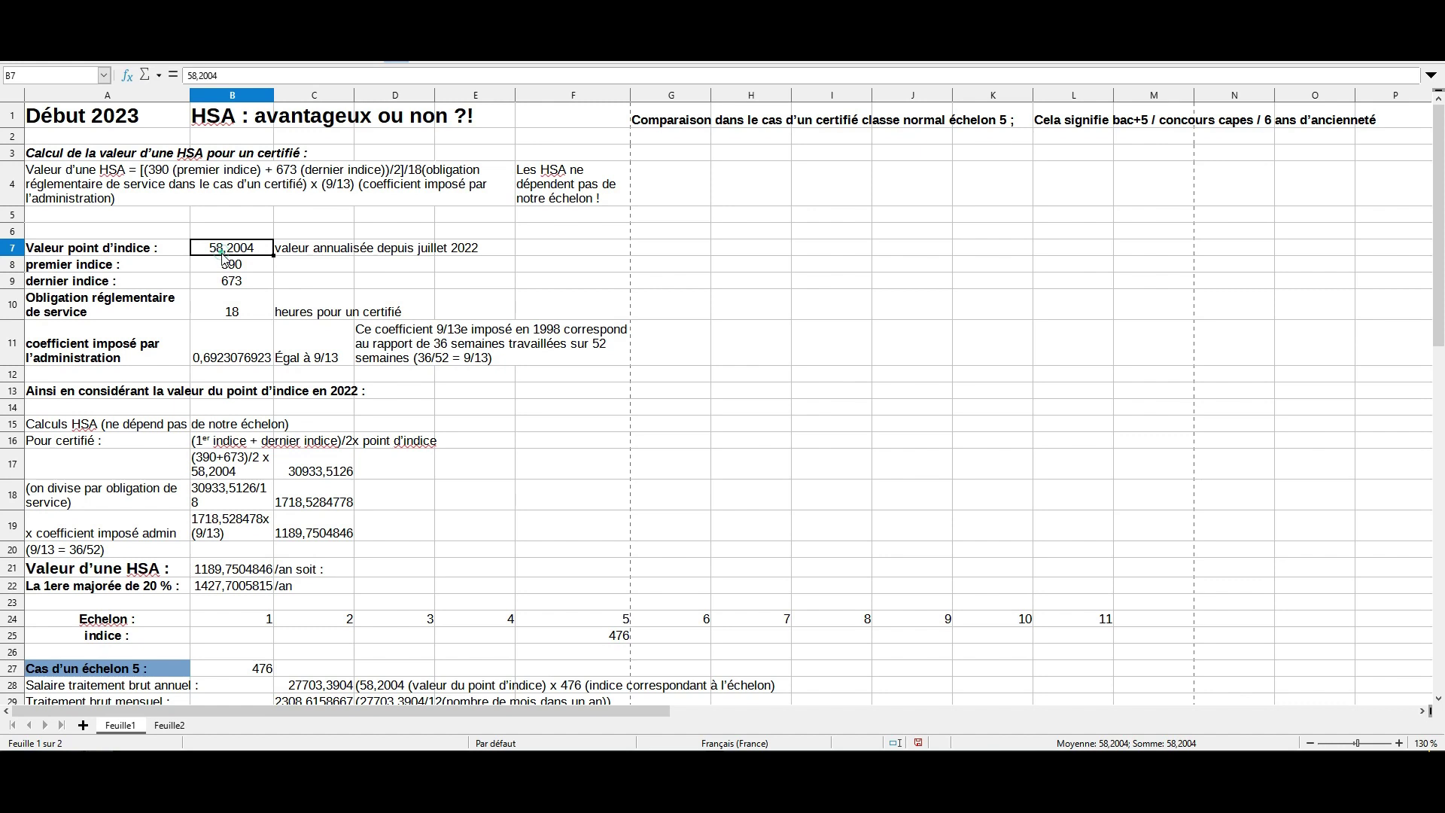
{"action": "left_click", "coordinate": [226, 268]}
{"action": "left_click", "coordinate": [230, 282]}
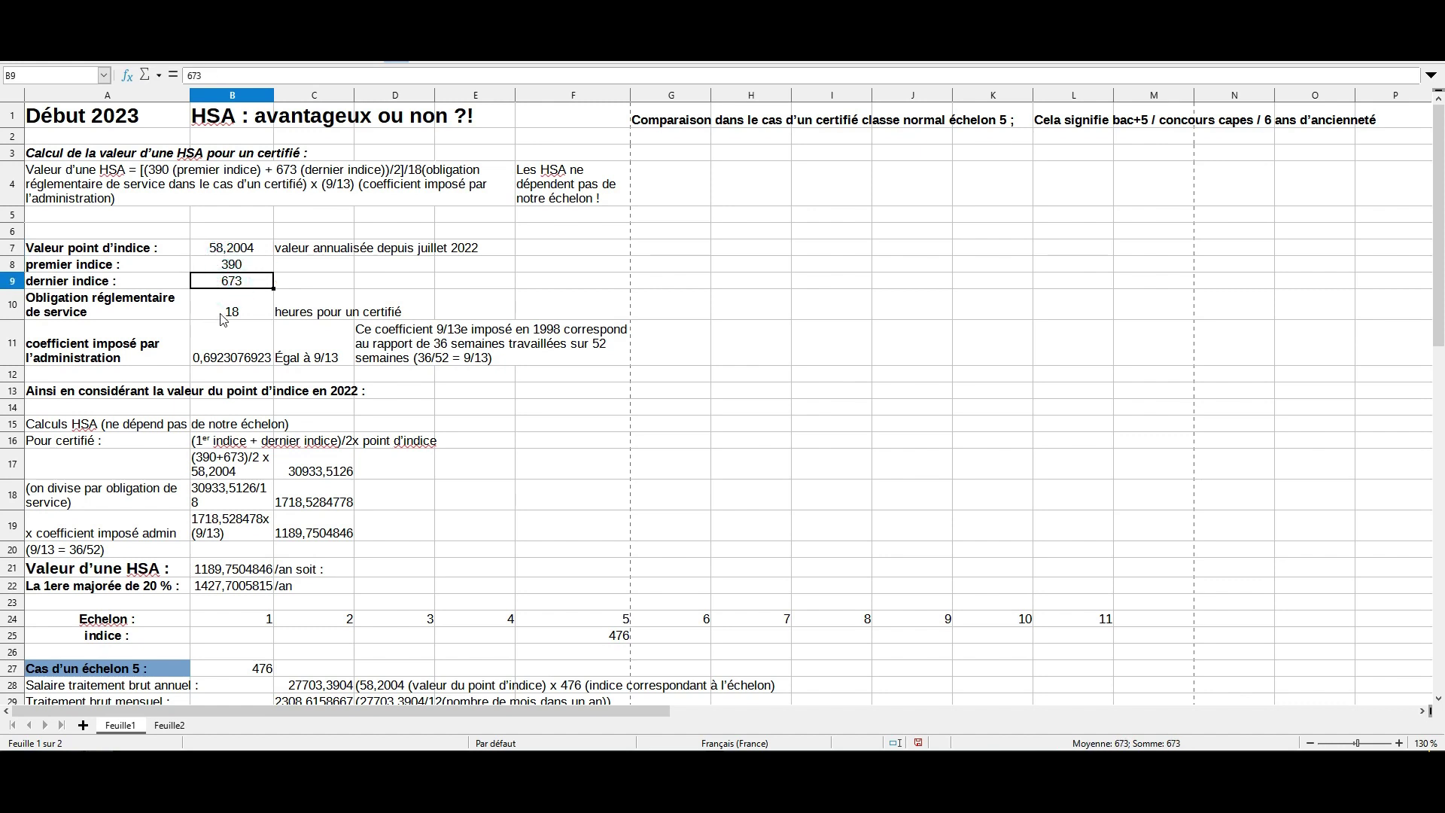
{"action": "left_click", "coordinate": [225, 308]}
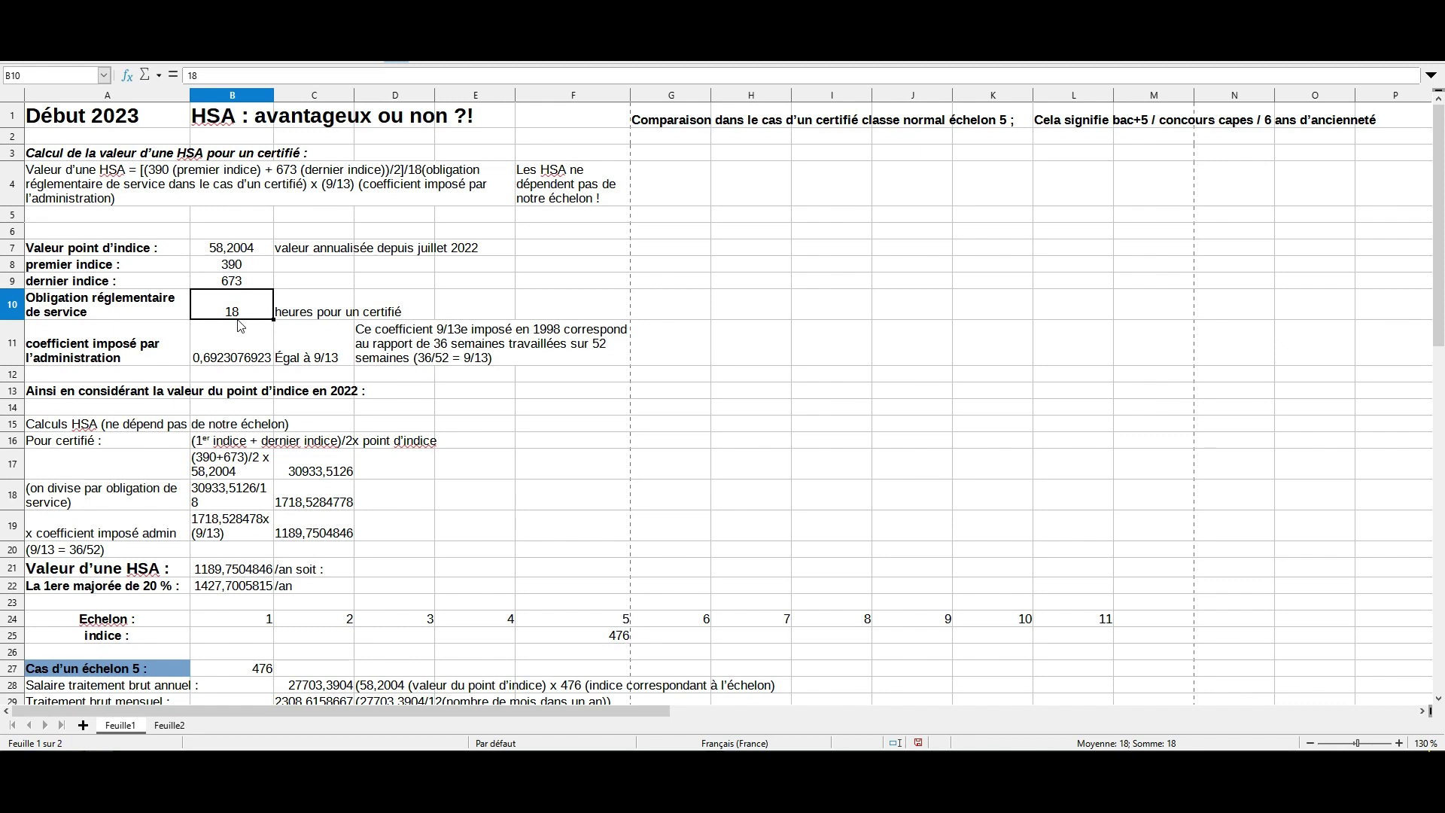
{"action": "left_click", "coordinate": [222, 352]}
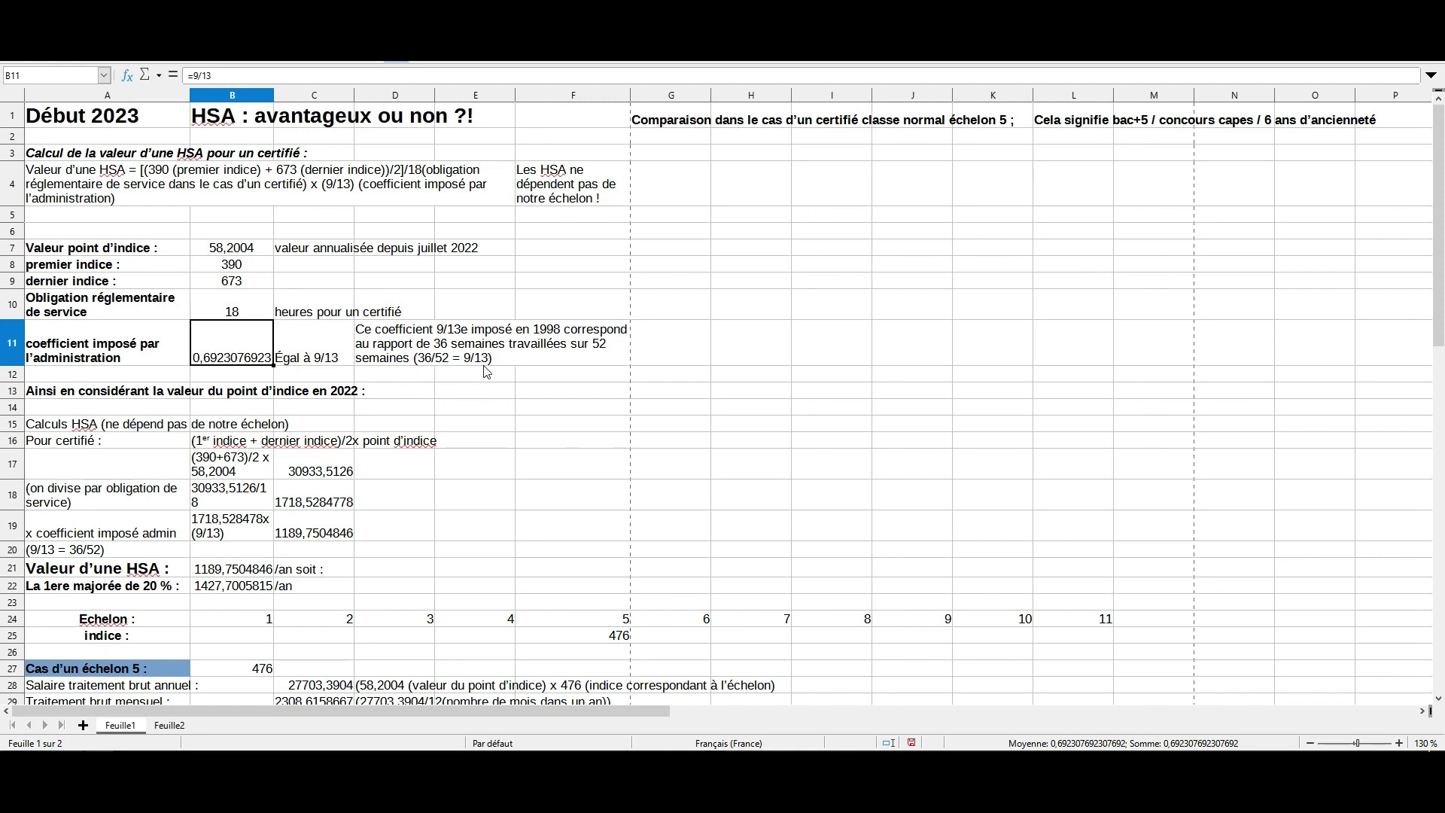
{"action": "left_click", "coordinate": [311, 337]}
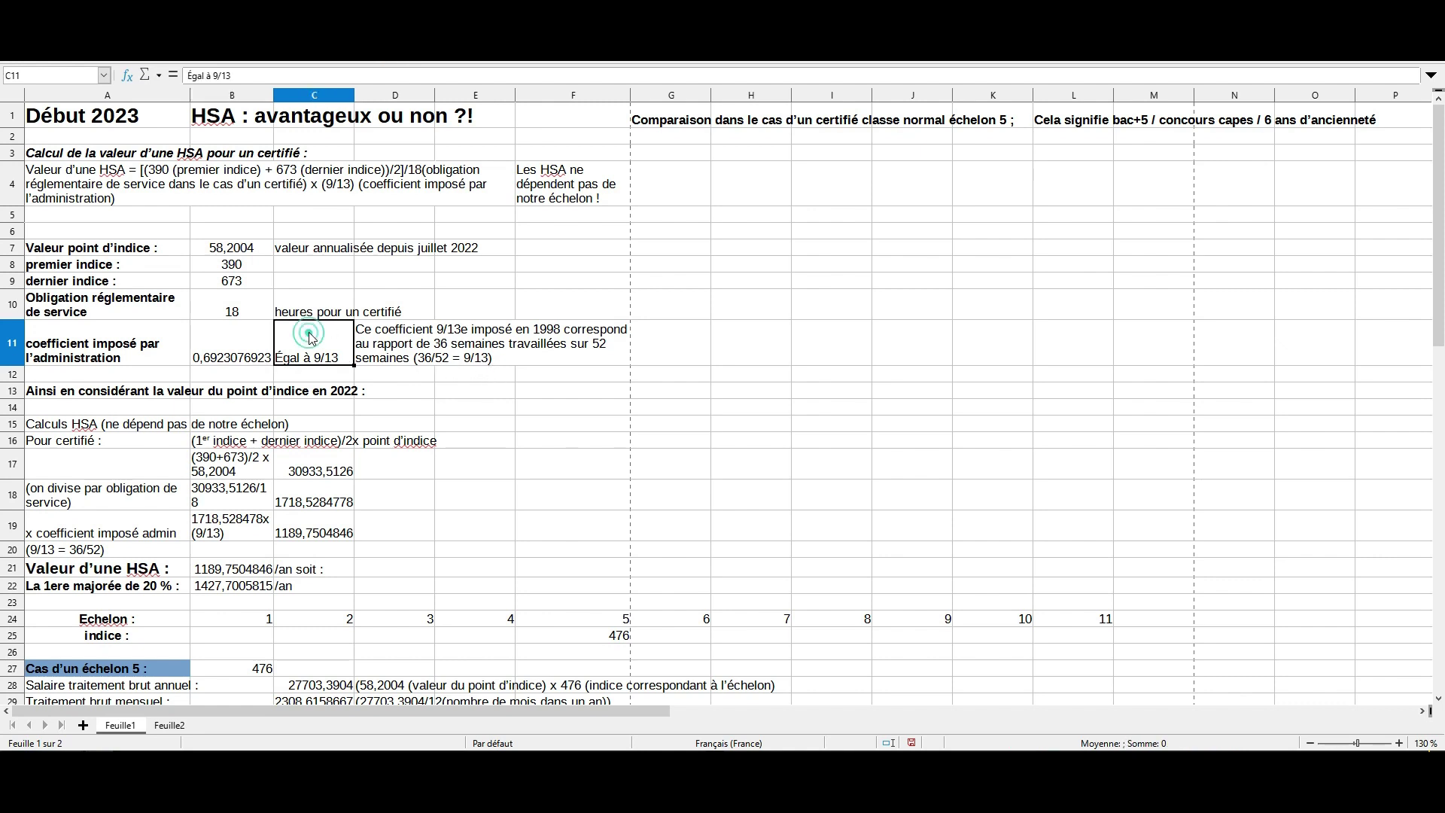
{"action": "left_click", "coordinate": [208, 315]}
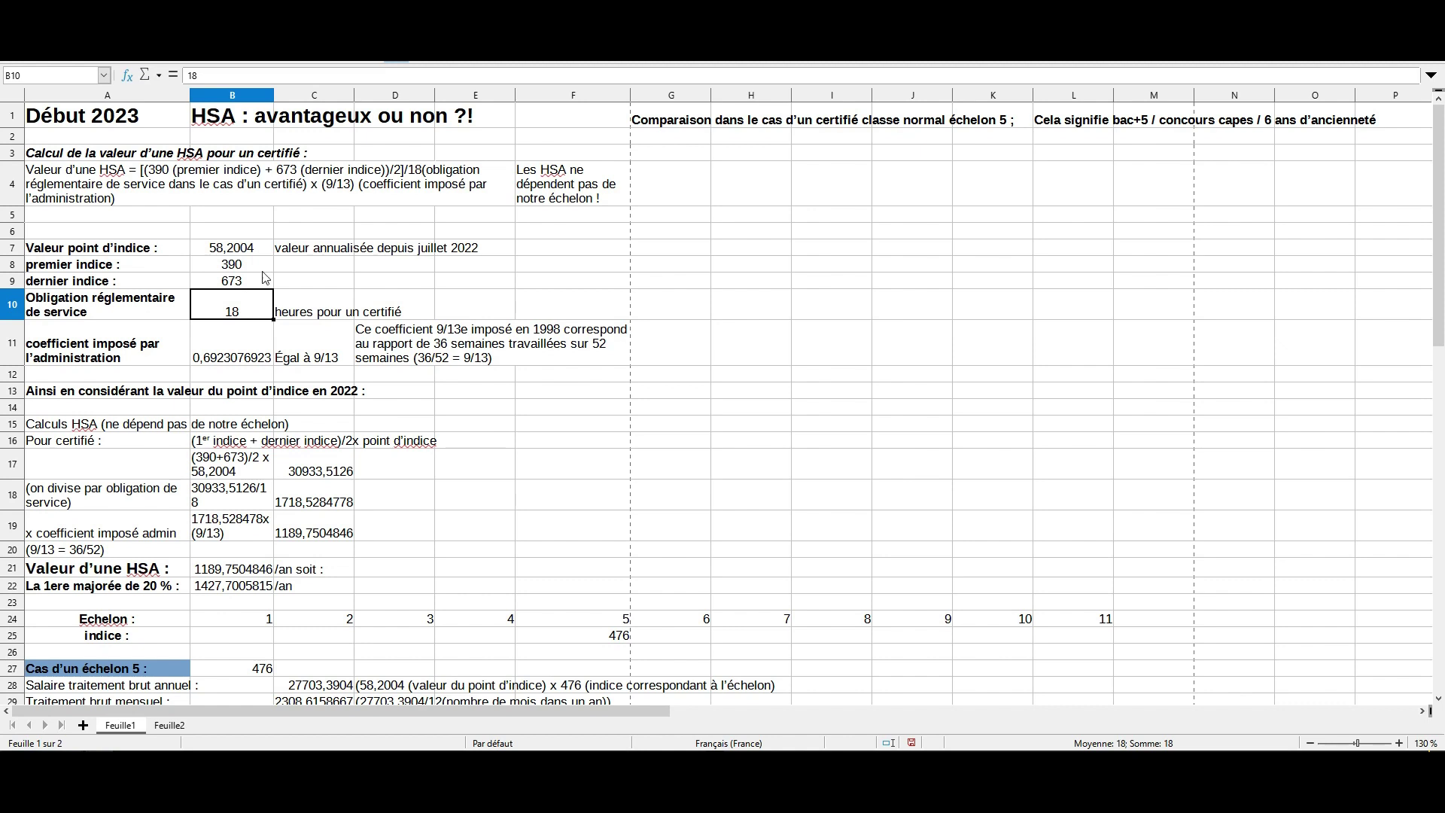
{"action": "left_click_drag", "start_coordinate": [234, 215], "coordinate": [674, 214]}
{"action": "left_click", "coordinate": [679, 213]}
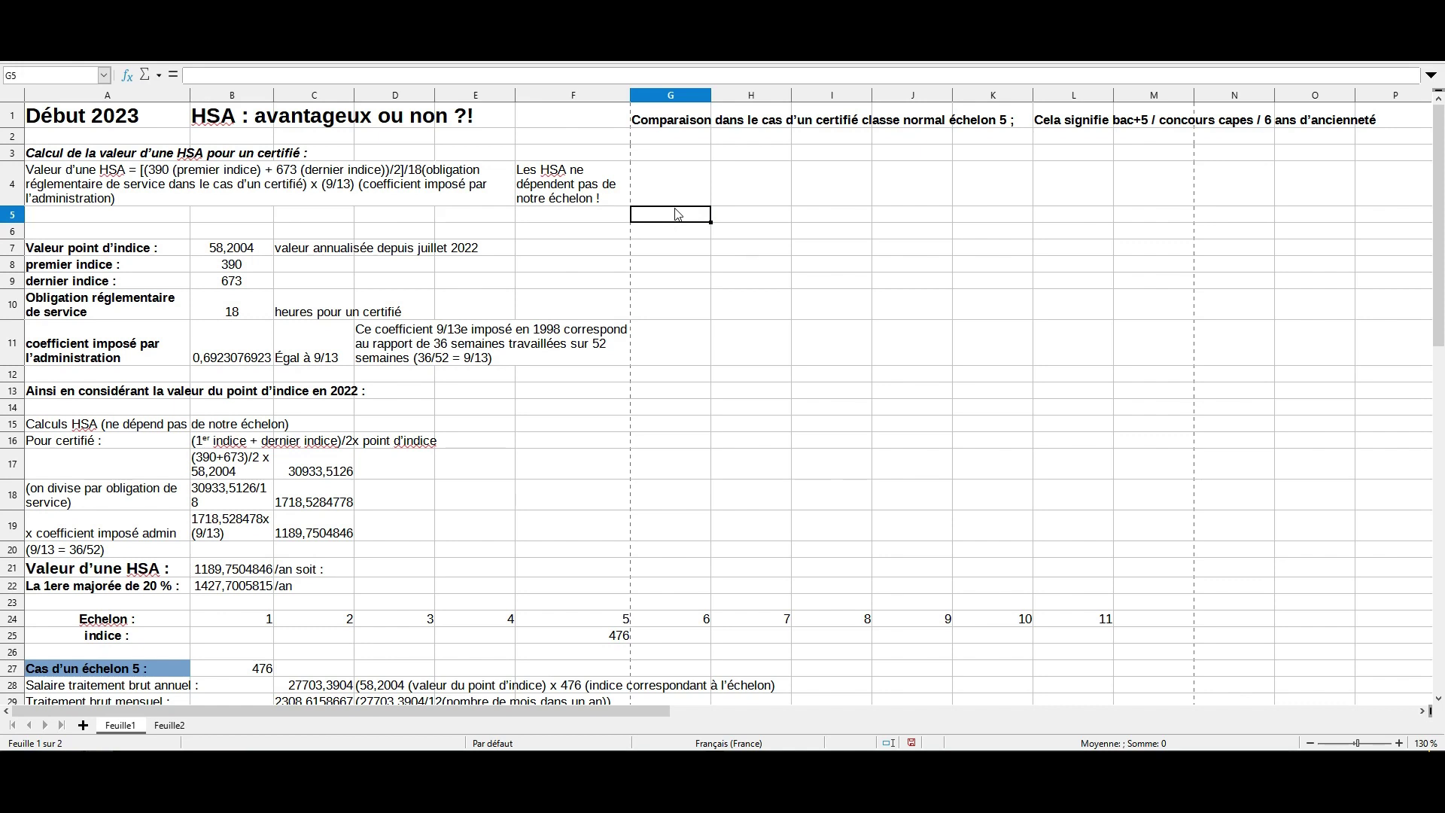
{"action": "left_click", "coordinate": [730, 219]}
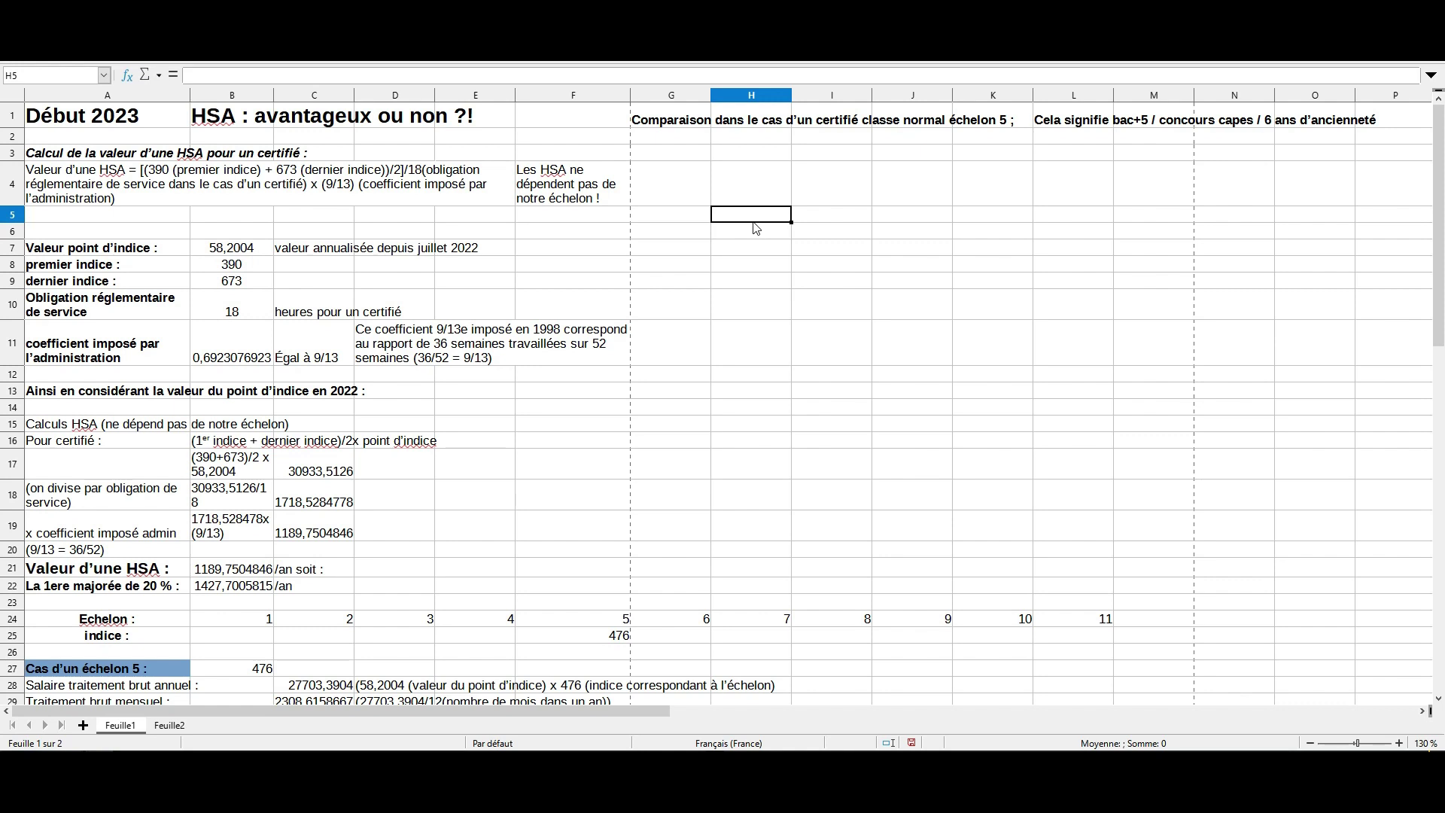
{"action": "left_click", "coordinate": [605, 231]}
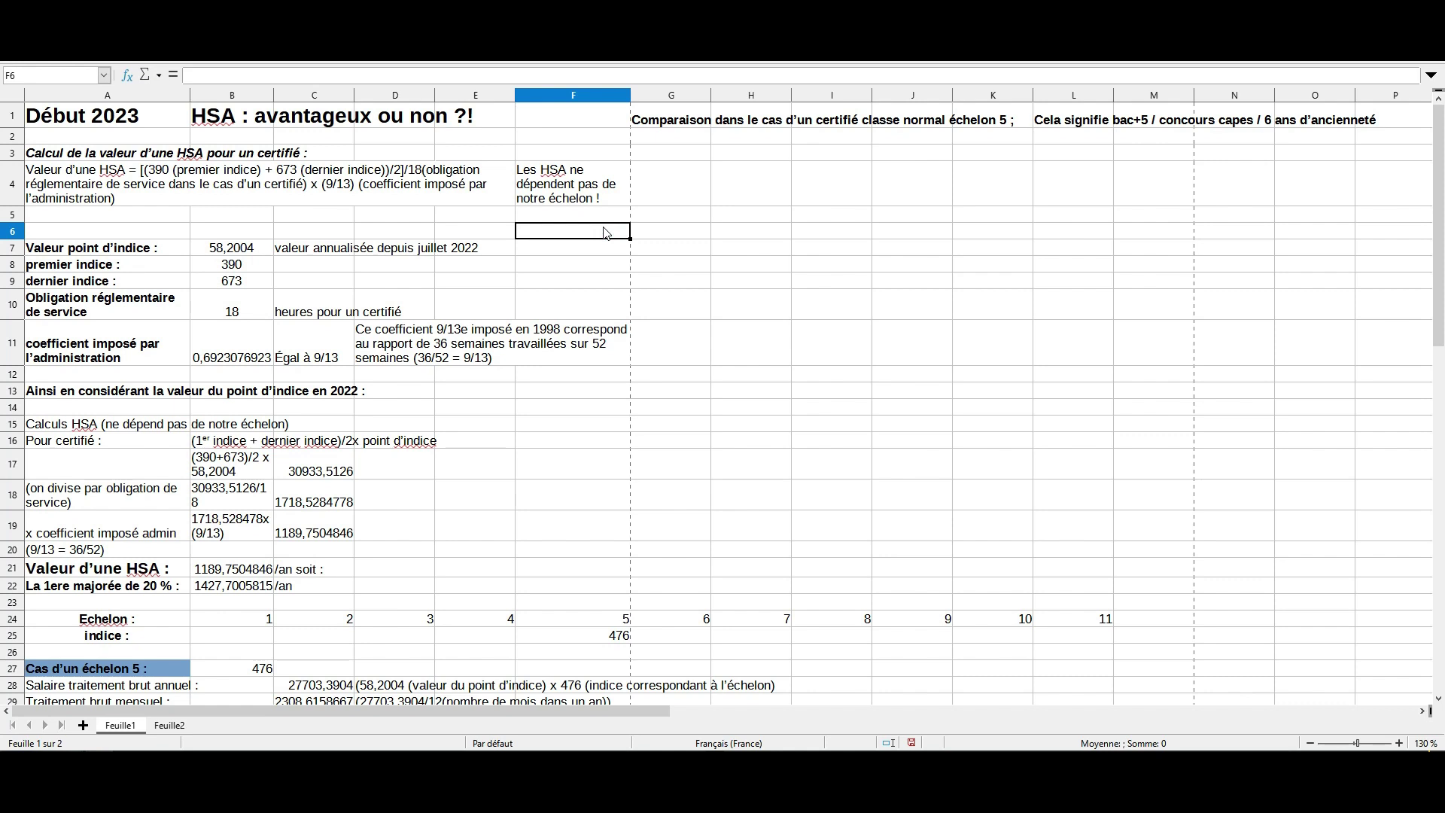
Recheck the administration's imposed coefficient in B11 and its note in C11.
{"action": "left_click", "coordinate": [226, 374]}
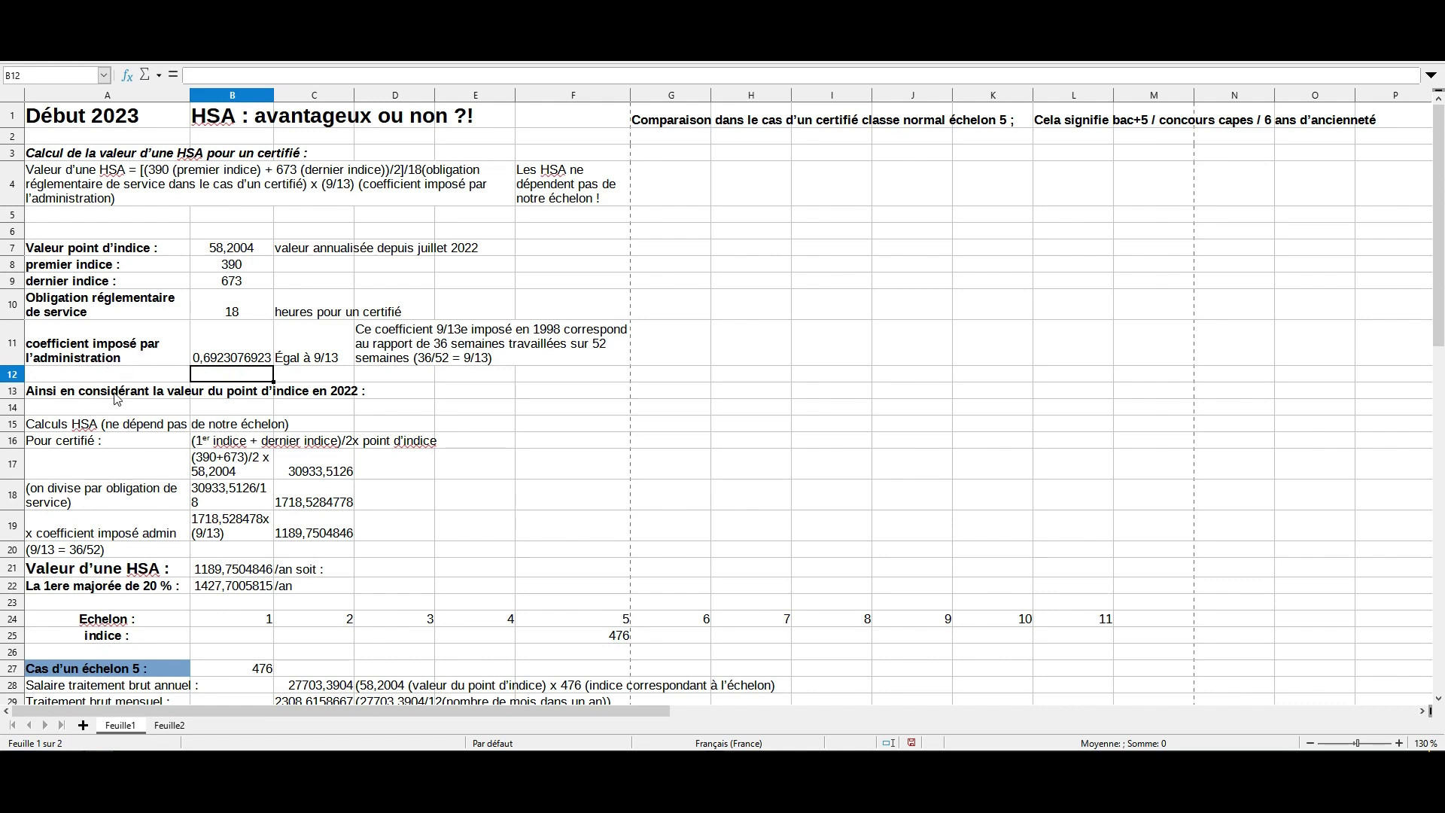
{"action": "left_click", "coordinate": [312, 353]}
{"action": "left_click", "coordinate": [226, 348]}
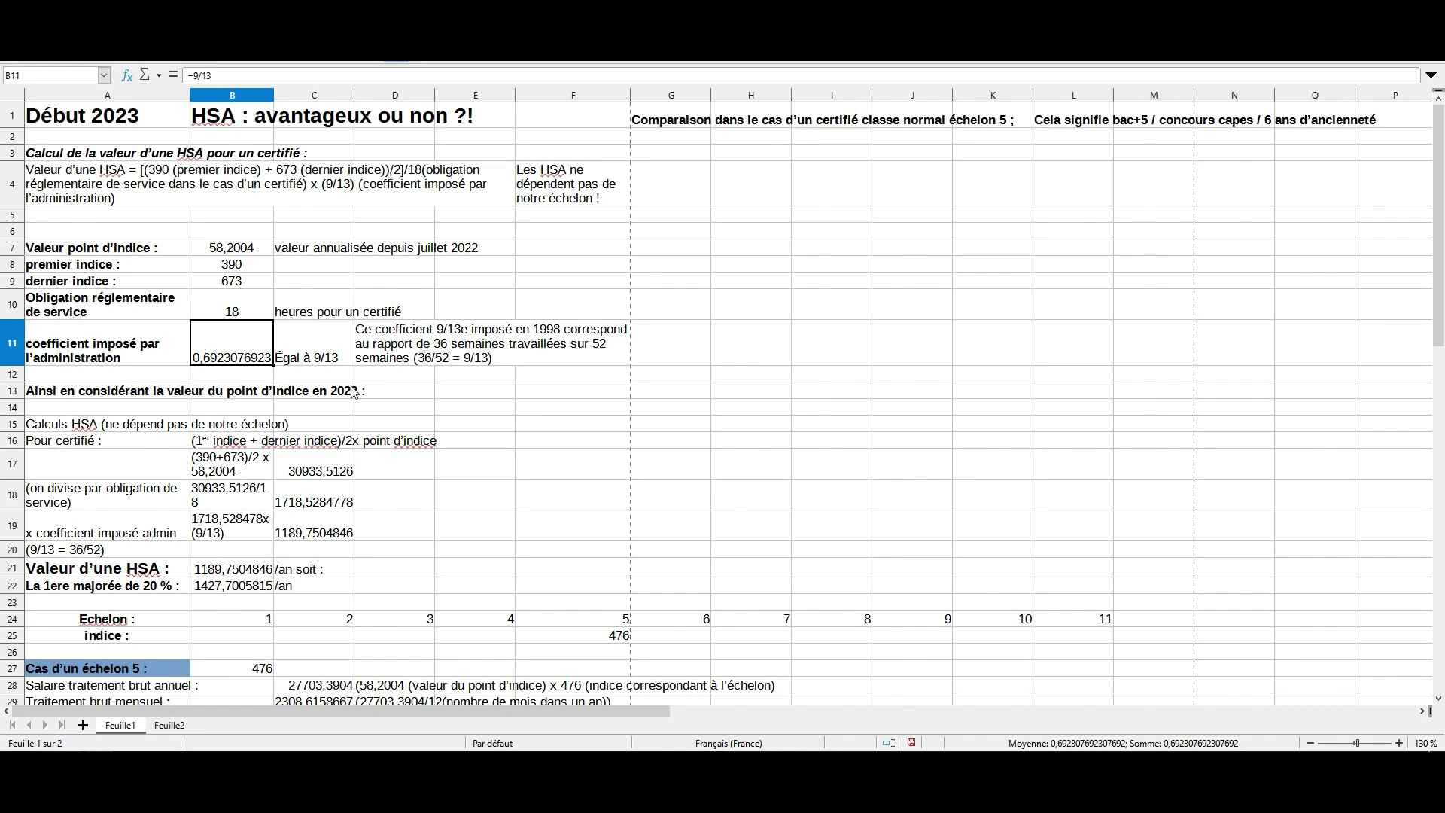
Trace the HSA calculation for a certifié through rows 16 to 19, inspecting the formulas in C17, C18 and C19.
{"action": "left_click", "coordinate": [152, 413]}
{"action": "left_click", "coordinate": [171, 402]}
{"action": "left_click", "coordinate": [225, 464]}
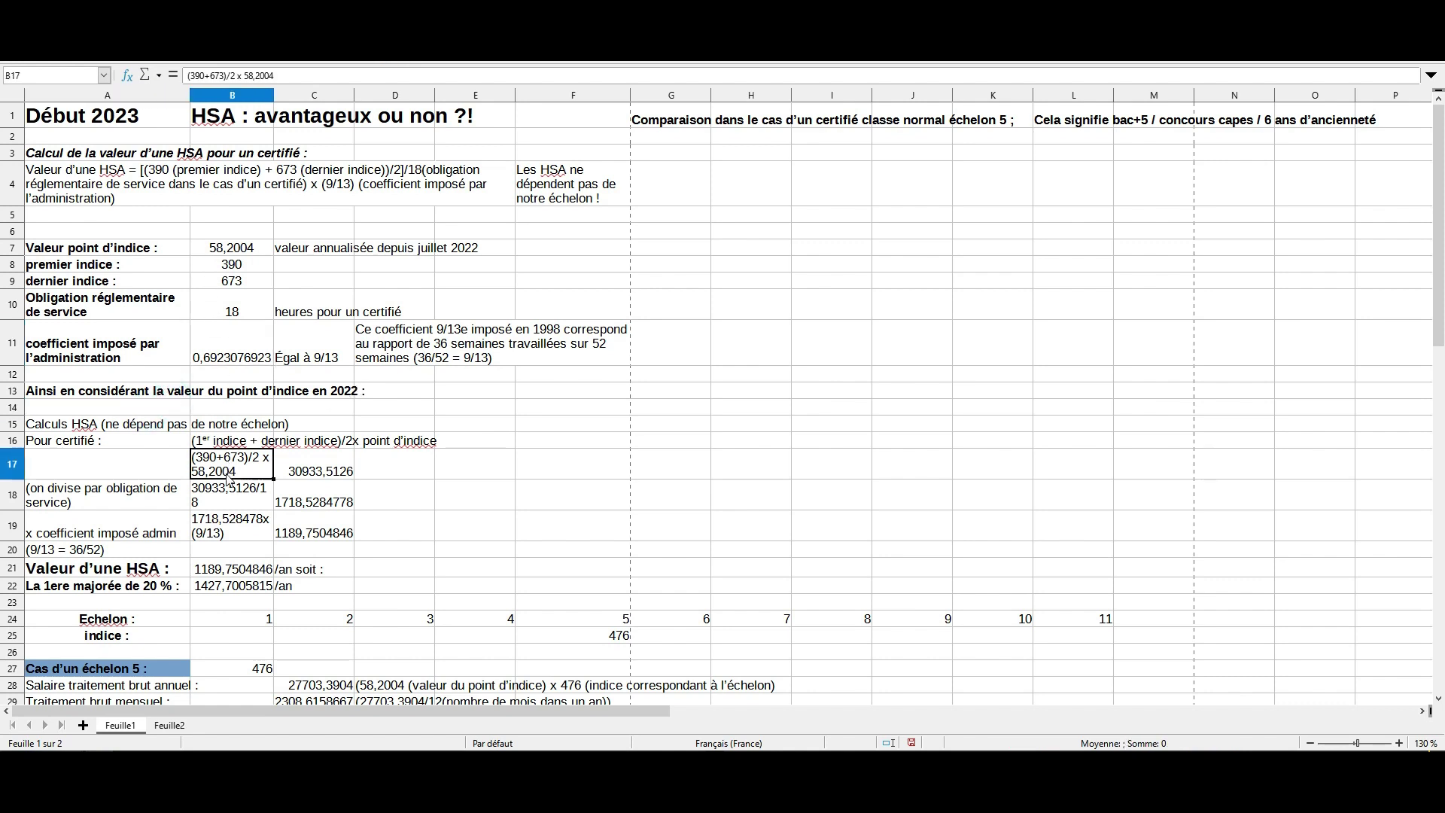
{"action": "left_click", "coordinate": [286, 439]}
{"action": "left_click_drag", "start_coordinate": [226, 442], "coordinate": [254, 536]}
{"action": "left_click", "coordinate": [316, 464]}
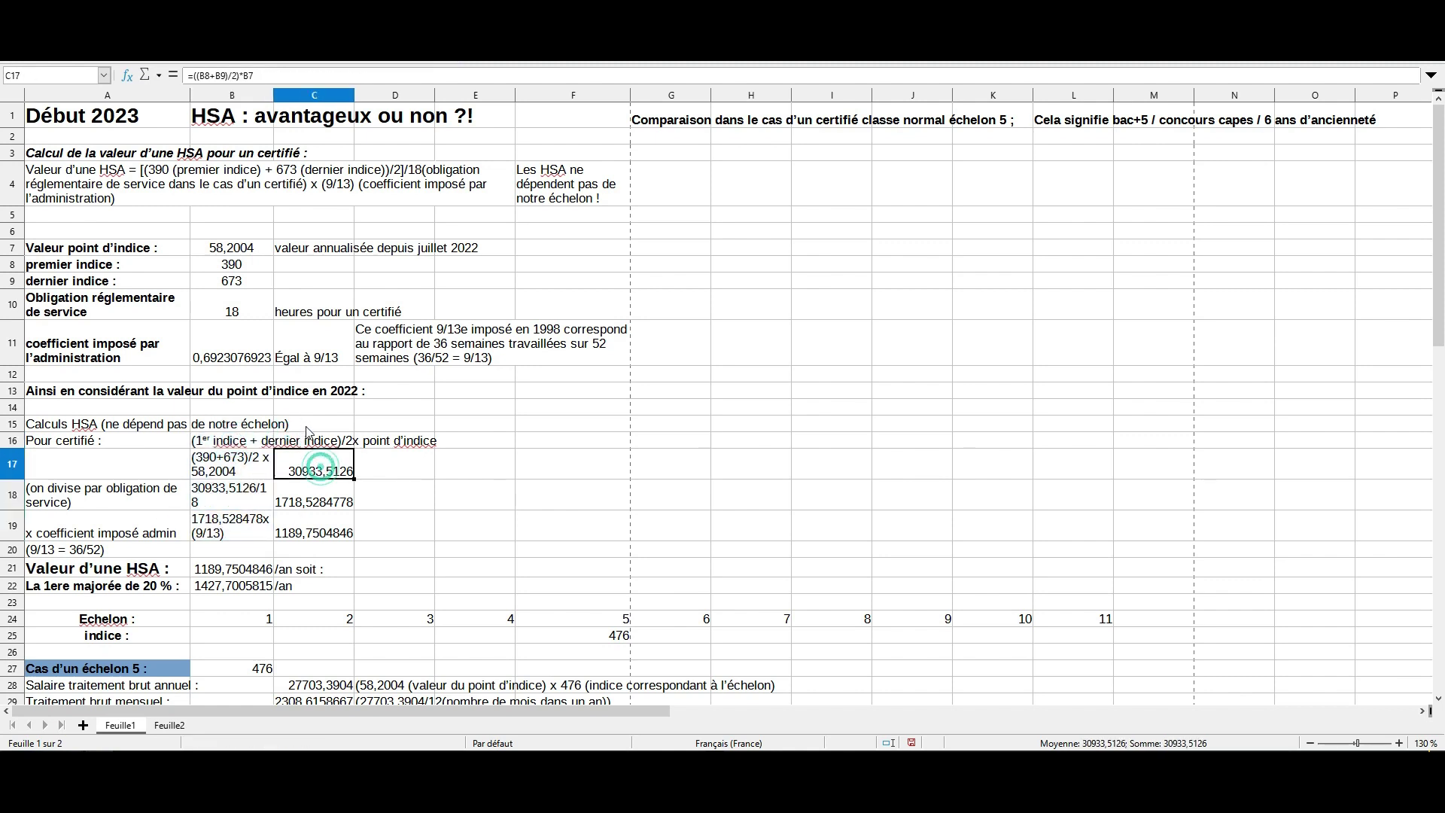
{"action": "left_click", "coordinate": [315, 529]}
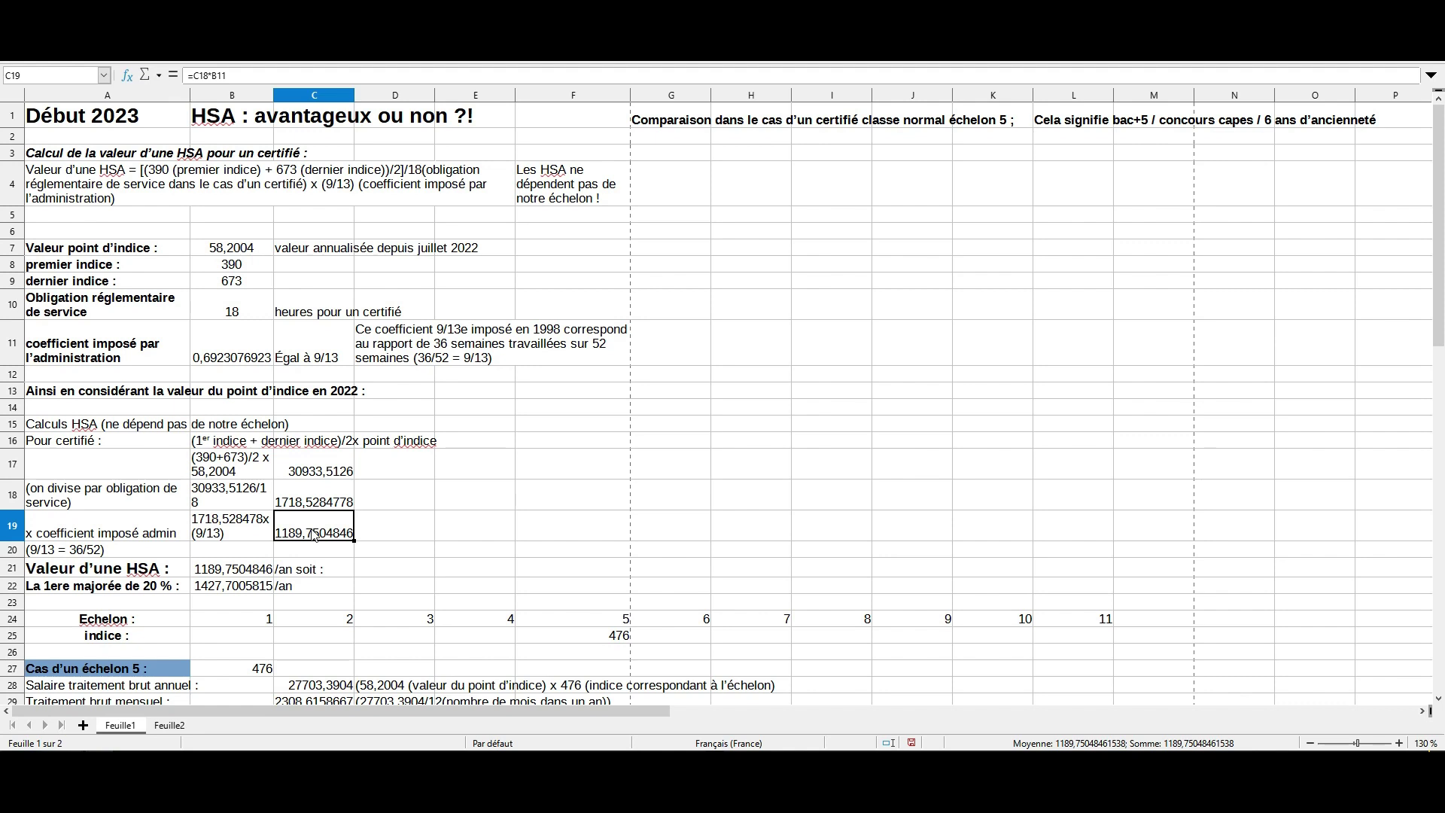
{"action": "left_click", "coordinate": [223, 573]}
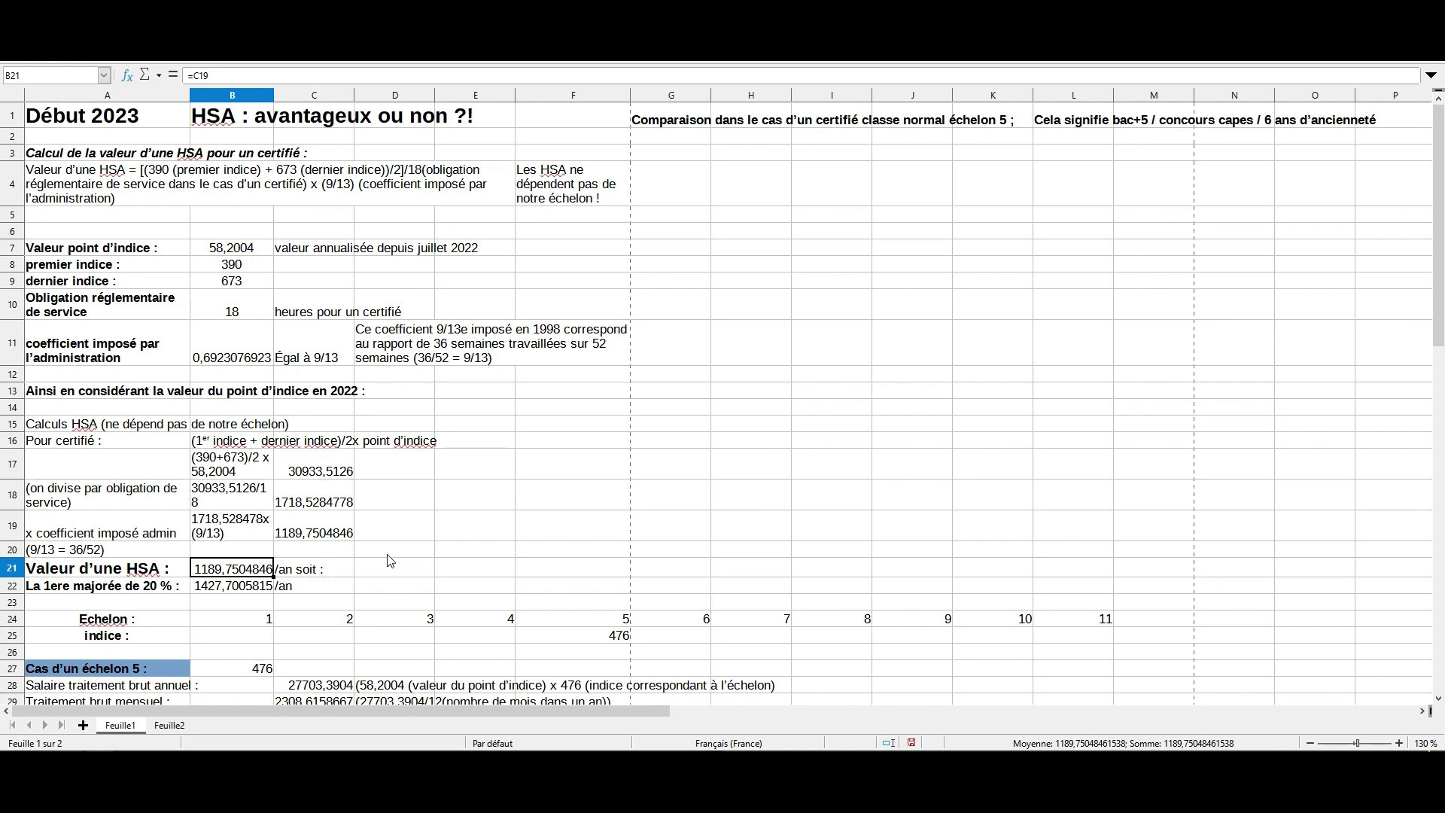
{"action": "left_click", "coordinate": [320, 473]}
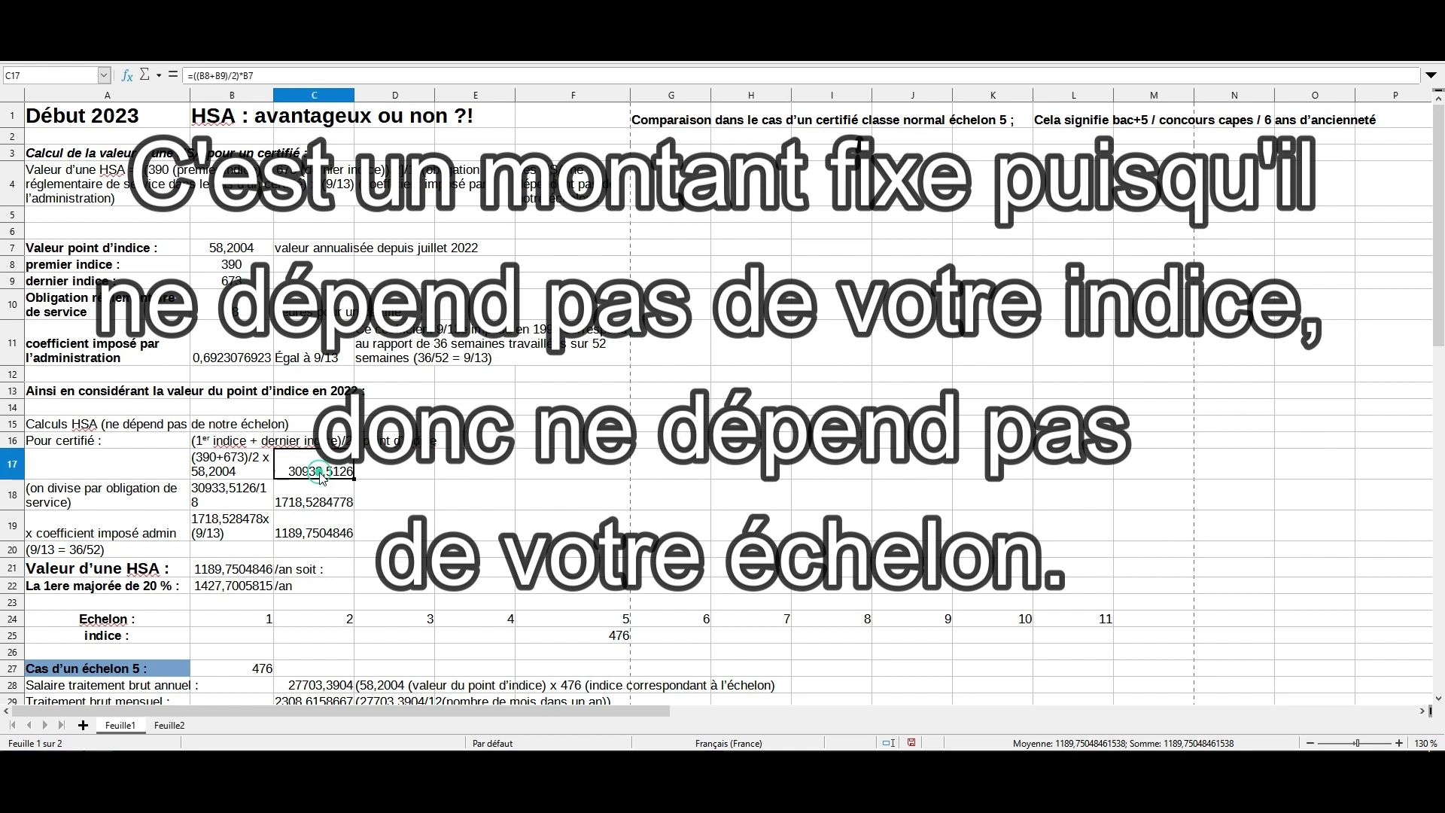
{"action": "left_click", "coordinate": [314, 501]}
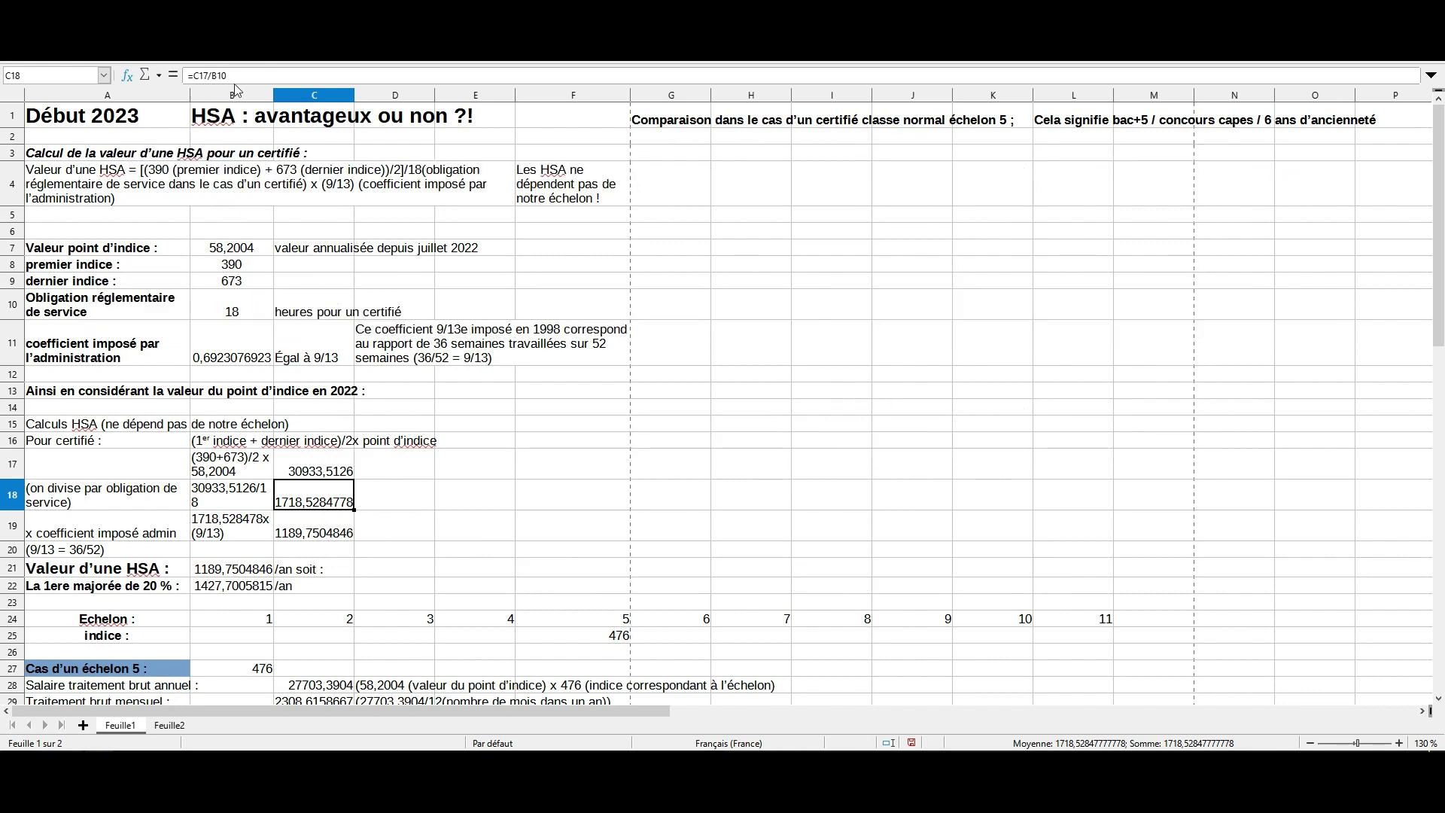
{"action": "left_click", "coordinate": [315, 528]}
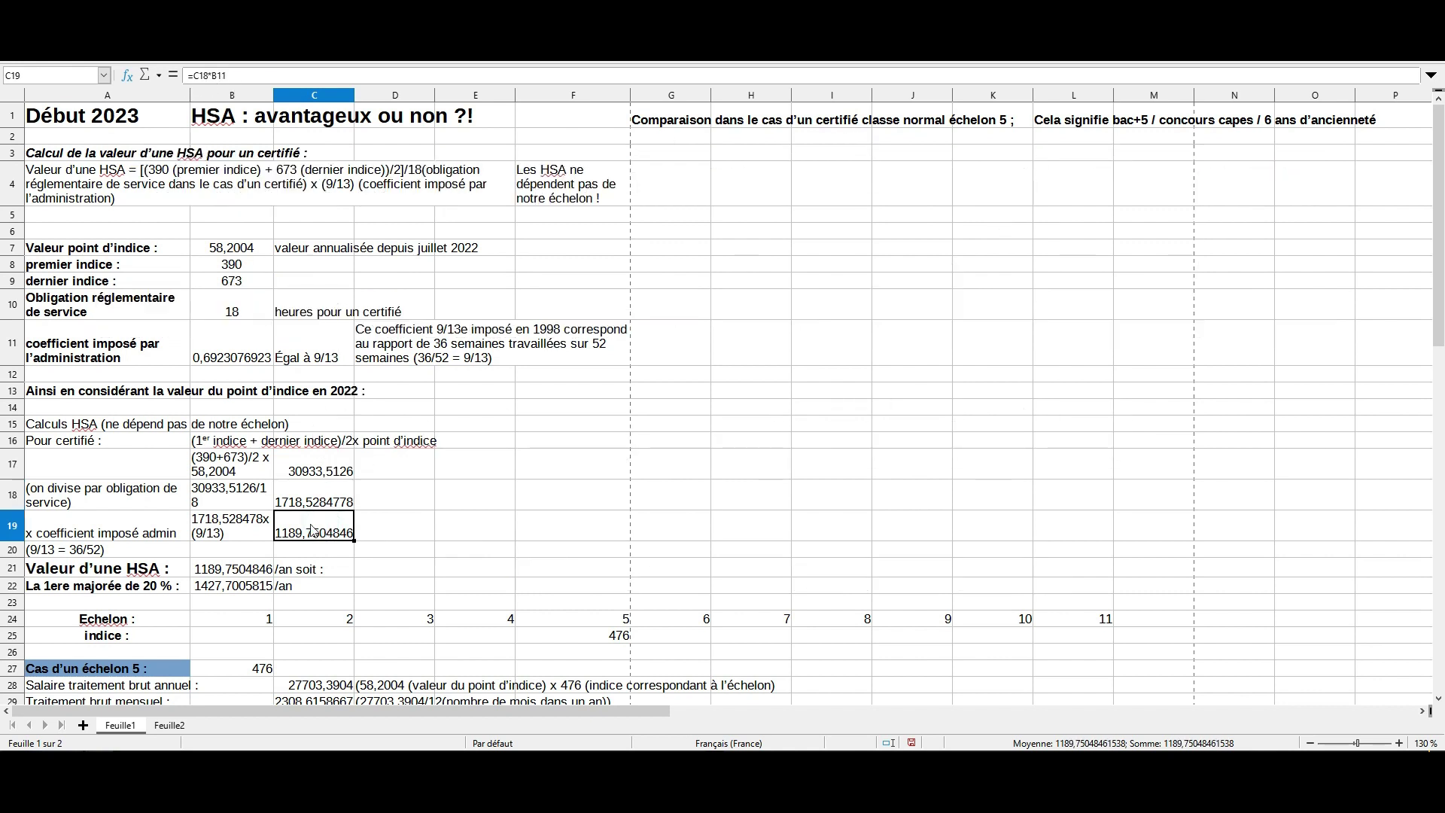
Inspect the annual HSA value in B21 and the formula in B22 for the first HSA increased by 20 %.
{"action": "left_click", "coordinate": [208, 573]}
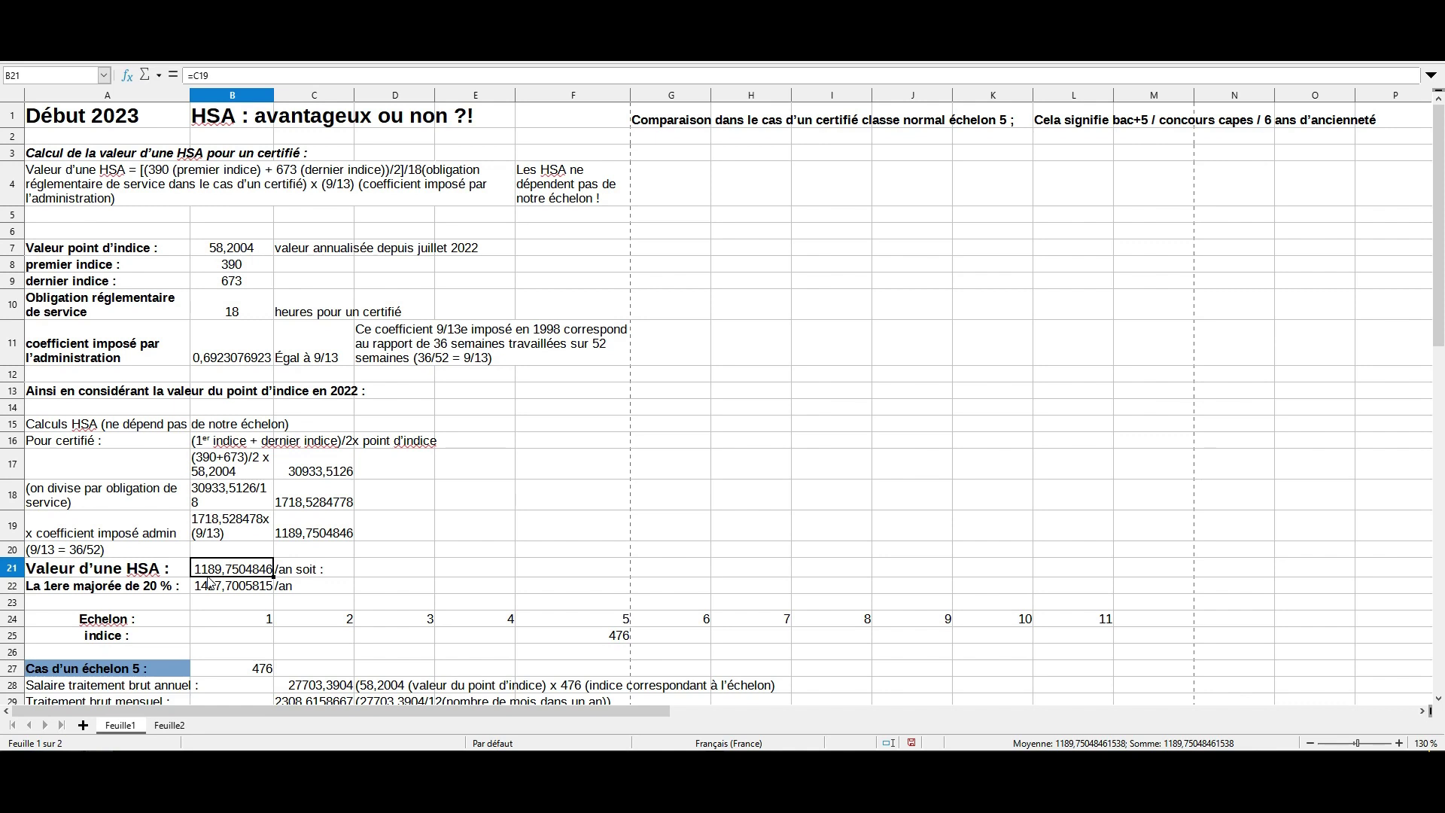
{"action": "left_click", "coordinate": [174, 590]}
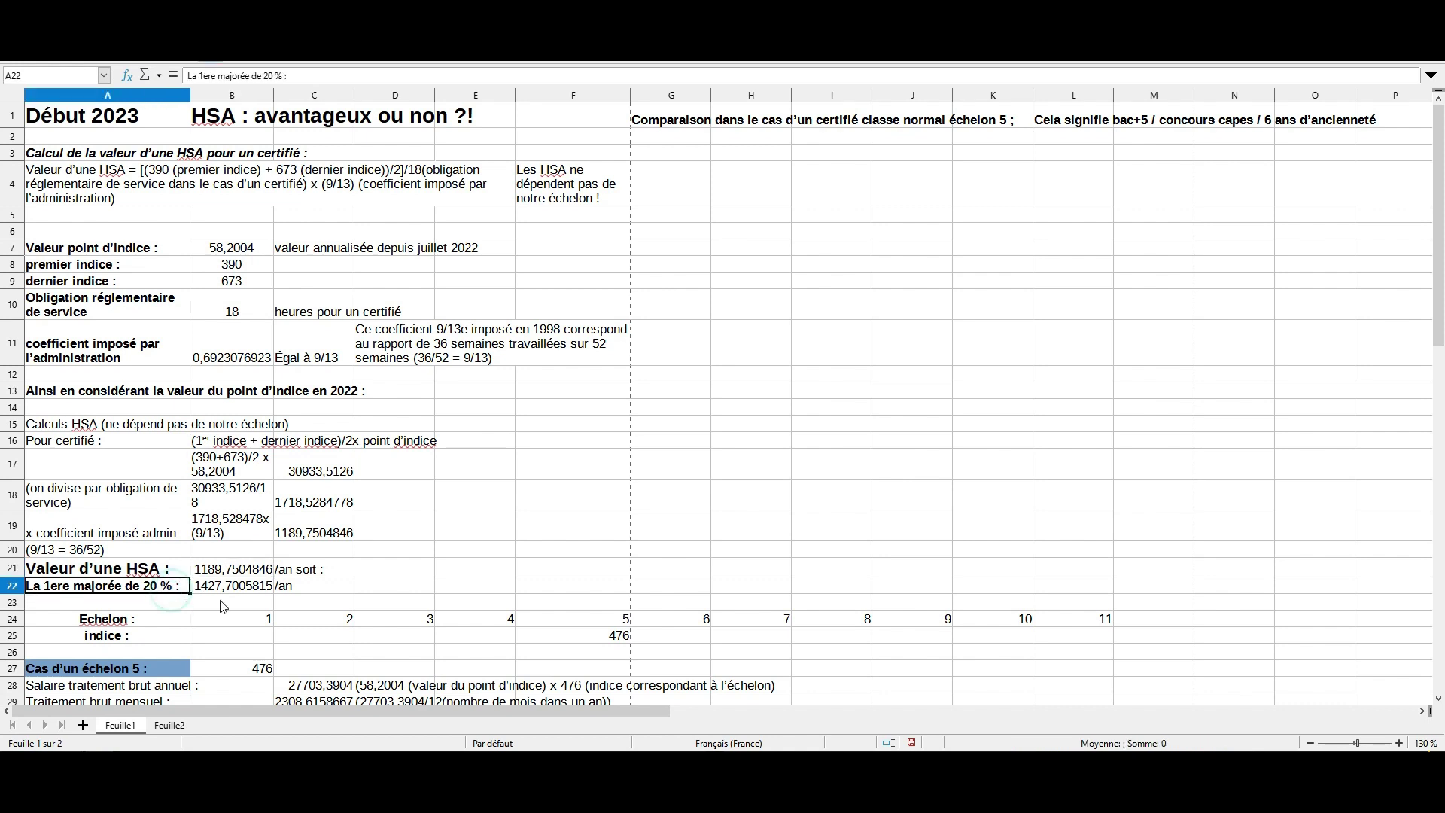
{"action": "left_click", "coordinate": [225, 589]}
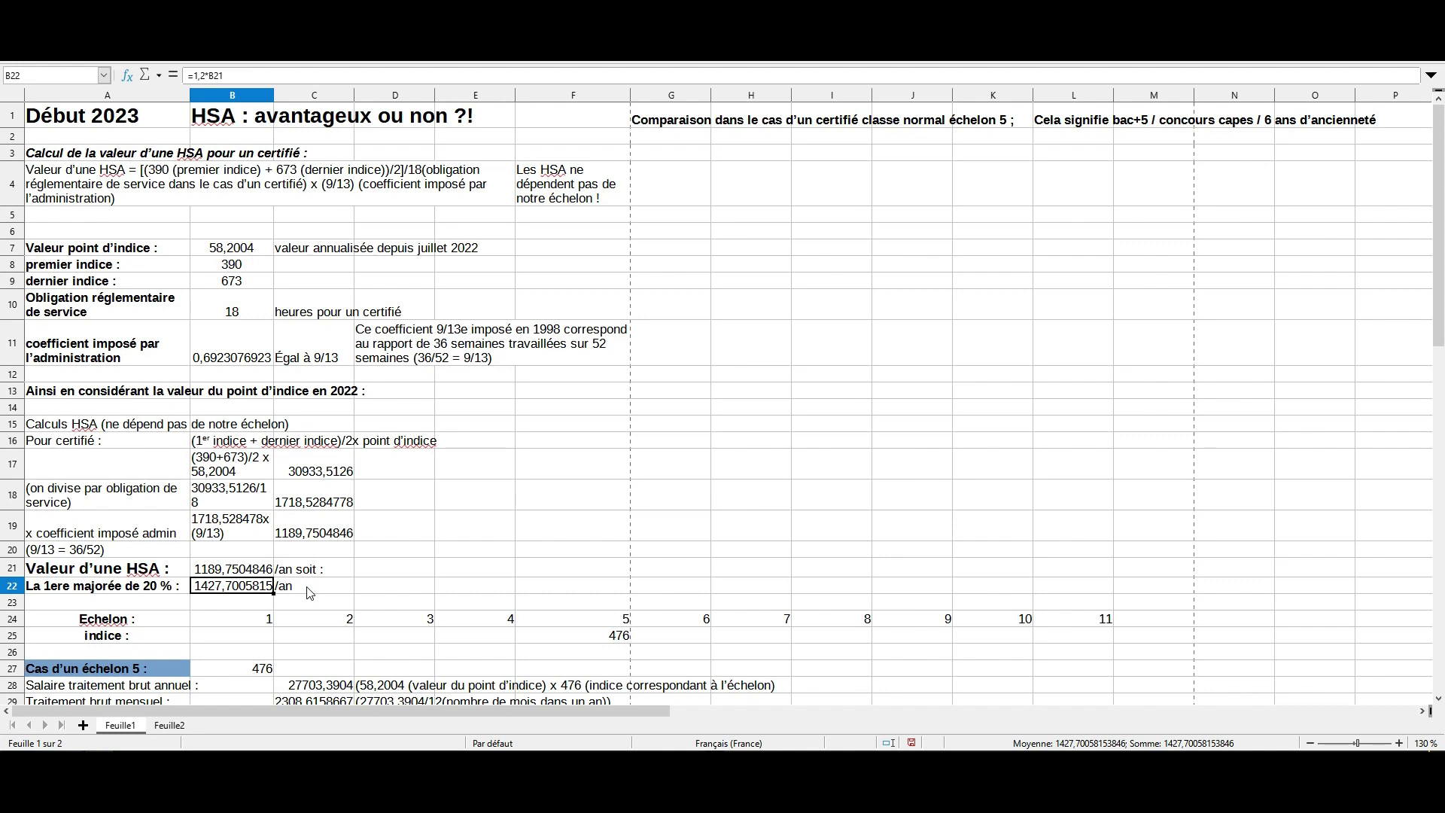
{"action": "left_click", "coordinate": [216, 592]}
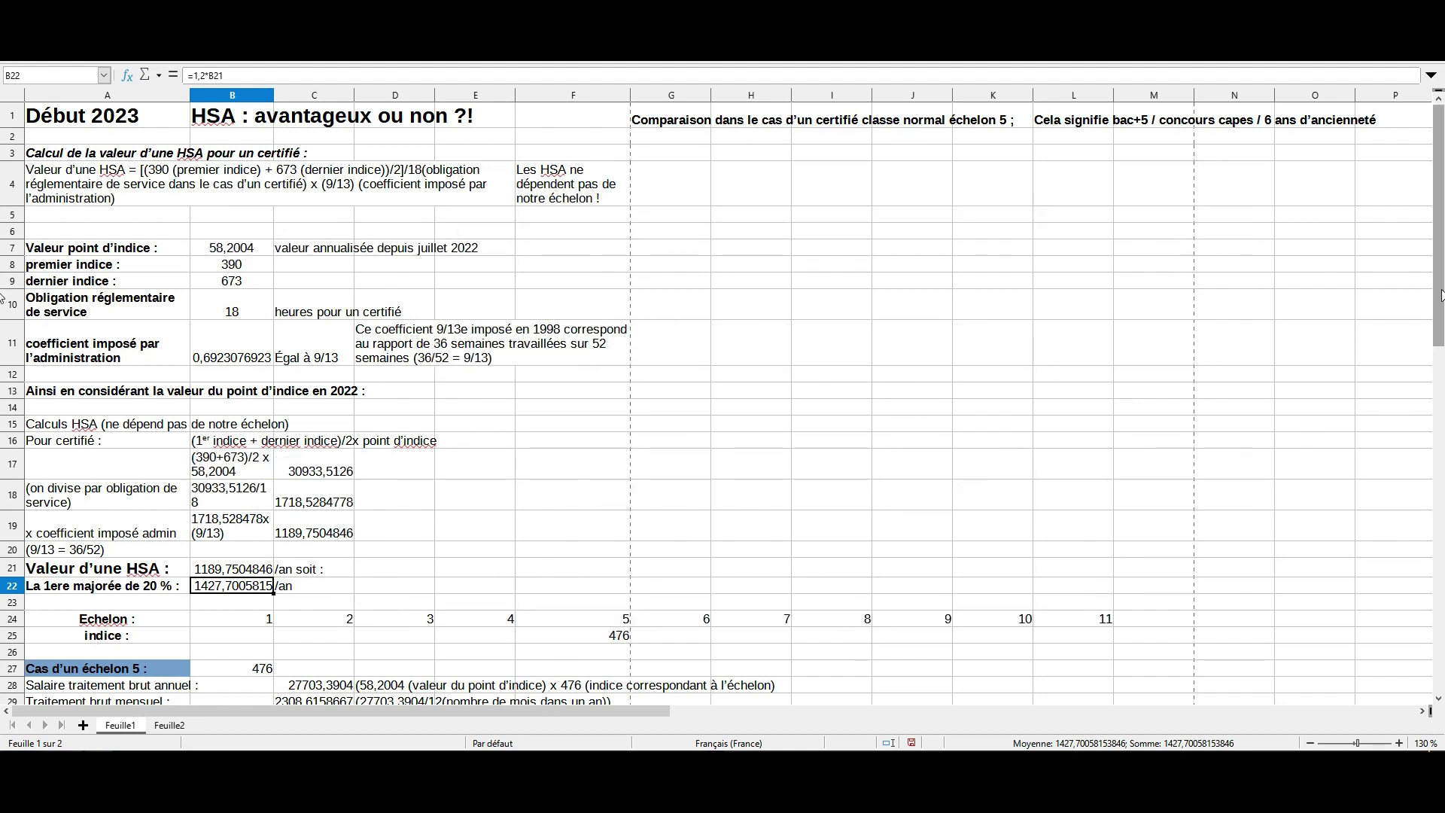
Examine the échelon 5 index in F25 and the gross annual salary calculation in row 28.
{"action": "left_click_drag", "start_coordinate": [1441, 295], "coordinate": [1432, 374]}
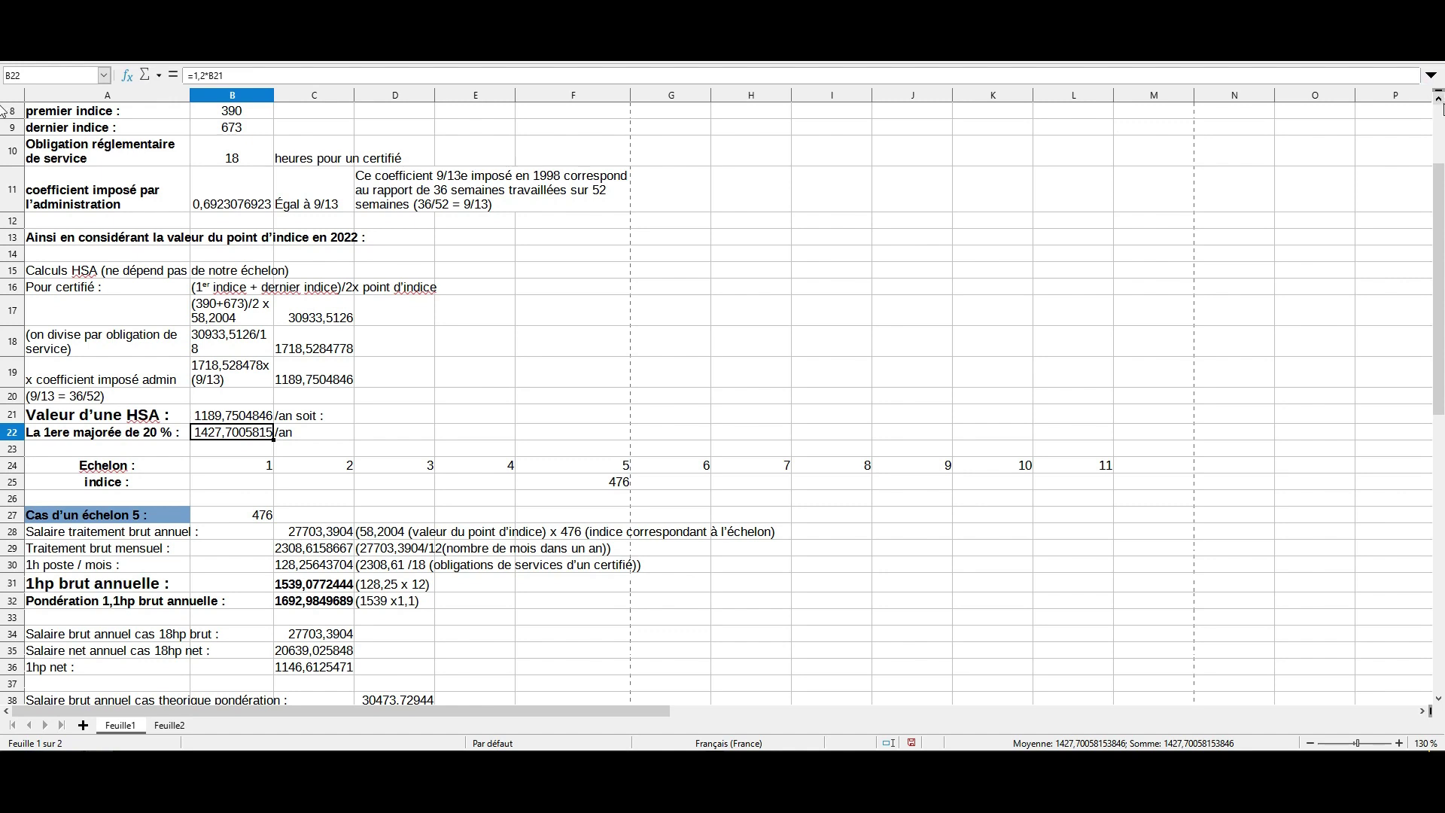
{"action": "left_click", "coordinate": [1438, 98]}
{"action": "left_click", "coordinate": [1438, 99]}
{"action": "left_click", "coordinate": [1399, 743]}
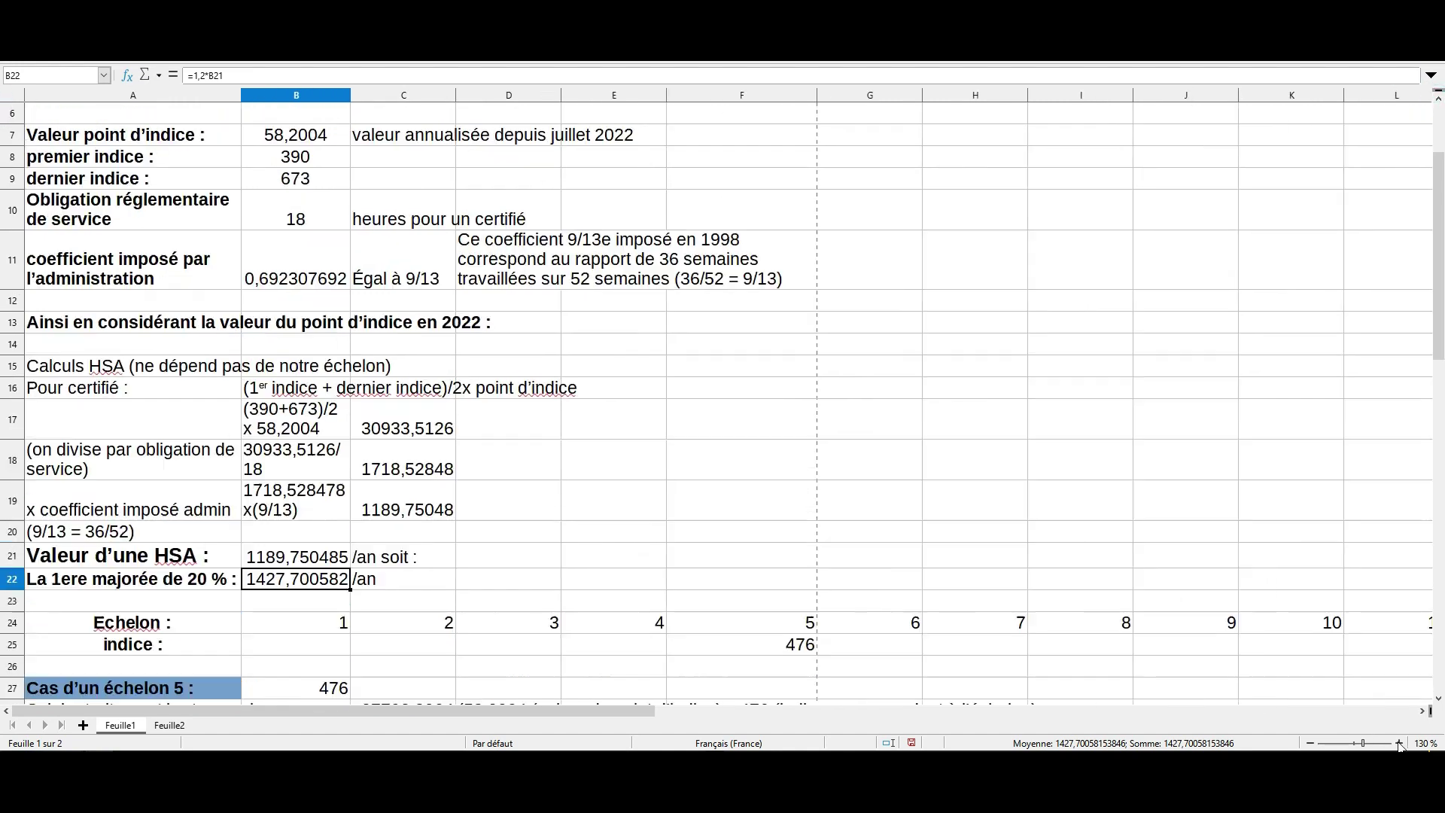
{"action": "left_click", "coordinate": [1399, 743]}
{"action": "left_click", "coordinate": [1399, 743]}
{"action": "left_click_drag", "start_coordinate": [1439, 374], "coordinate": [1439, 341]}
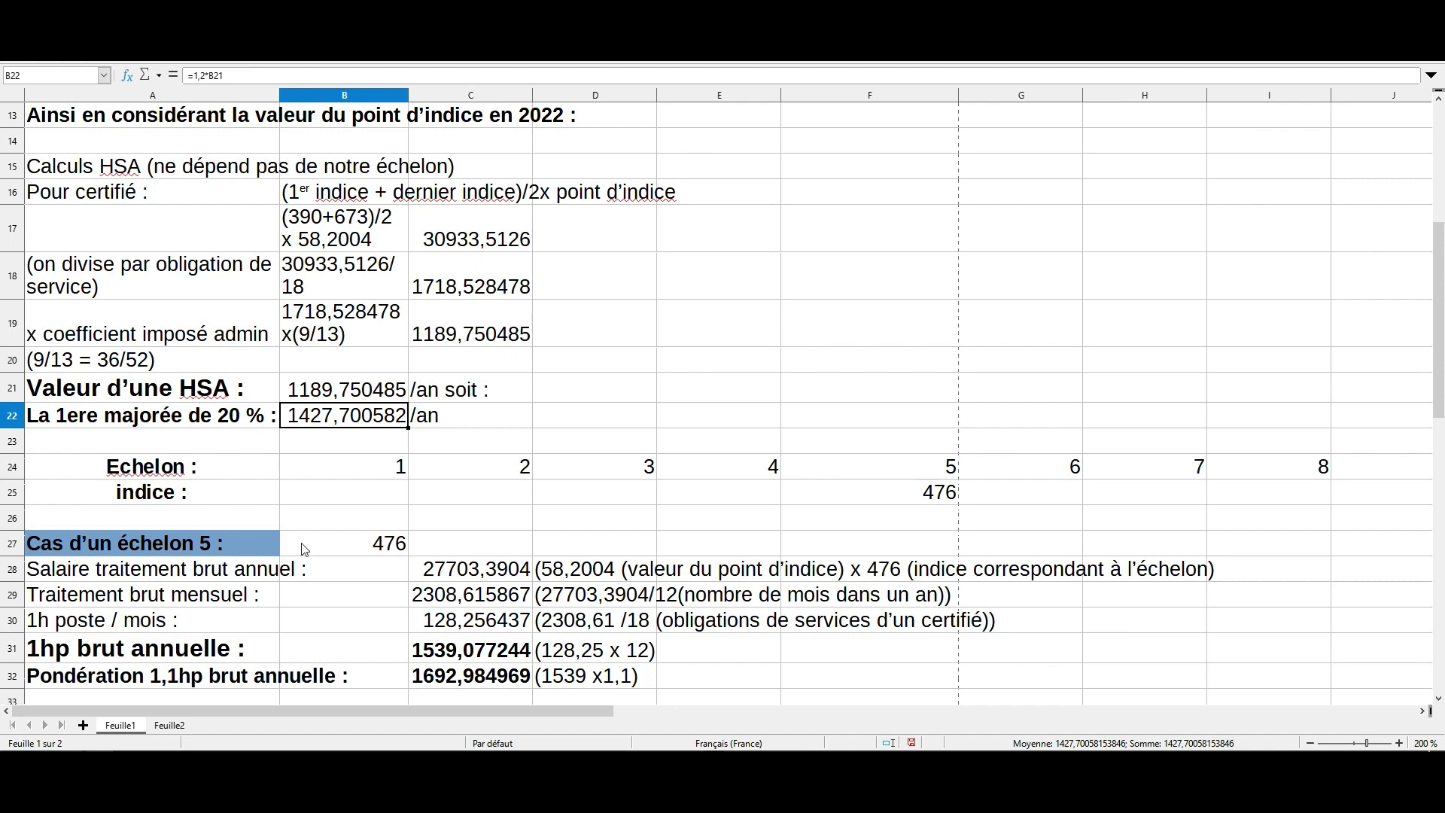
{"action": "left_click", "coordinate": [936, 469]}
{"action": "left_click", "coordinate": [937, 497]}
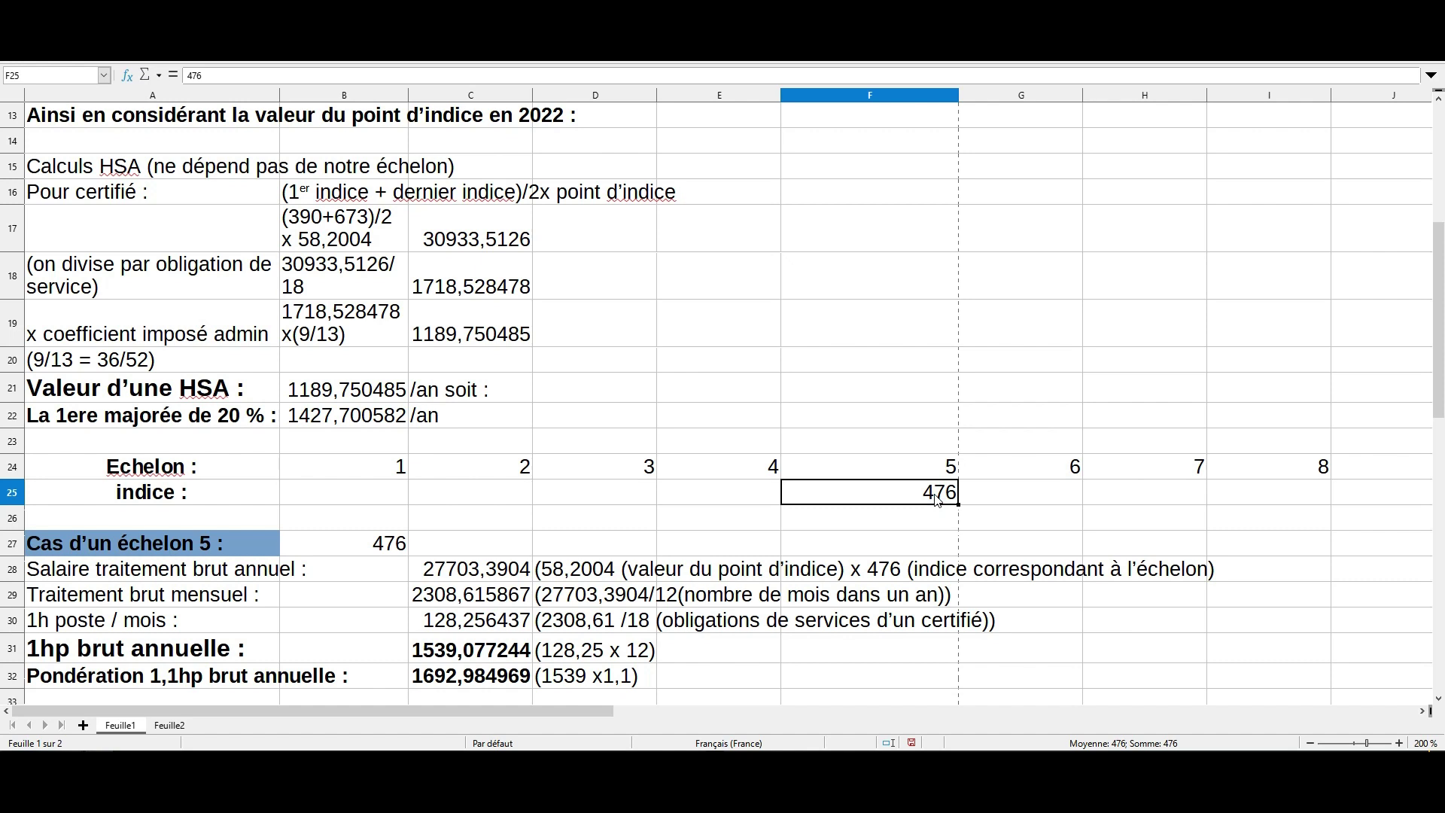
{"action": "left_click", "coordinate": [207, 576]}
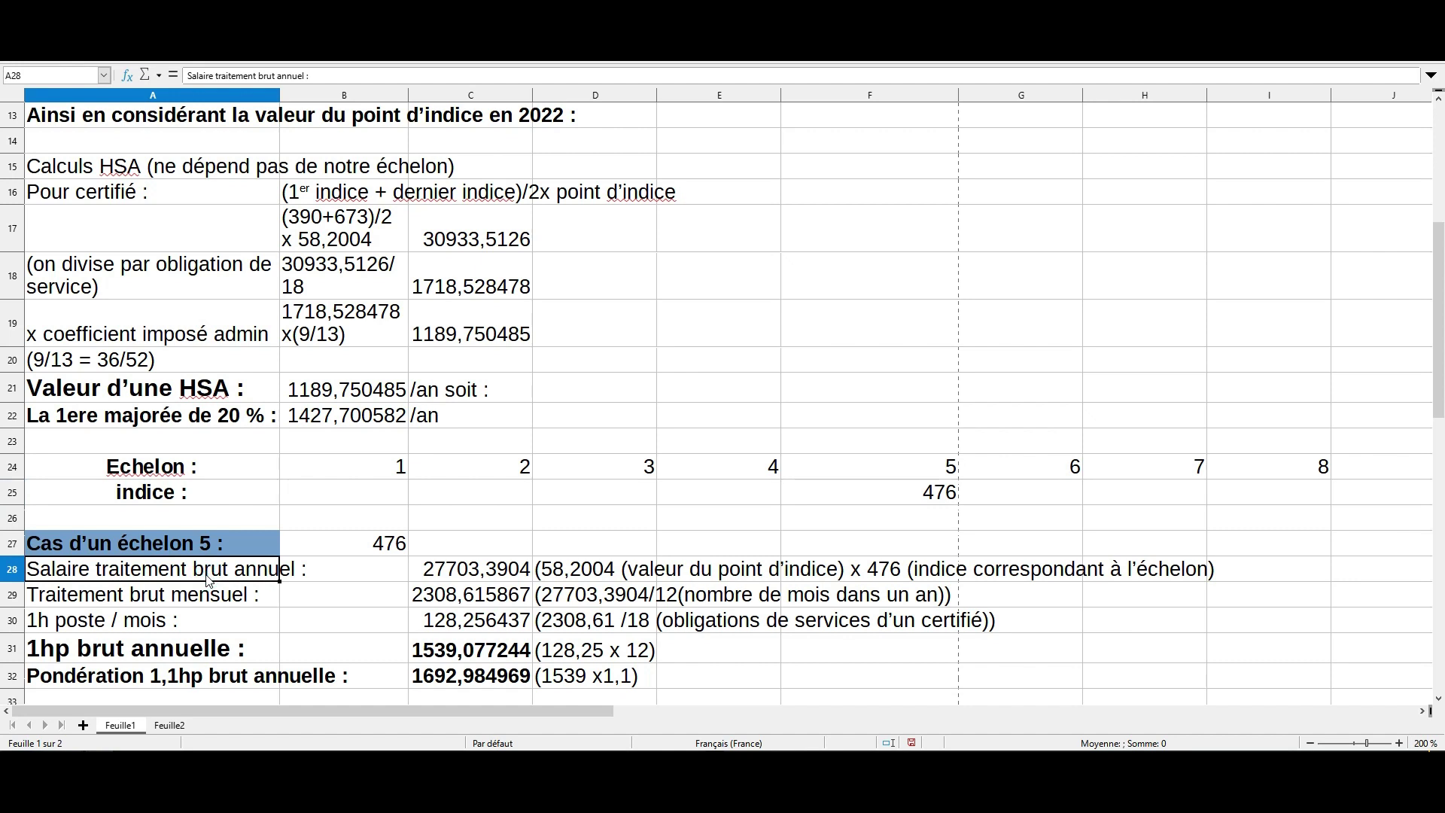
{"action": "left_click", "coordinate": [618, 563]}
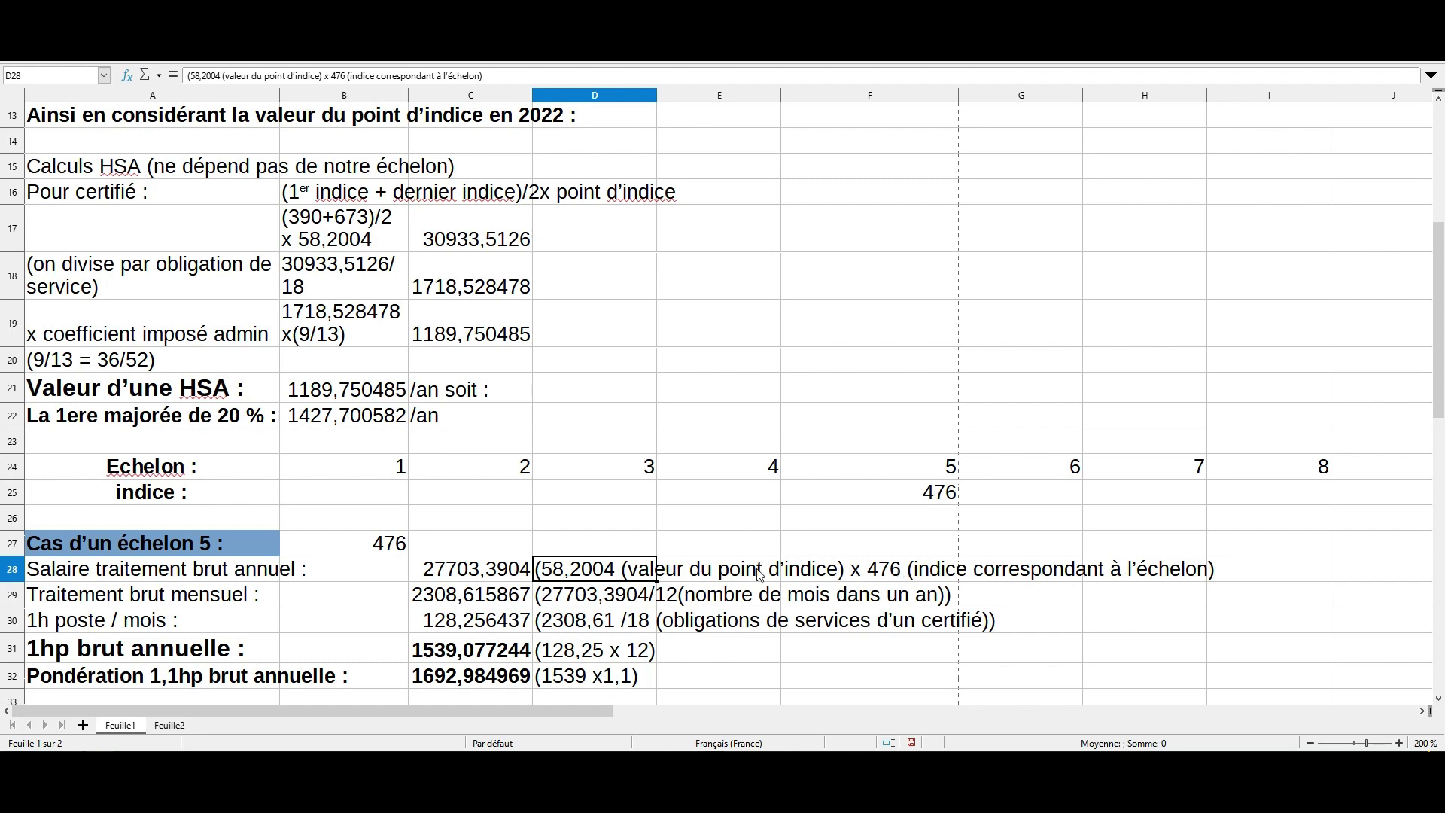
{"action": "left_click", "coordinate": [457, 572]}
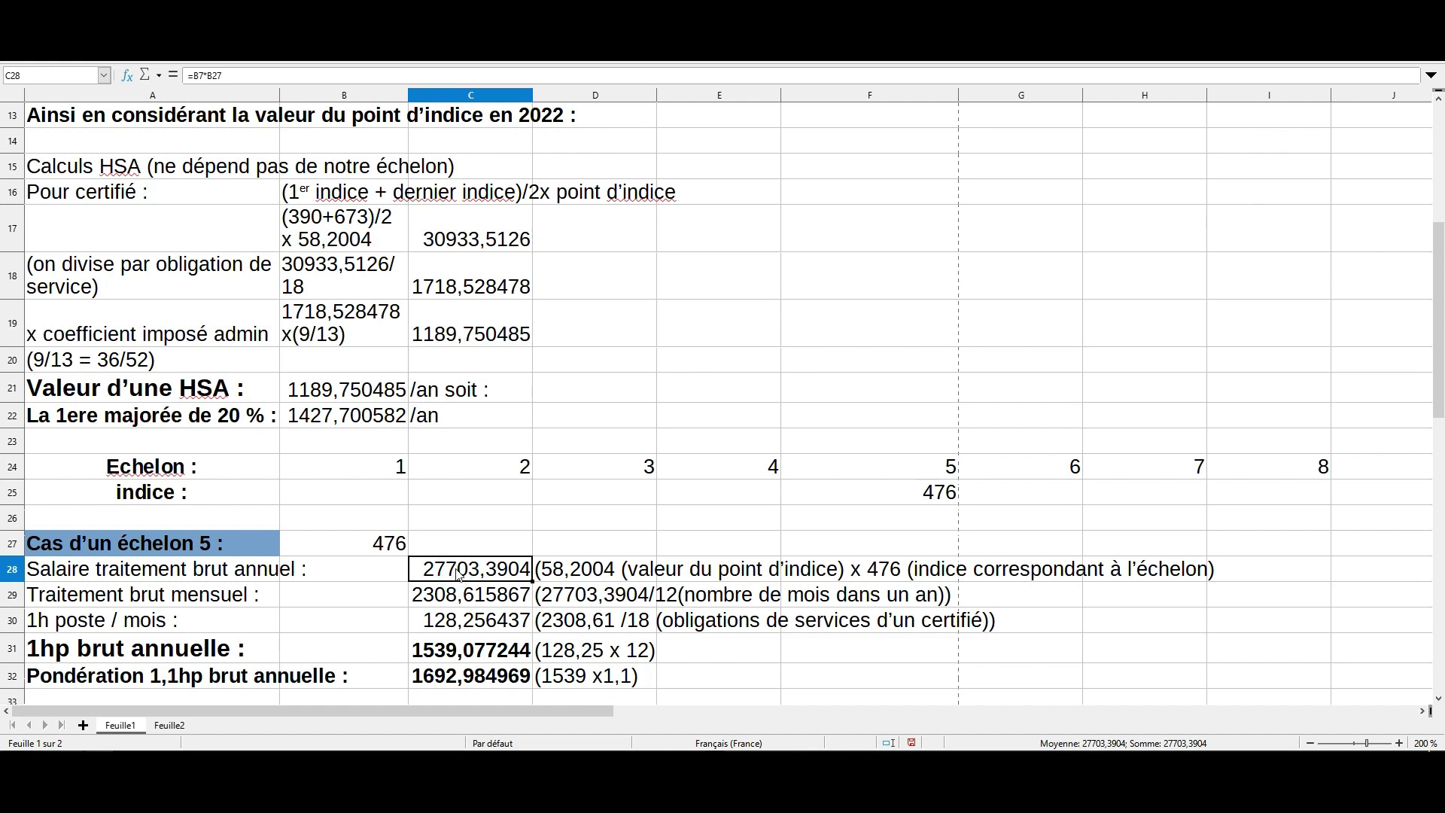
Trace the échelon 5 salary from the annual gross in C28 through the monthly gross in C29 to 1h poste per month in C30.
{"action": "left_click", "coordinate": [459, 573]}
{"action": "left_click", "coordinate": [436, 607]}
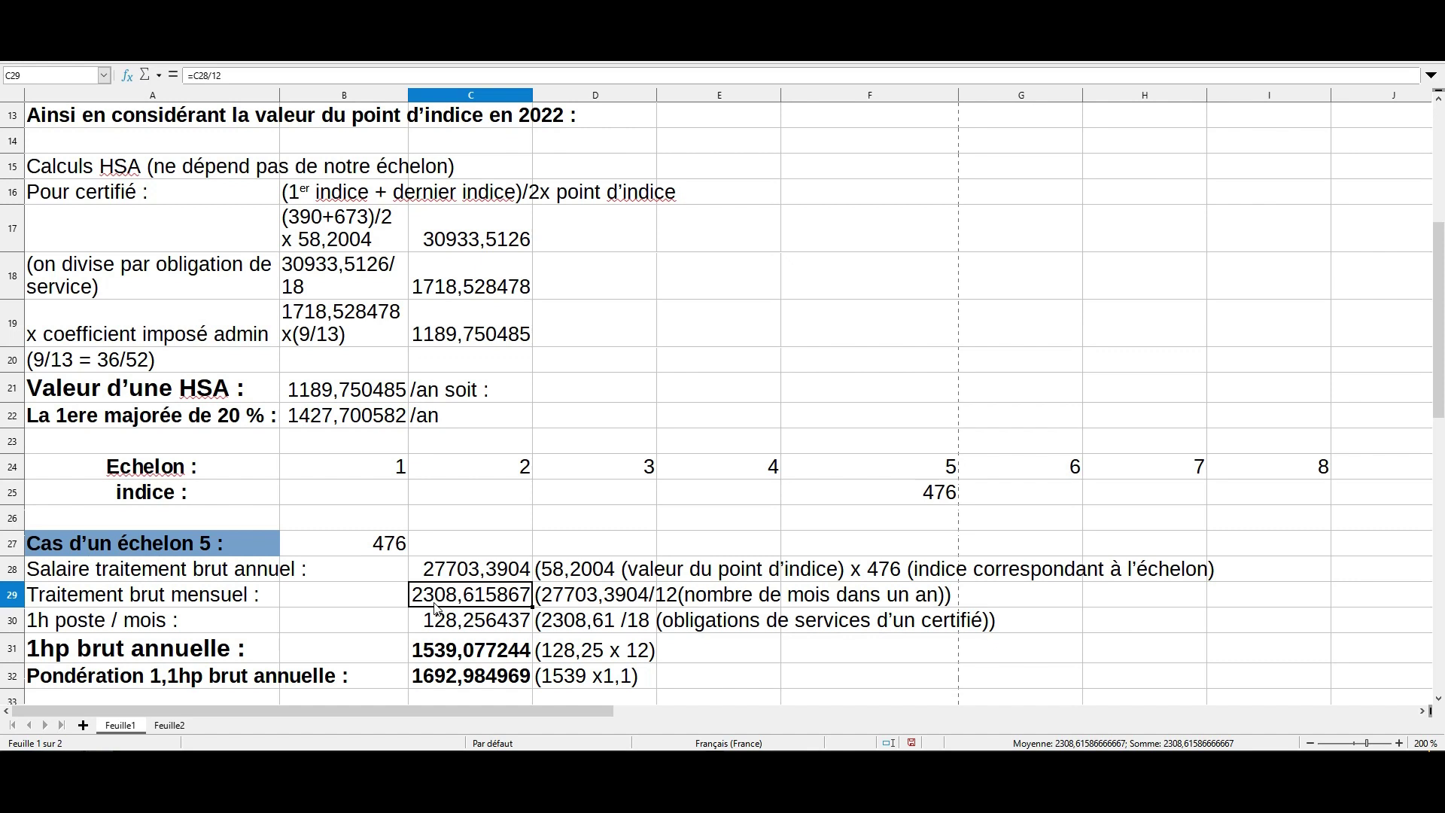
{"action": "left_click", "coordinate": [628, 619]}
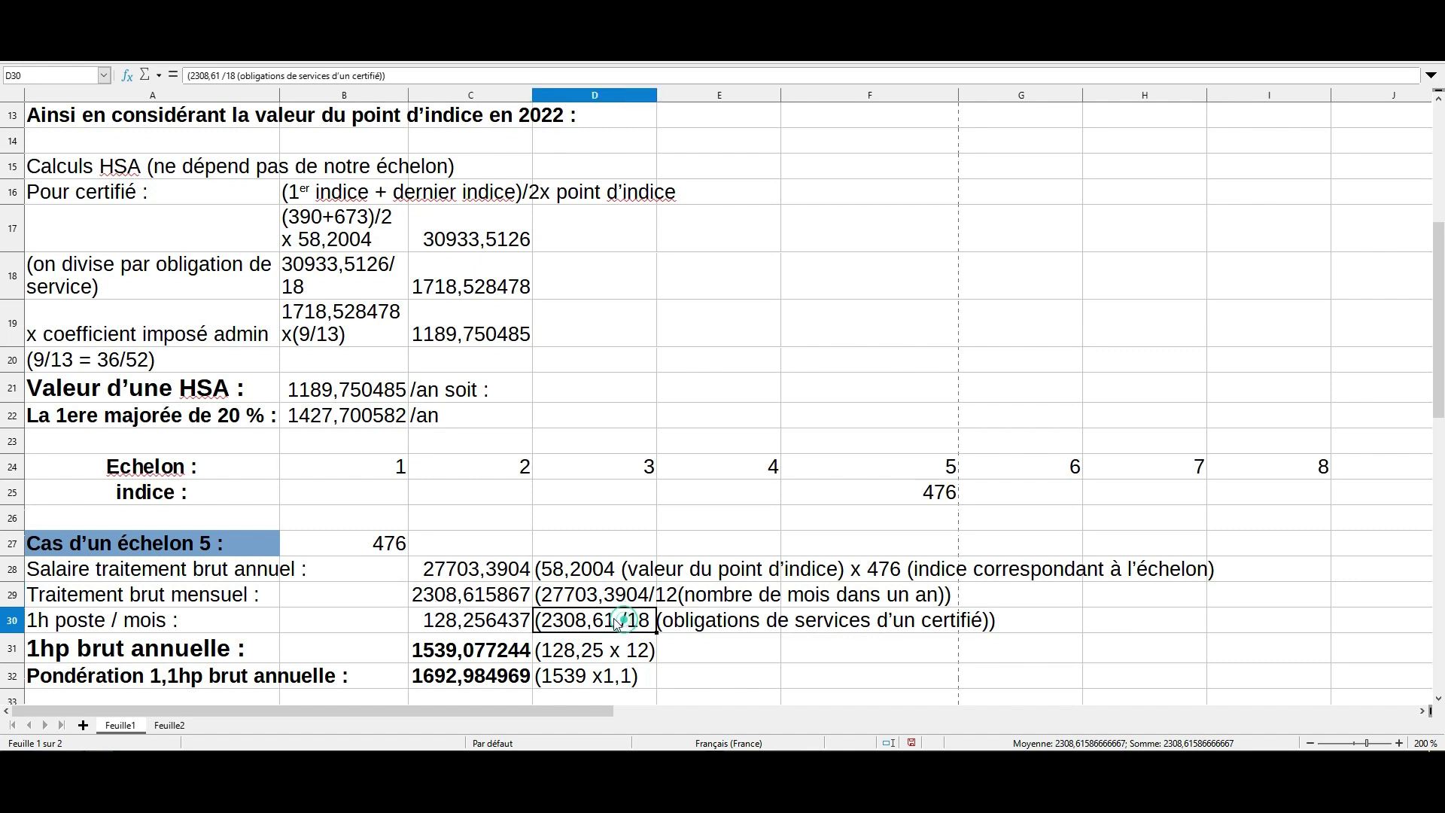
{"action": "left_click", "coordinate": [102, 629]}
{"action": "left_click", "coordinate": [447, 632]}
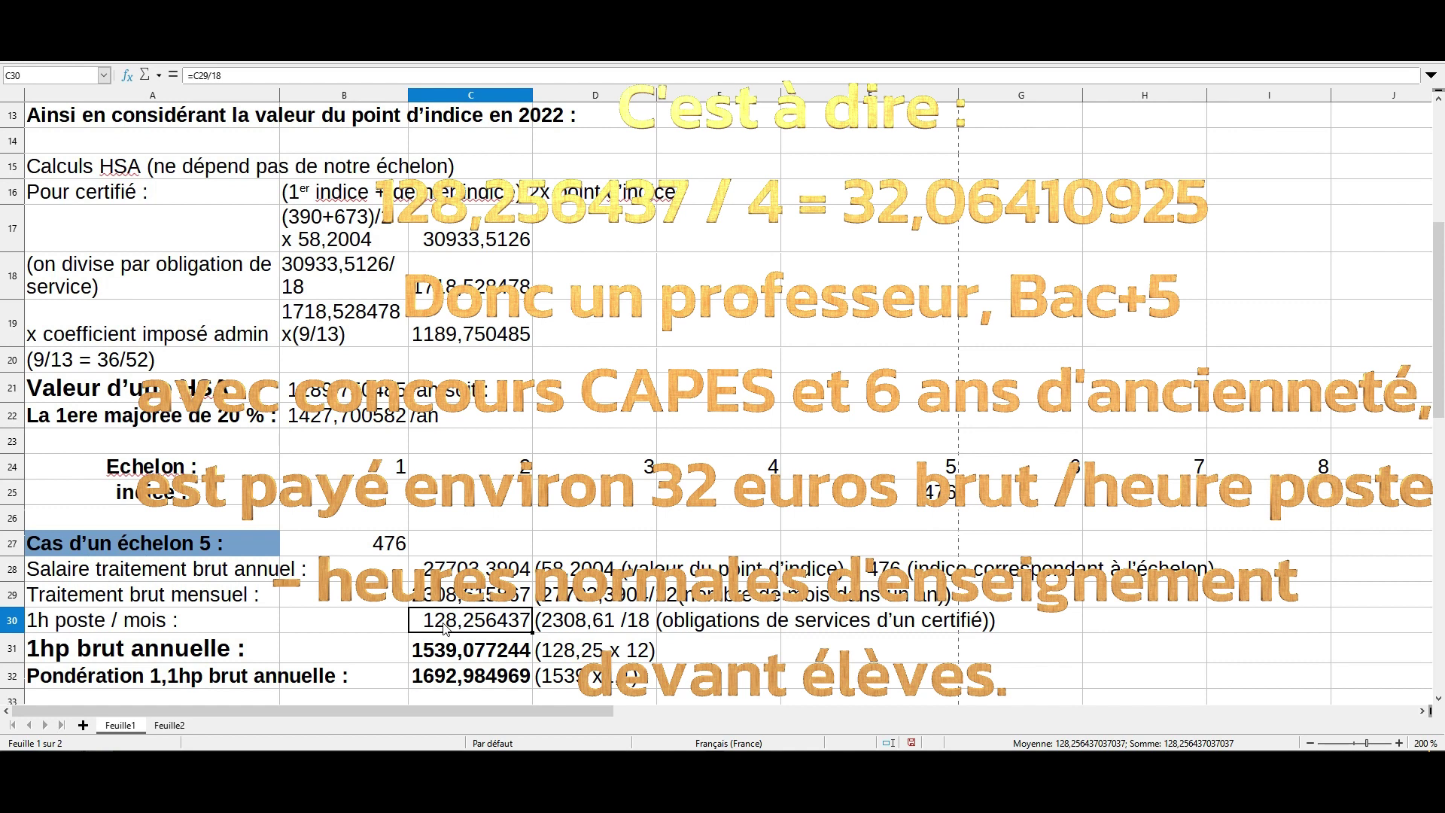
Inspect the annual gross value of 1hp in row 31 and its 1,1 weighting in row 32.
{"action": "left_click", "coordinate": [170, 652]}
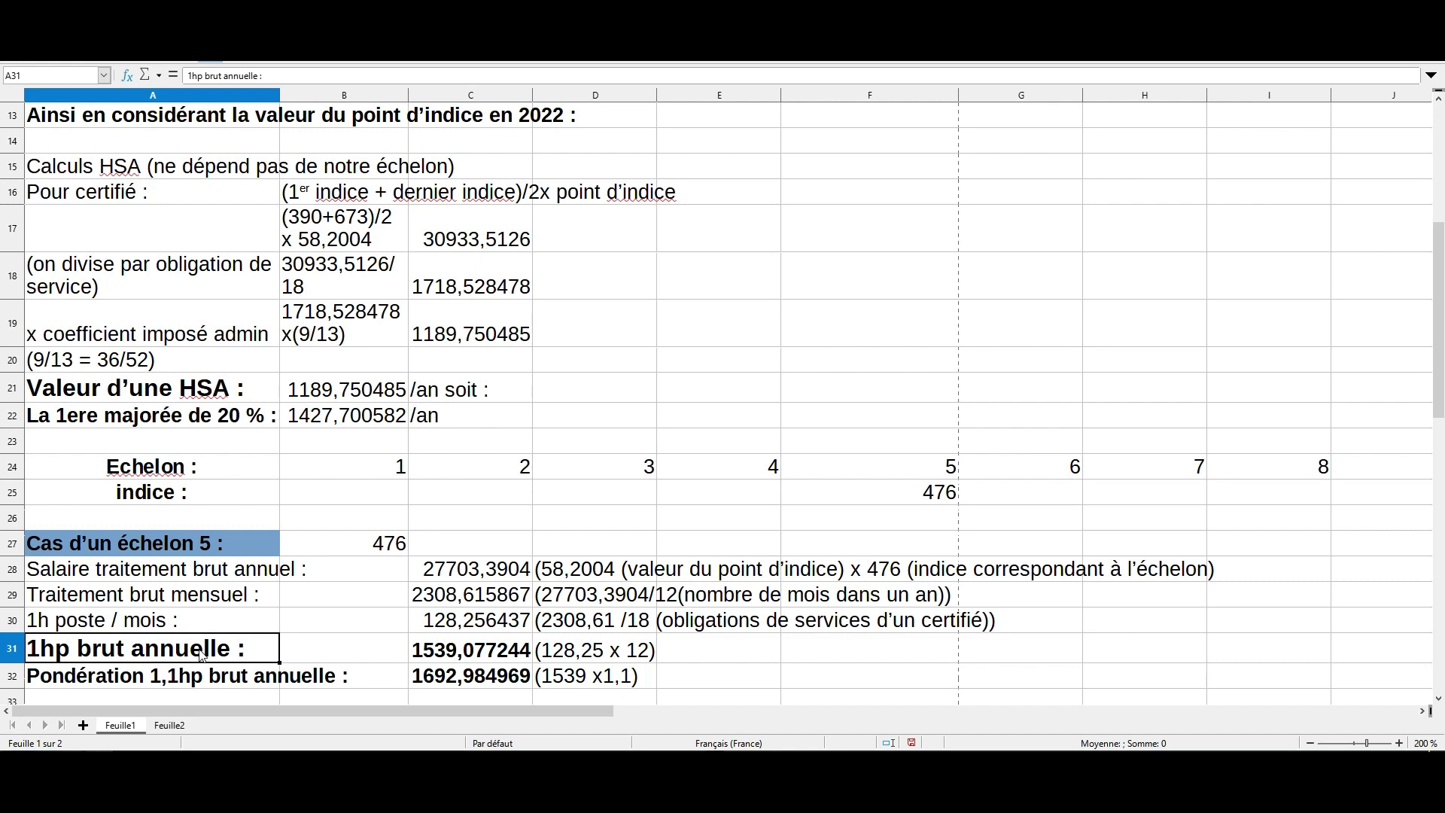
{"action": "left_click", "coordinate": [441, 658]}
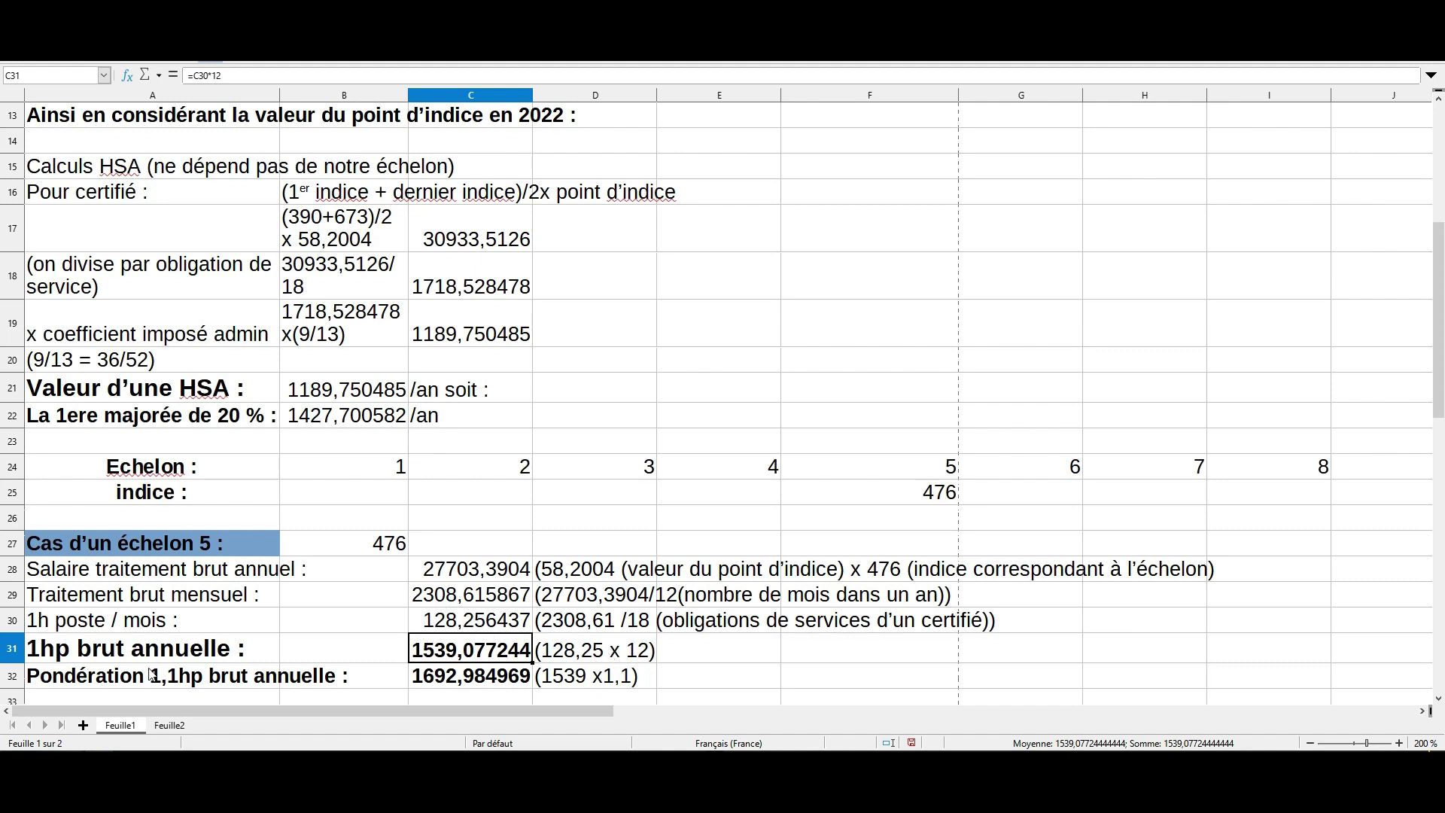
{"action": "left_click", "coordinate": [246, 680]}
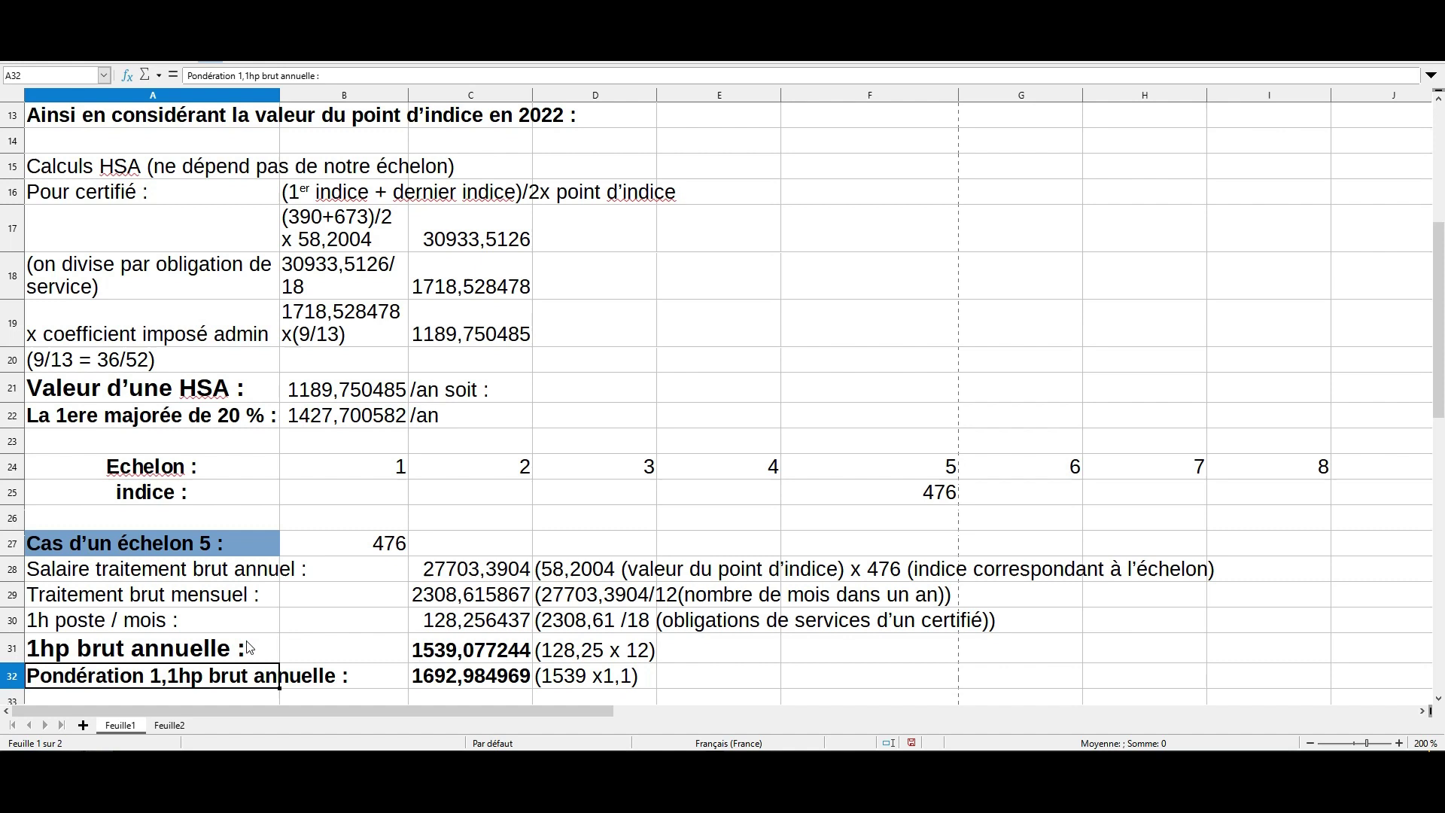
{"action": "left_click", "coordinate": [449, 668]}
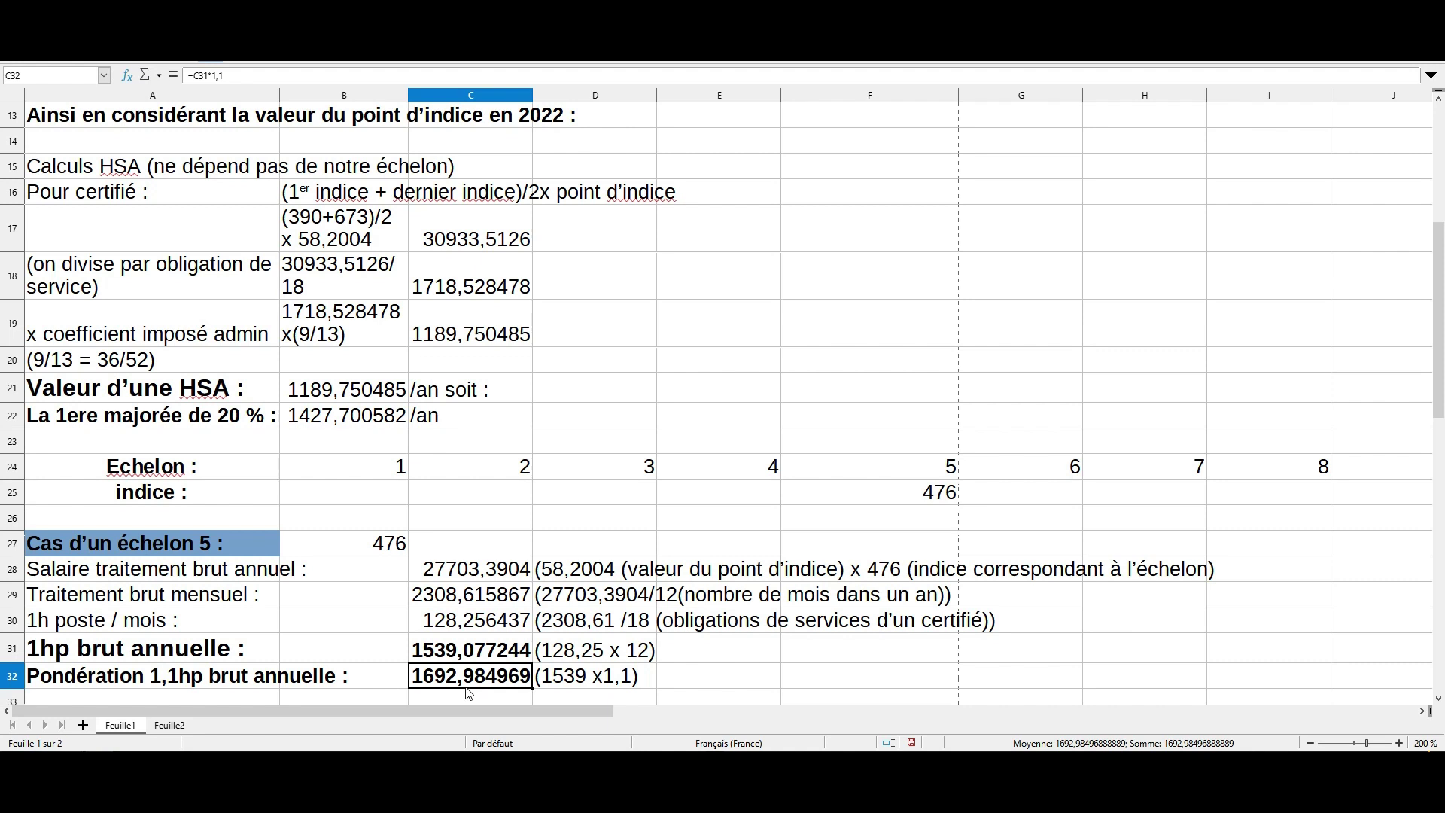
On Feuille2, compare the HSA value in B1 with the annual gross values of 1 and 1,1 heure poste in B5 and B6.
{"action": "left_click", "coordinate": [168, 726]}
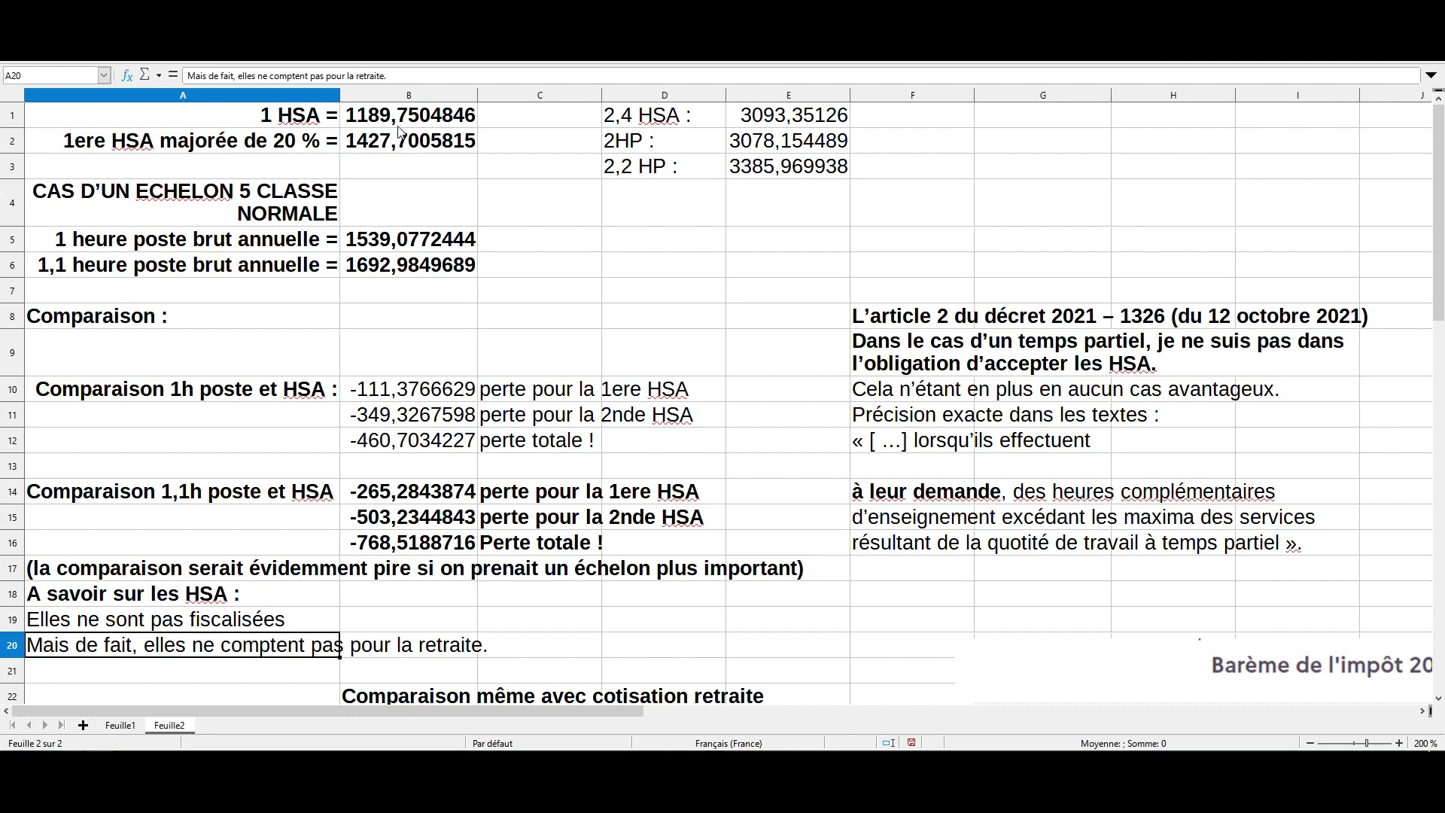
{"action": "left_click", "coordinate": [370, 247]}
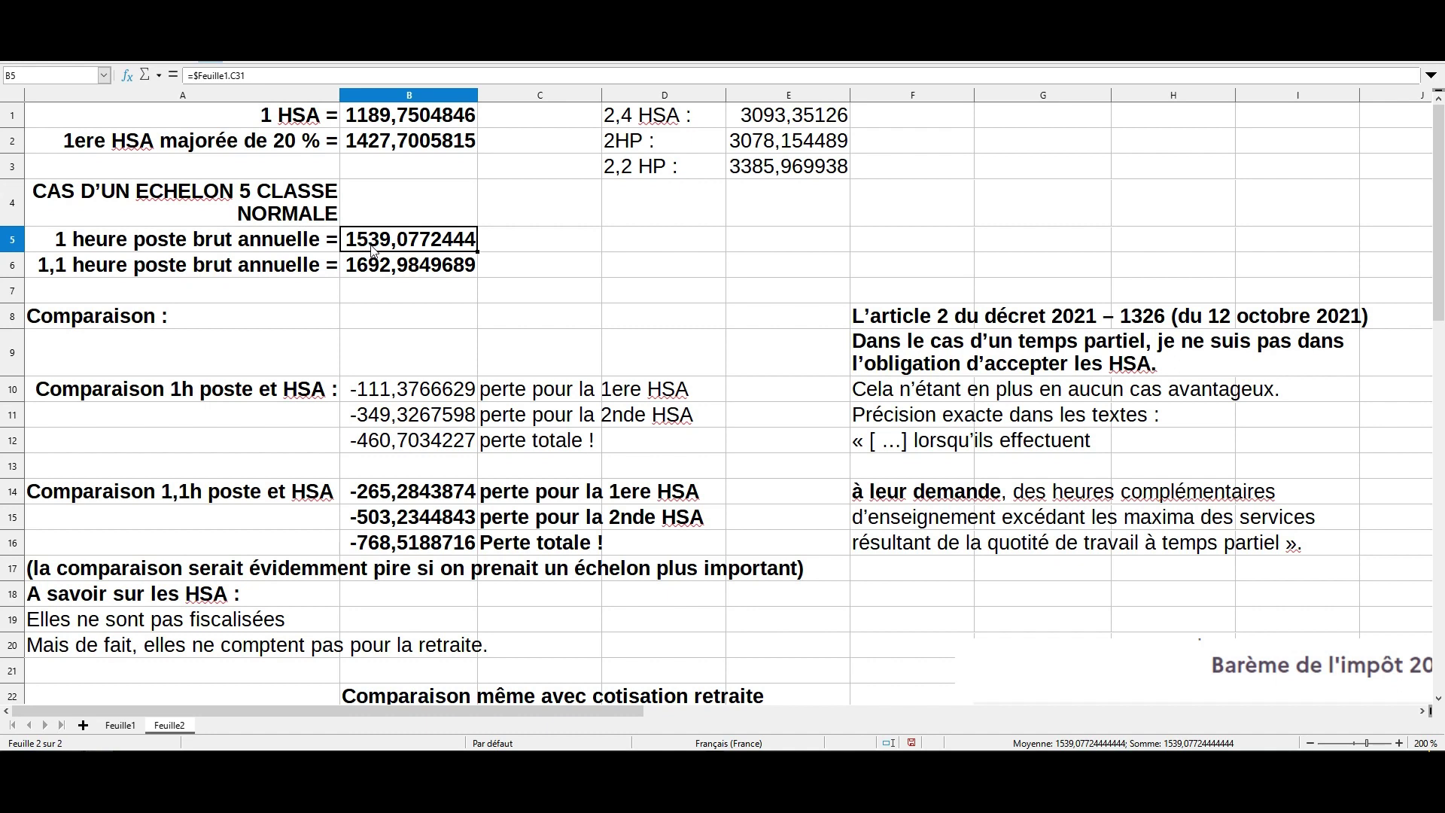
{"action": "left_click", "coordinate": [371, 275]}
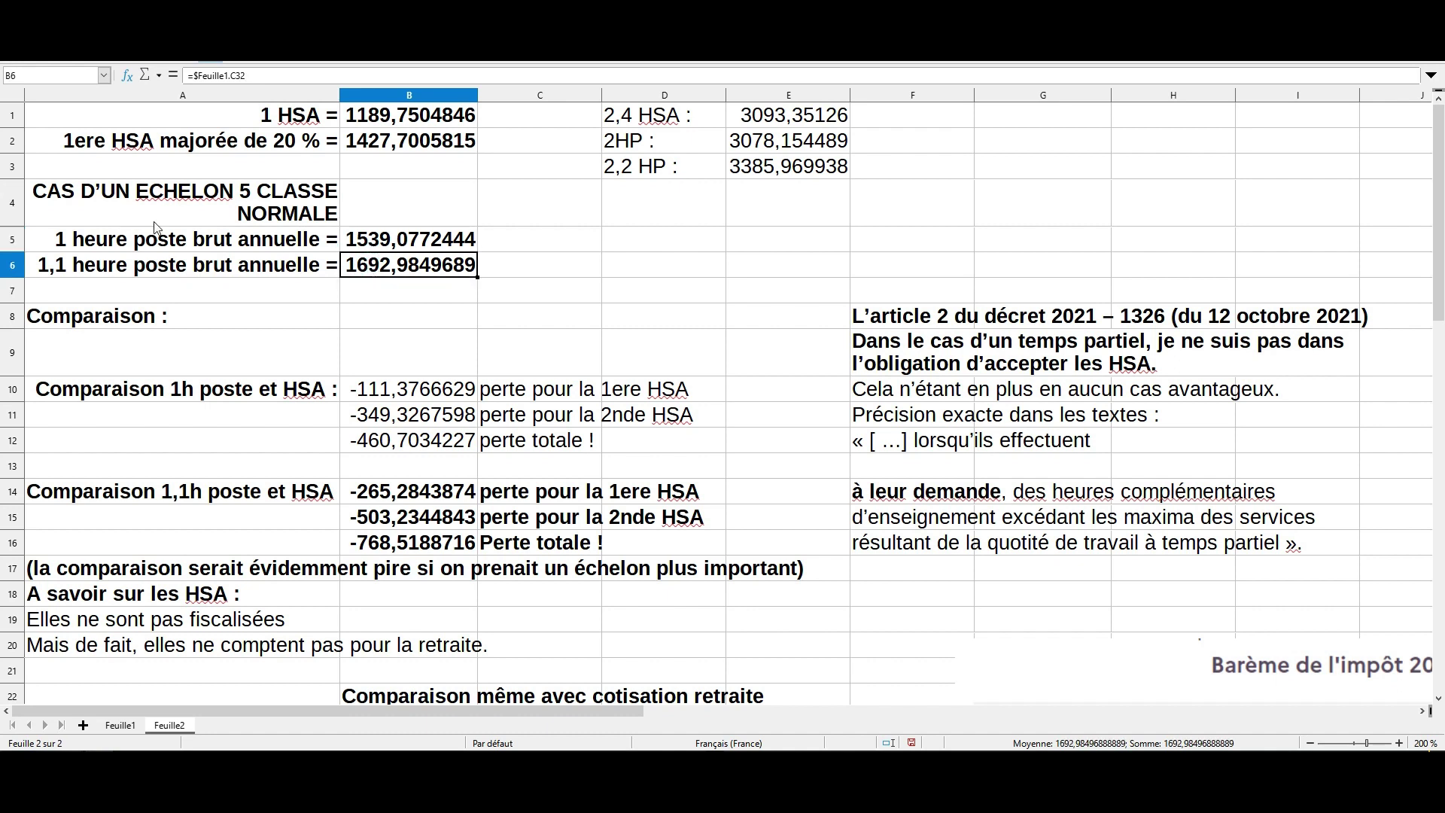
{"action": "left_click", "coordinate": [378, 249]}
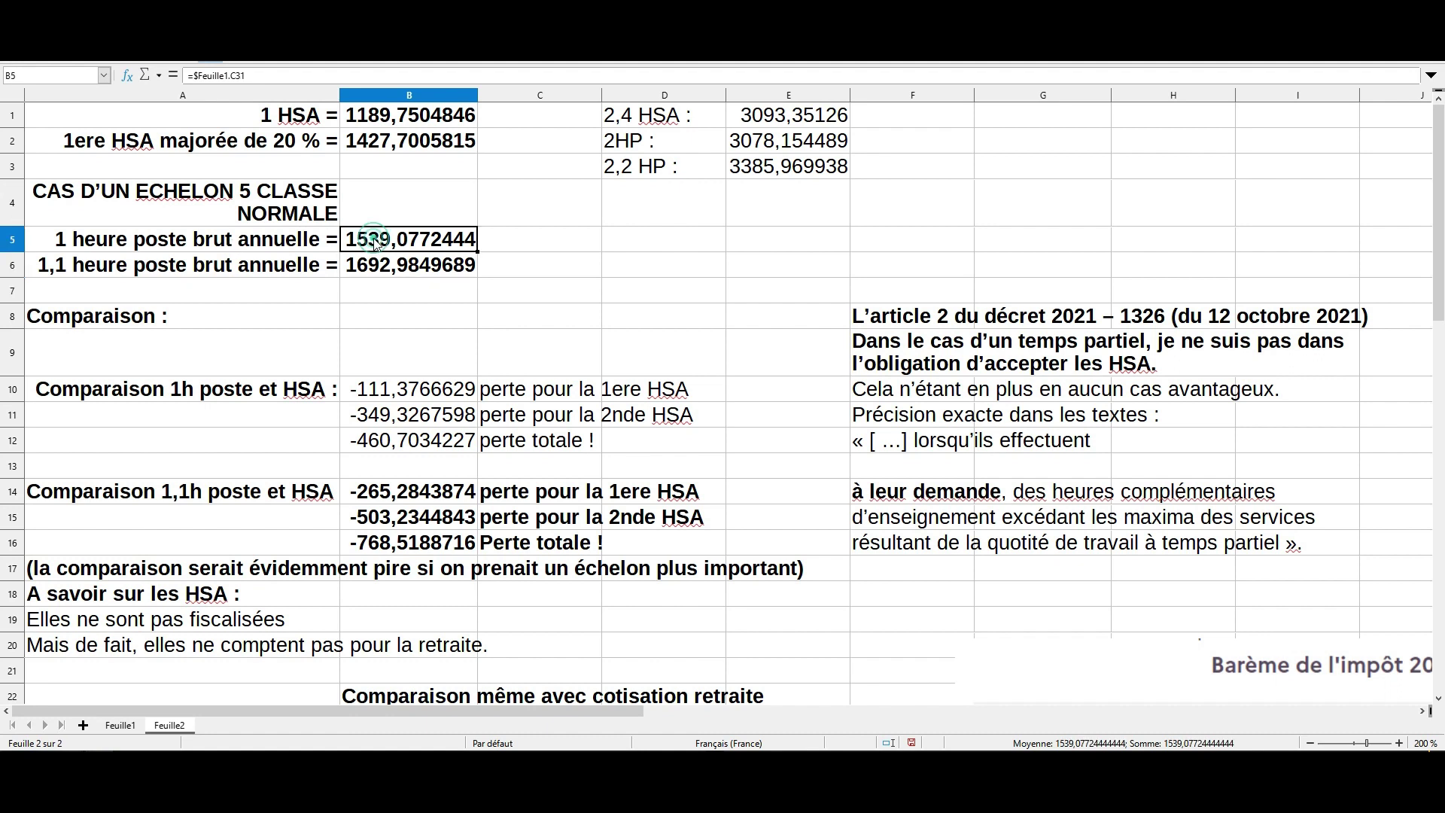
{"action": "left_click", "coordinate": [370, 115]}
{"action": "left_click", "coordinate": [370, 264]}
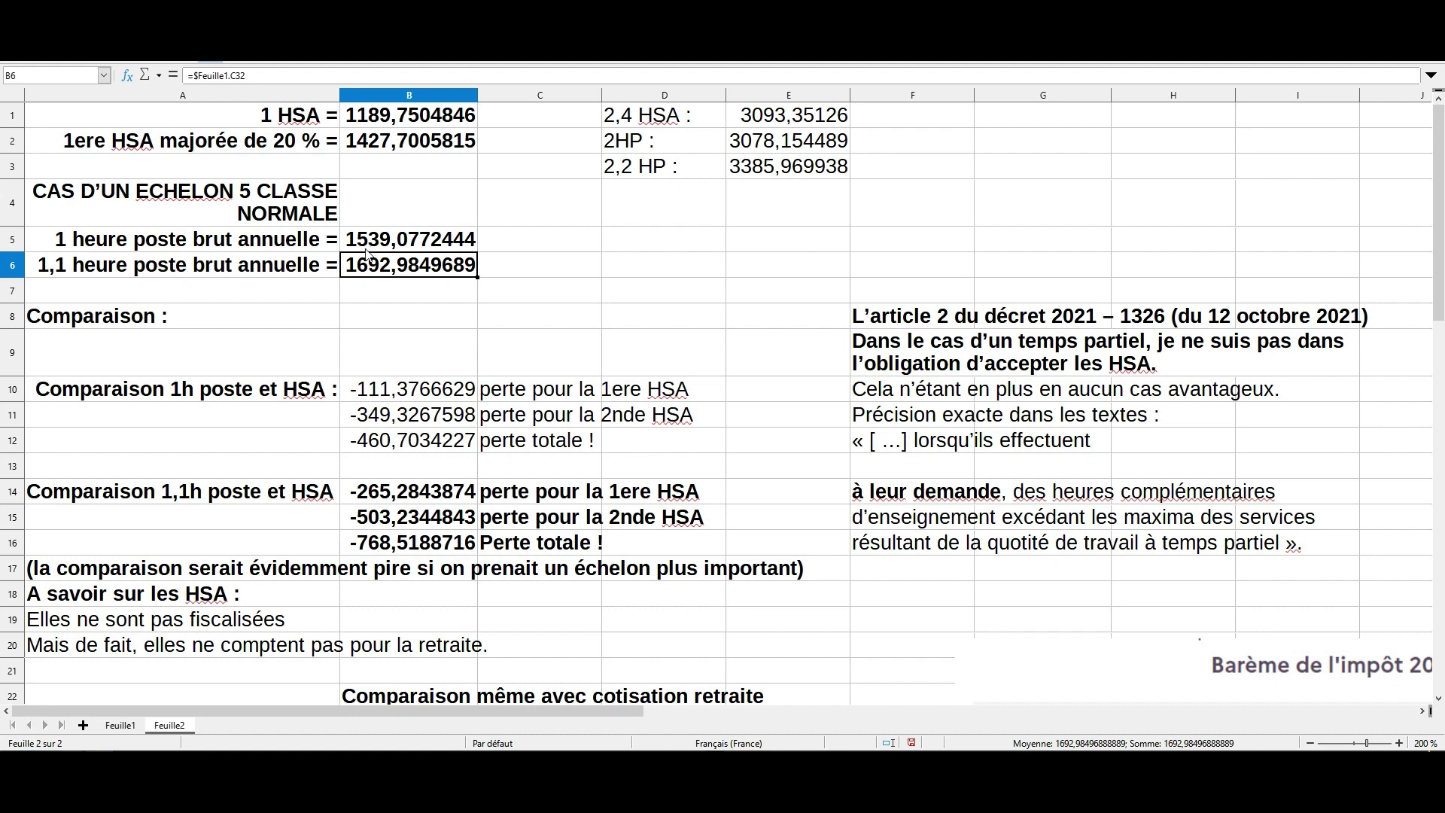
Examine the comparison of 1h poste and HSA, checking the first, second and total loss formulas in B10 to B12.
{"action": "left_click", "coordinate": [200, 397]}
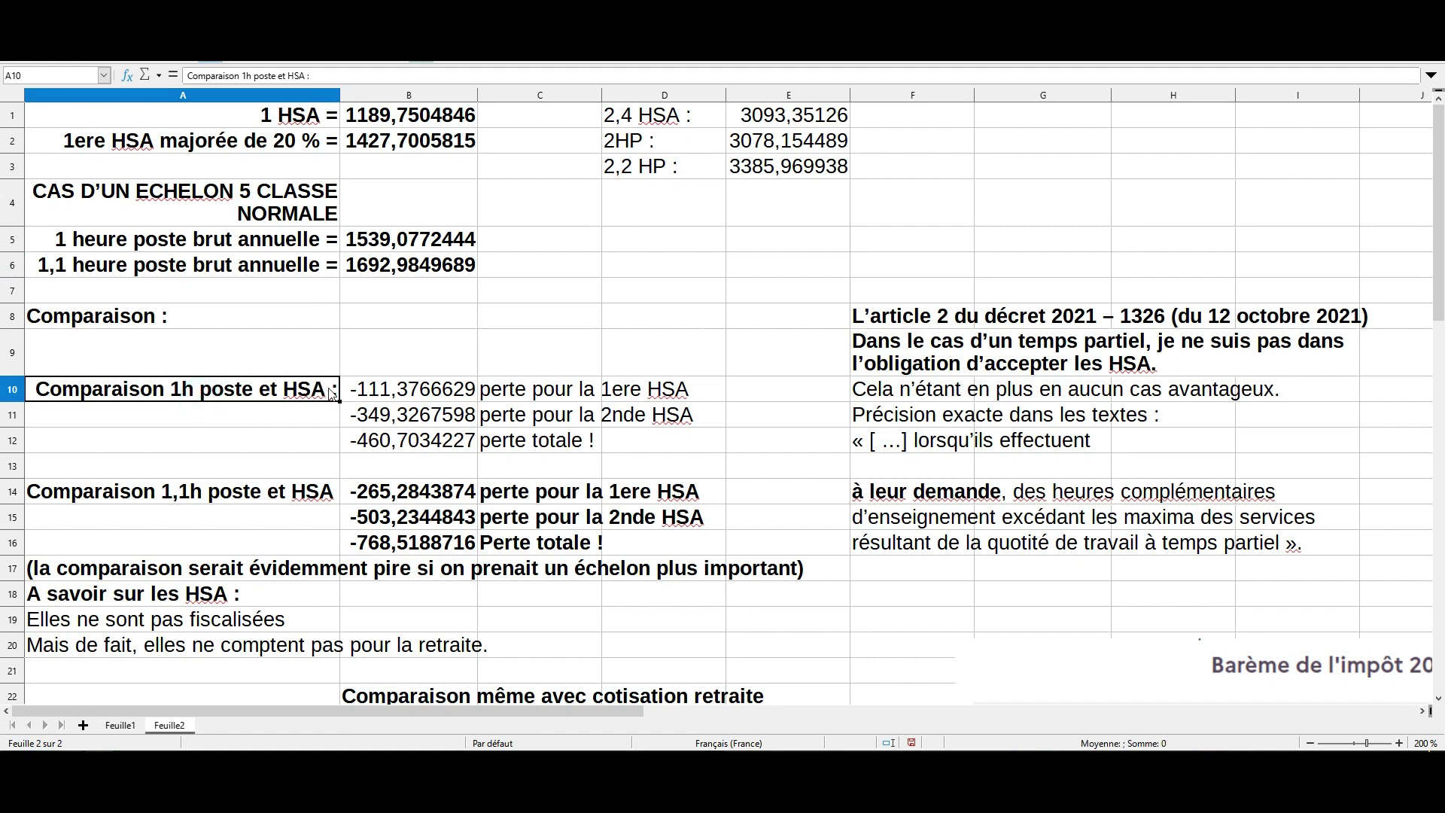
{"action": "left_click", "coordinate": [388, 398]}
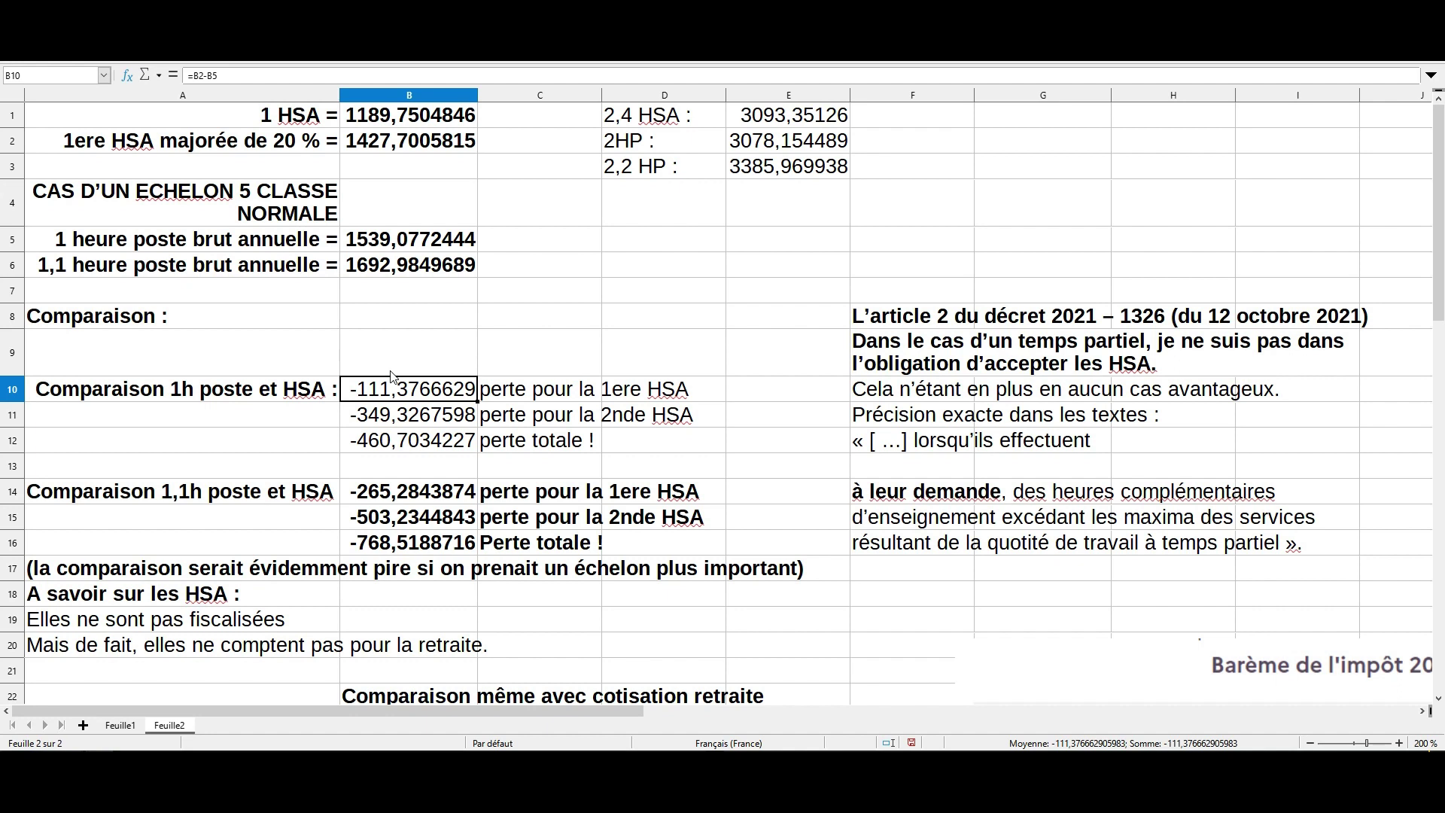
{"action": "left_click", "coordinate": [375, 418]}
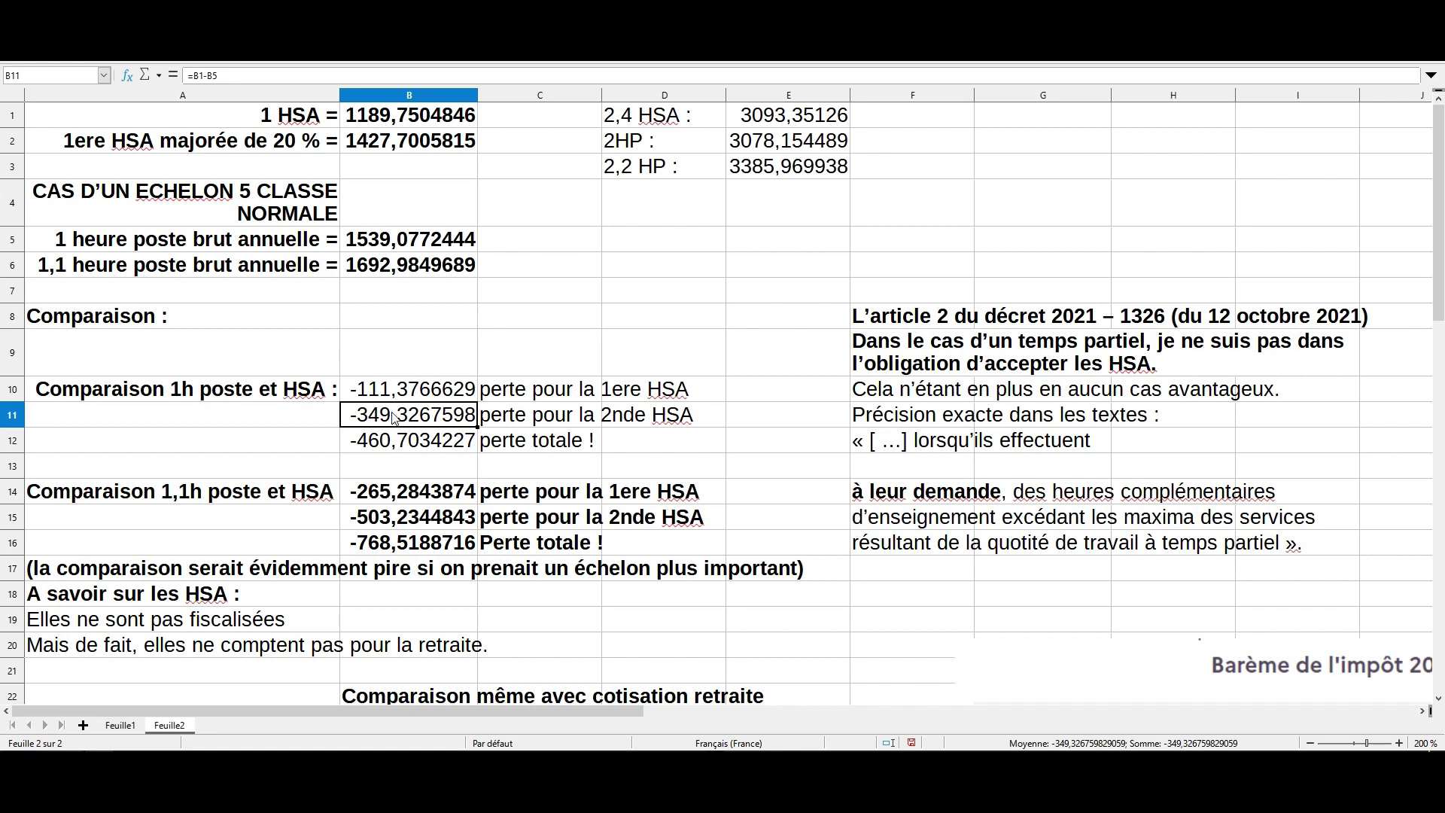
{"action": "left_click", "coordinate": [381, 450]}
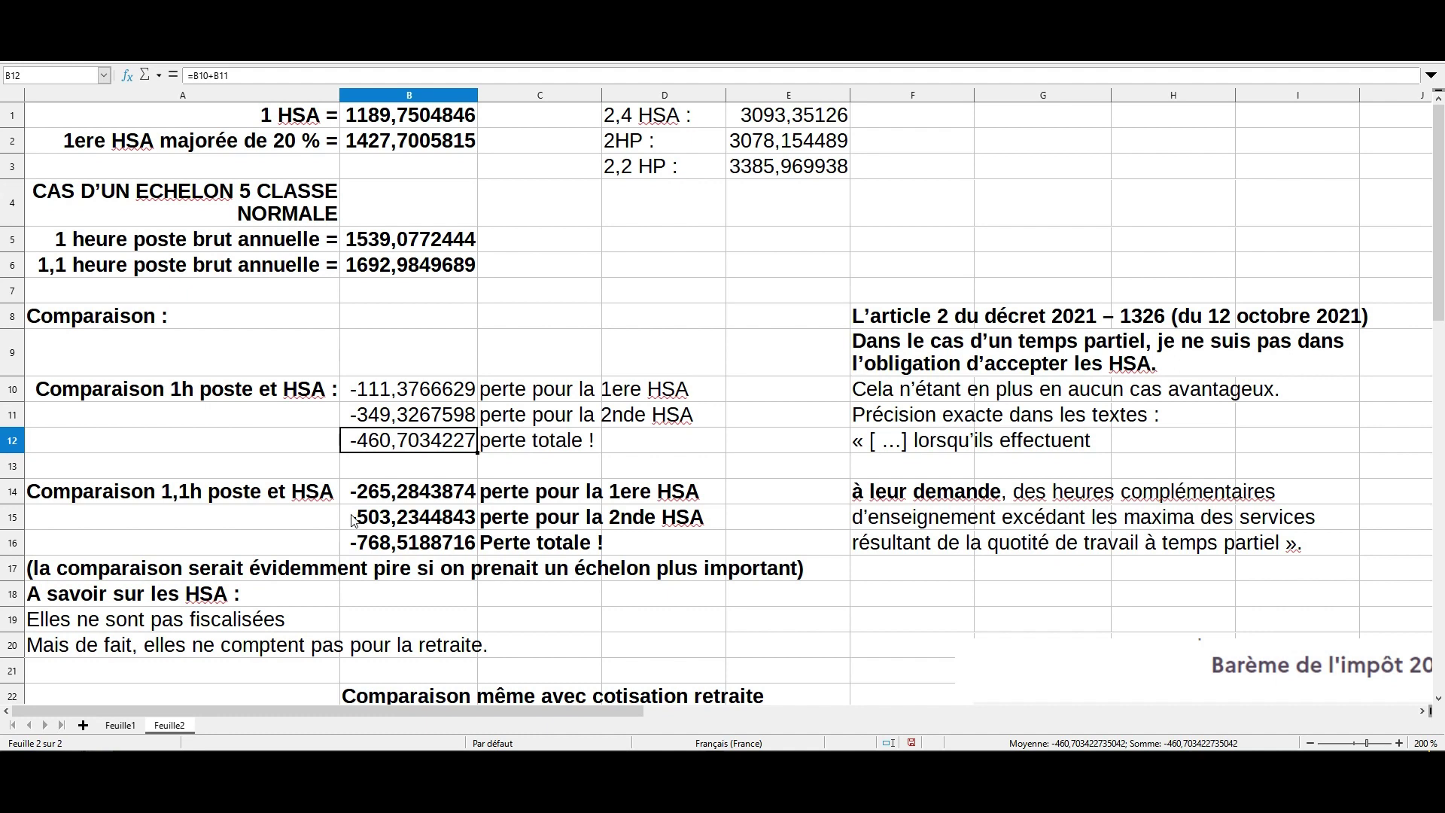
Examine the comparison of 1,1h poste and HSA, checking the first-HSA loss in B14 and the total loss in B16.
{"action": "left_click", "coordinate": [385, 497]}
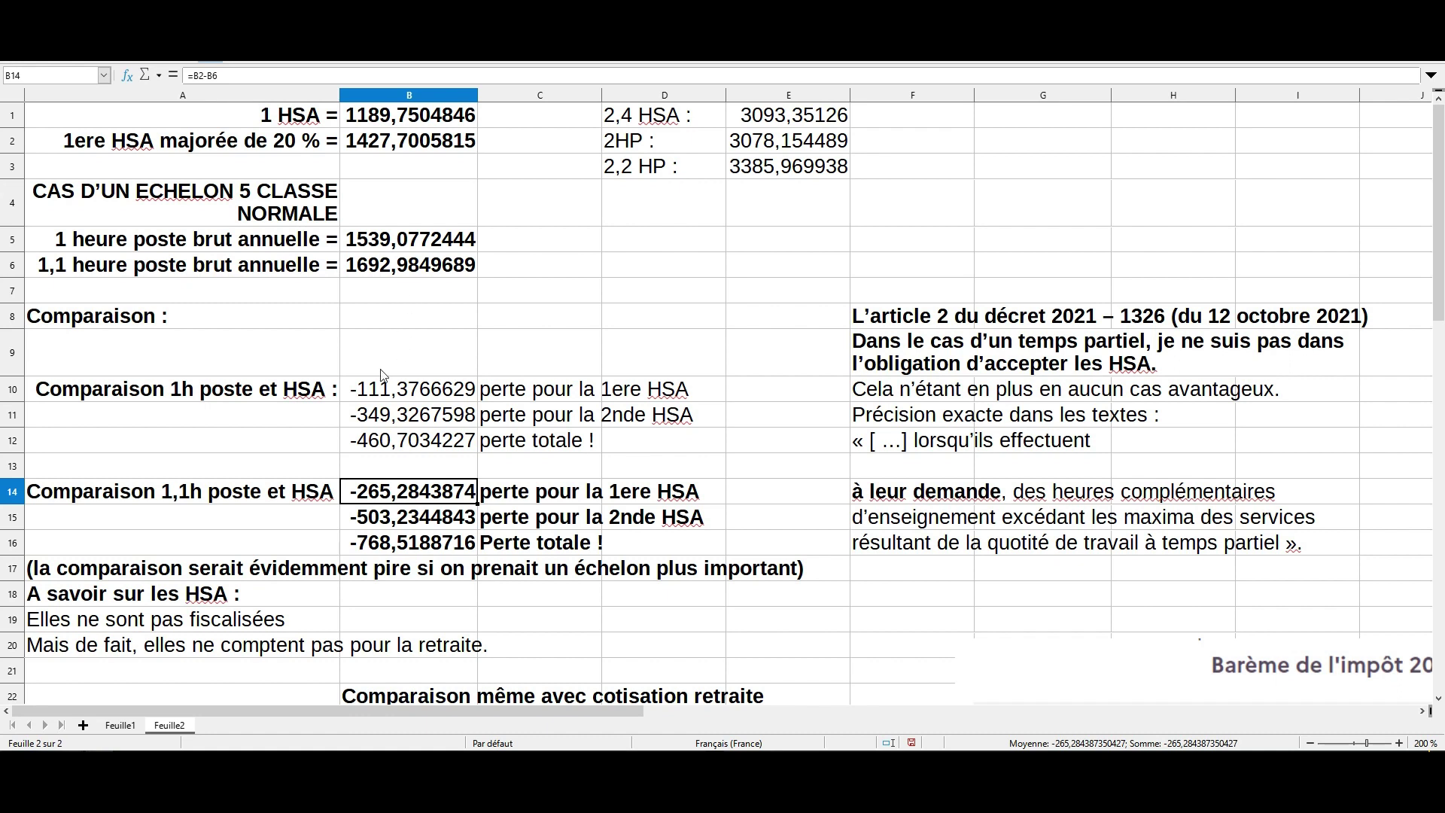
{"action": "left_click_drag", "start_coordinate": [357, 493], "coordinate": [454, 503]}
{"action": "left_click", "coordinate": [395, 546]}
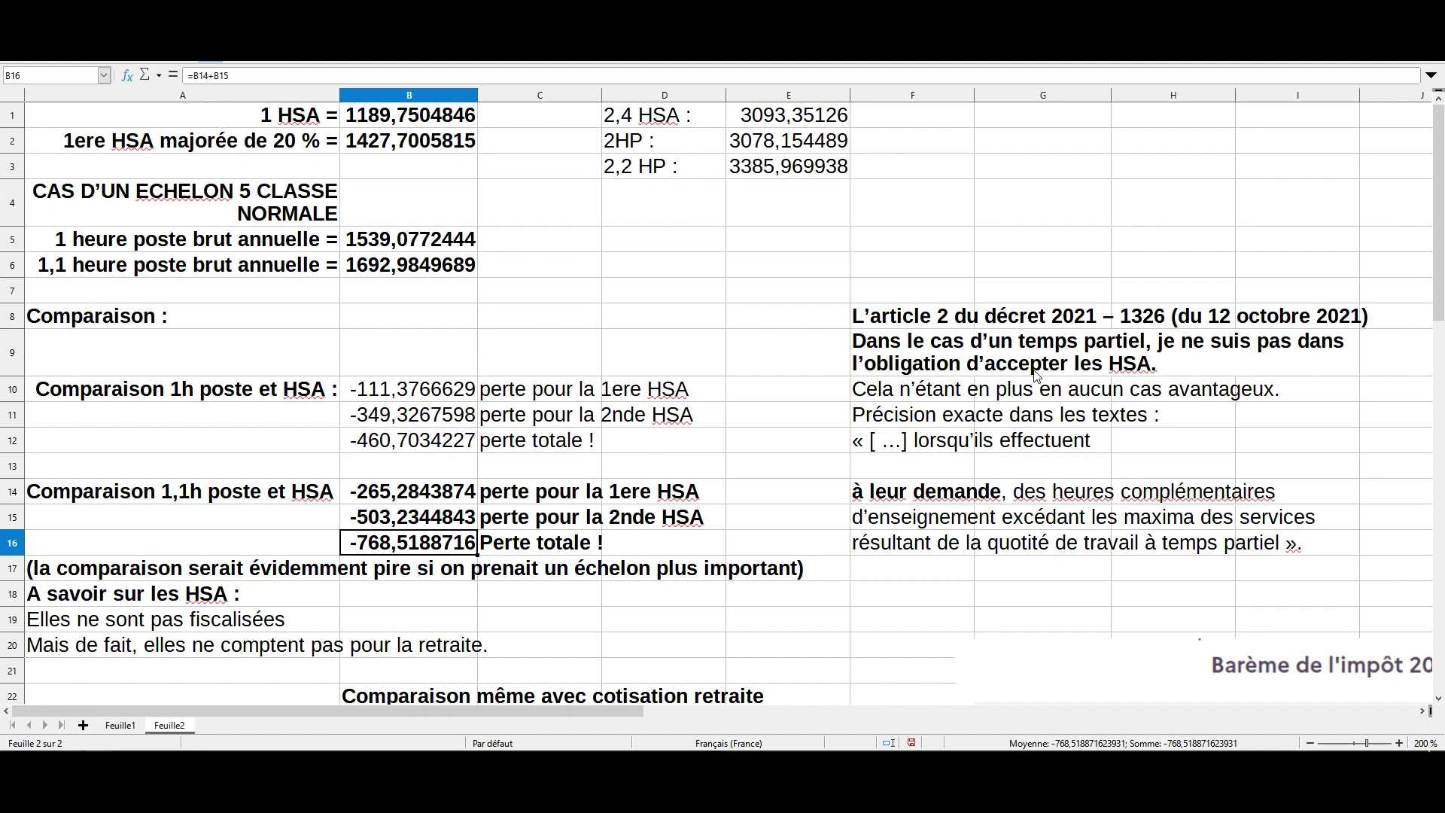
Read the part-time rule in F9 and inspect the formulas for 2,4 HSA, 2HP and 2,2 HP in E1 to E3.
{"action": "left_click", "coordinate": [888, 369]}
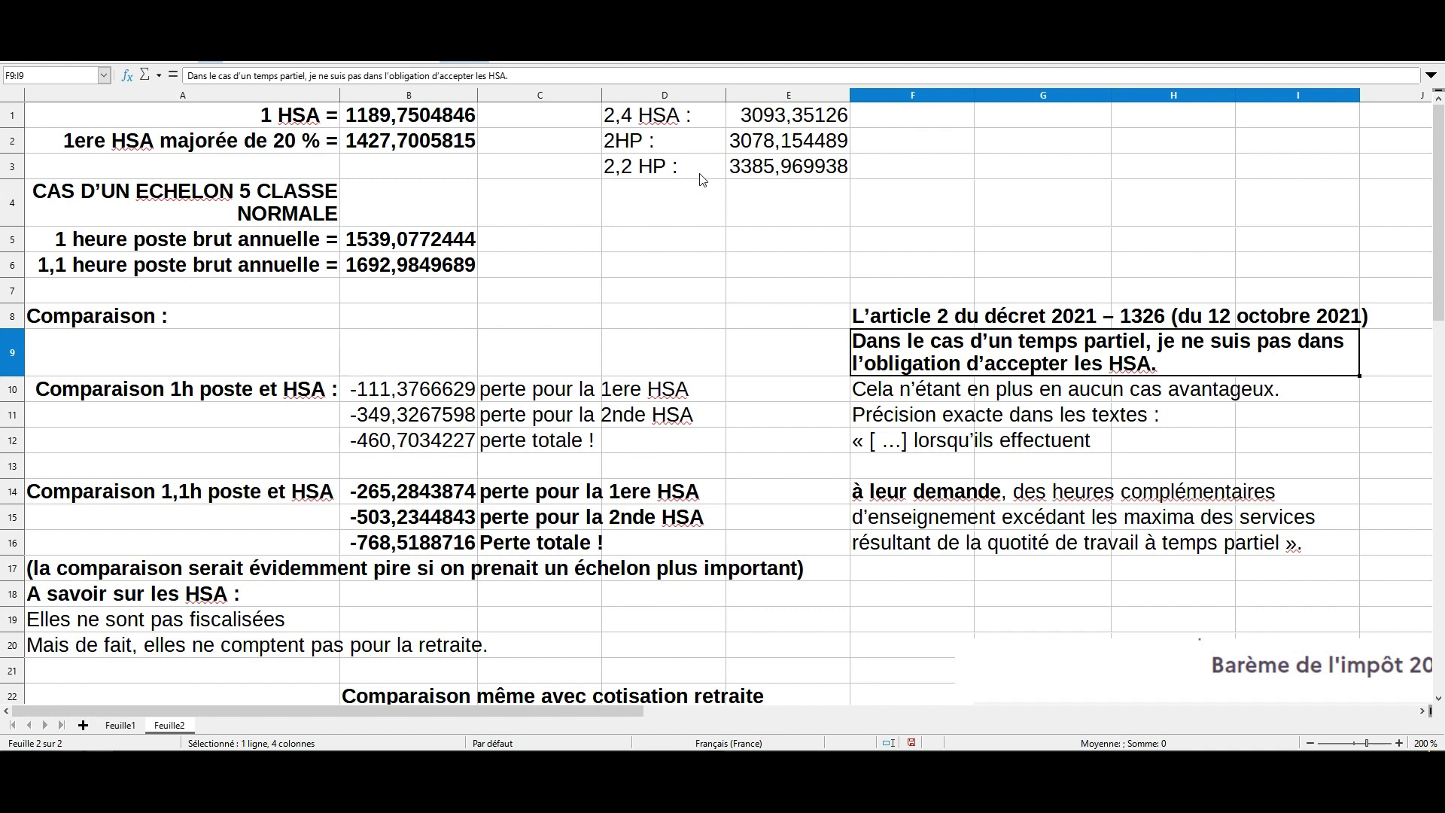
{"action": "left_click", "coordinate": [764, 117]}
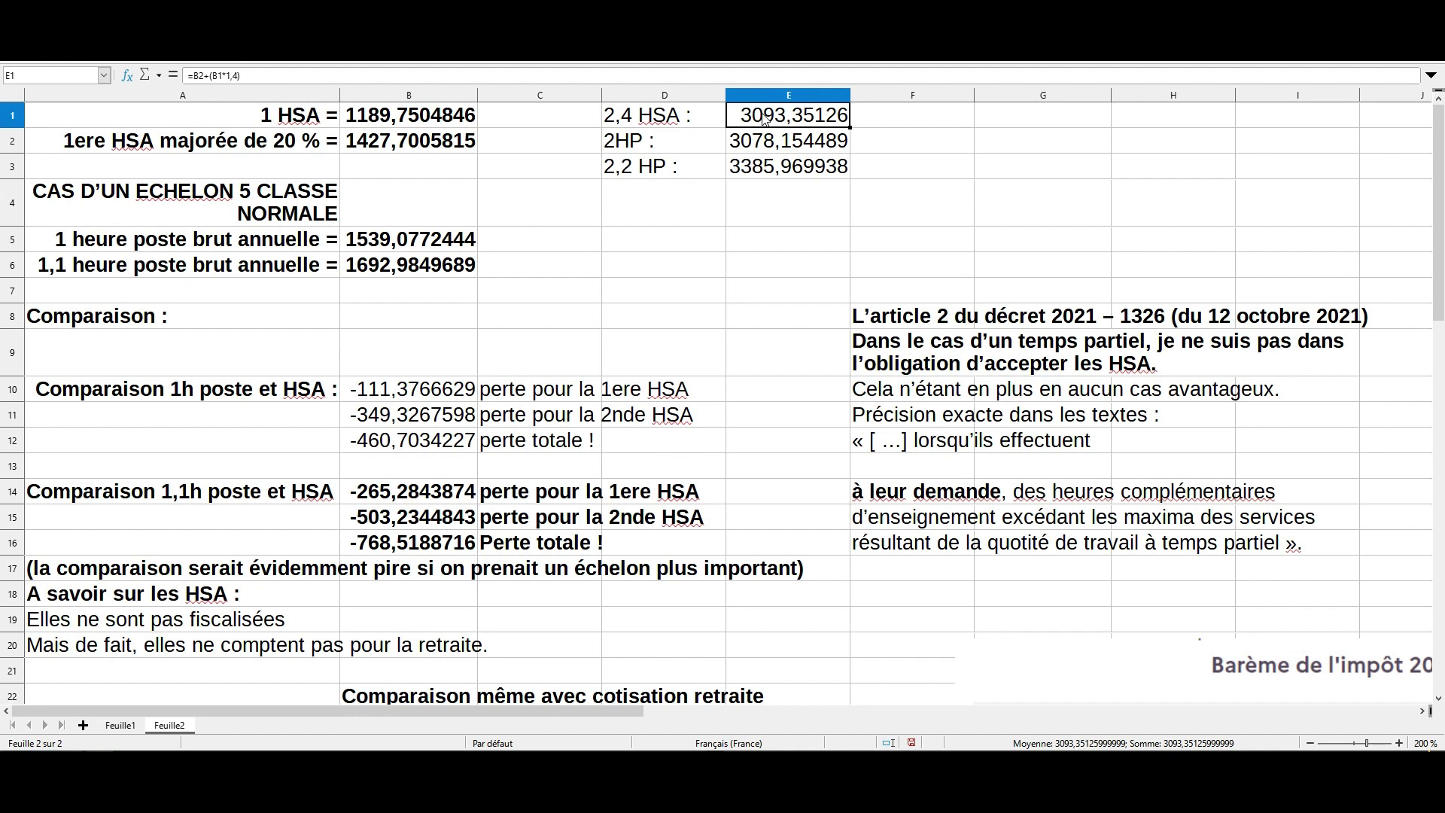
{"action": "left_click", "coordinate": [752, 153]}
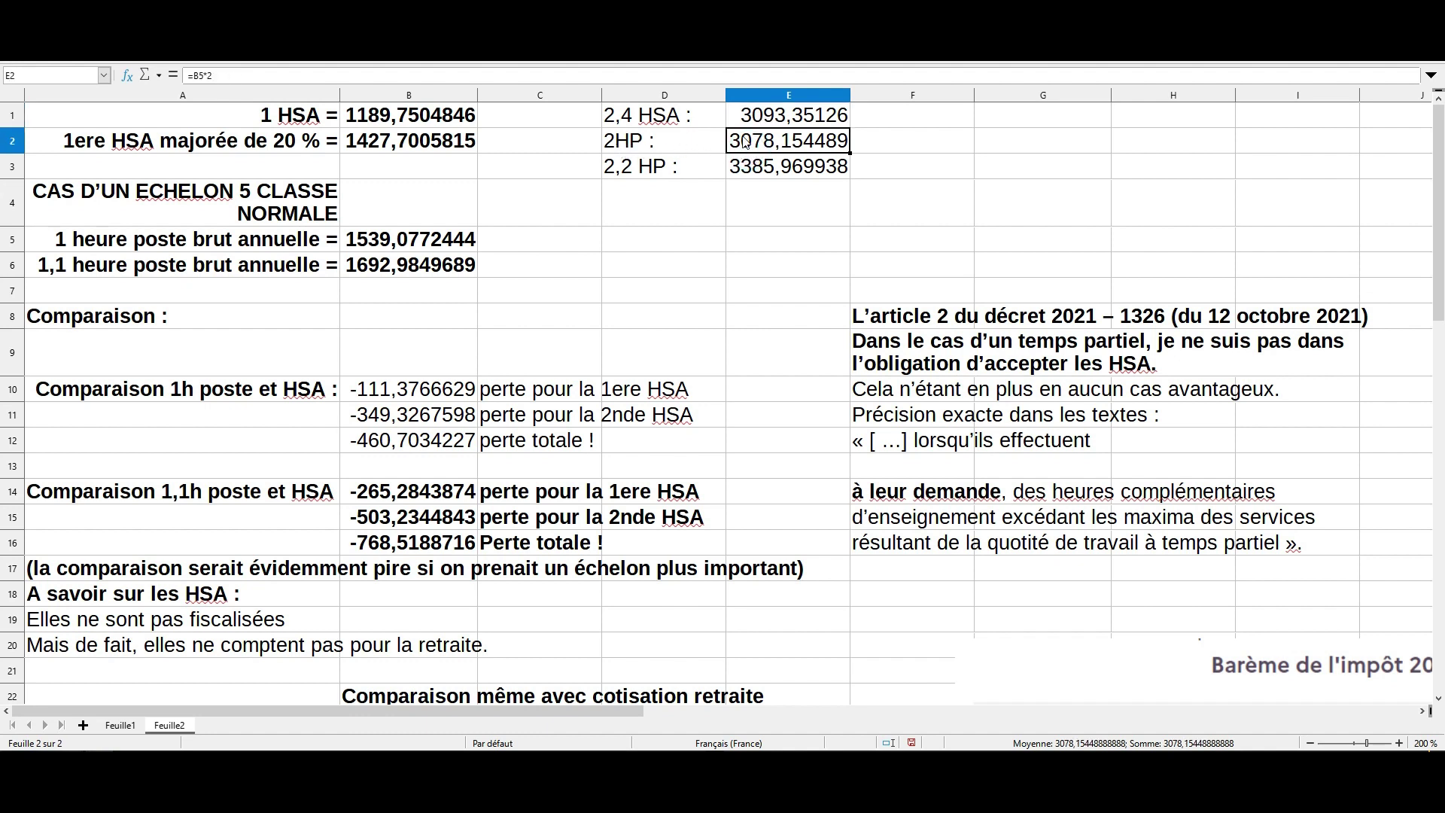
{"action": "left_click", "coordinate": [753, 170]}
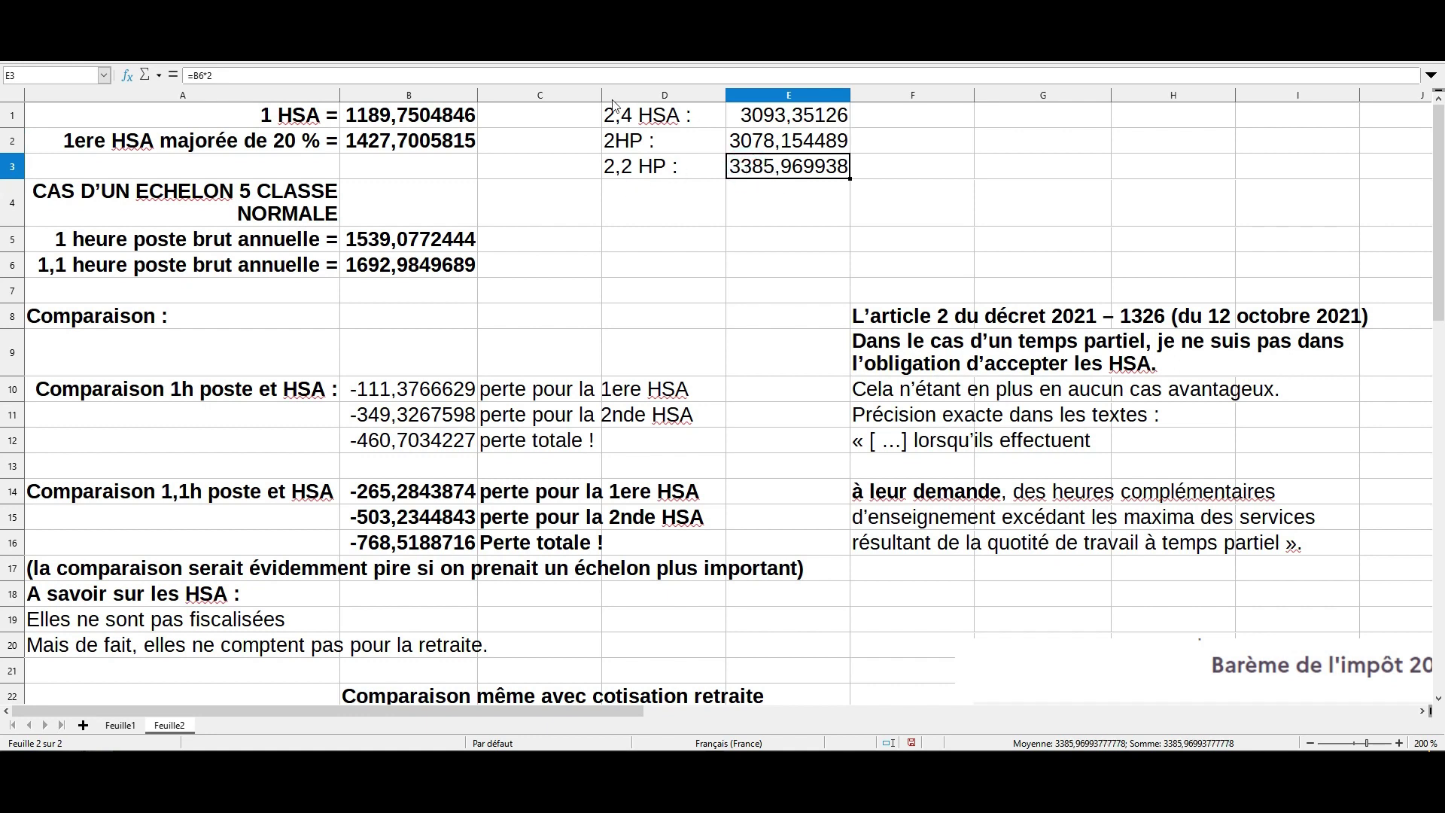
Compare the 2,4 HSA amount in E1 with the 2HP and 2,2 HP amounts in E2 and E3, including their labels.
{"action": "left_click", "coordinate": [764, 120]}
{"action": "left_click", "coordinate": [762, 161]}
{"action": "left_click", "coordinate": [761, 113]}
{"action": "left_click", "coordinate": [762, 161]}
{"action": "left_click", "coordinate": [760, 110]}
{"action": "left_click", "coordinate": [762, 161]}
{"action": "left_click", "coordinate": [745, 141]}
{"action": "left_click", "coordinate": [755, 120]}
{"action": "left_click", "coordinate": [759, 147]}
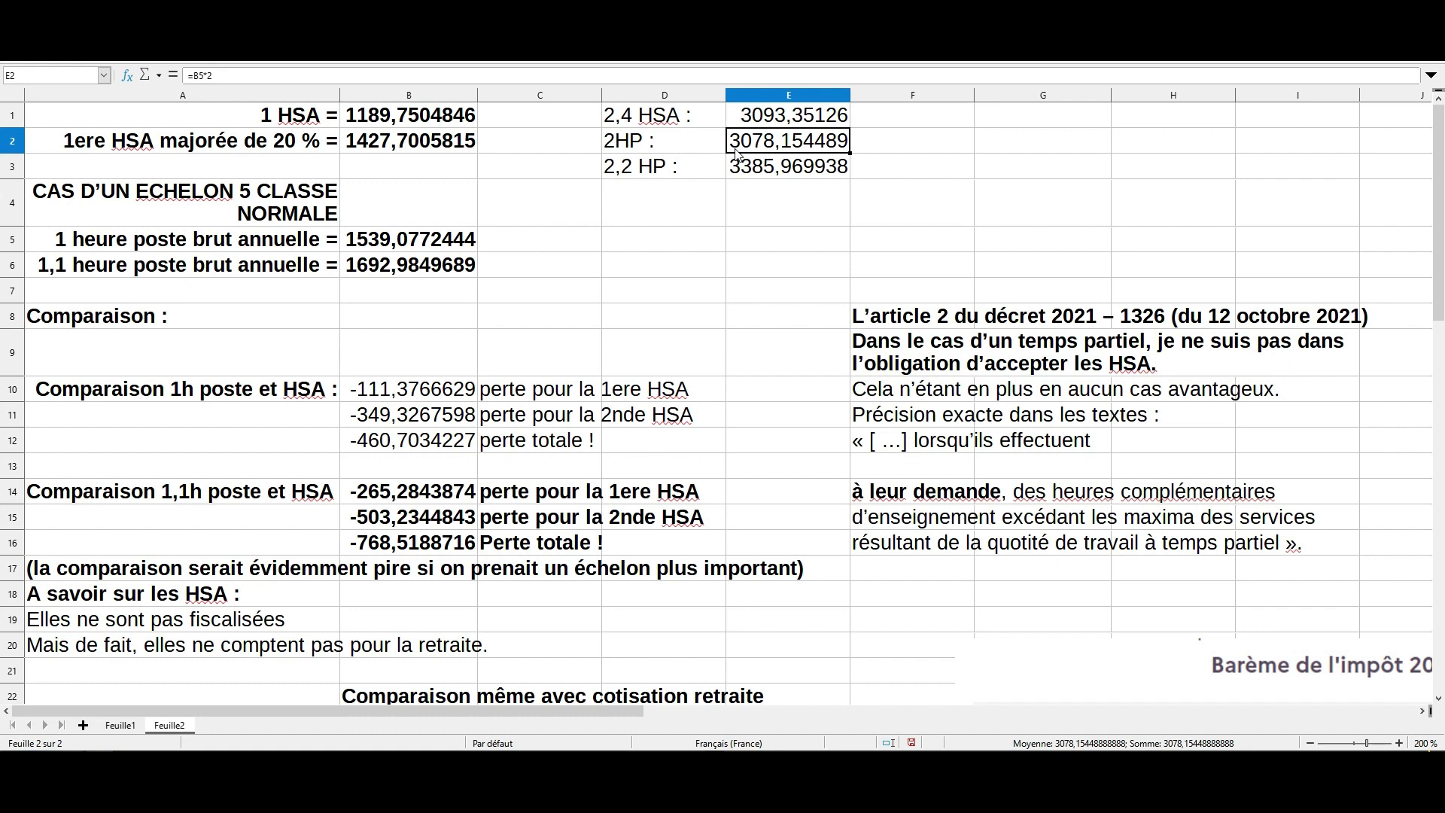
{"action": "left_click", "coordinate": [634, 140]}
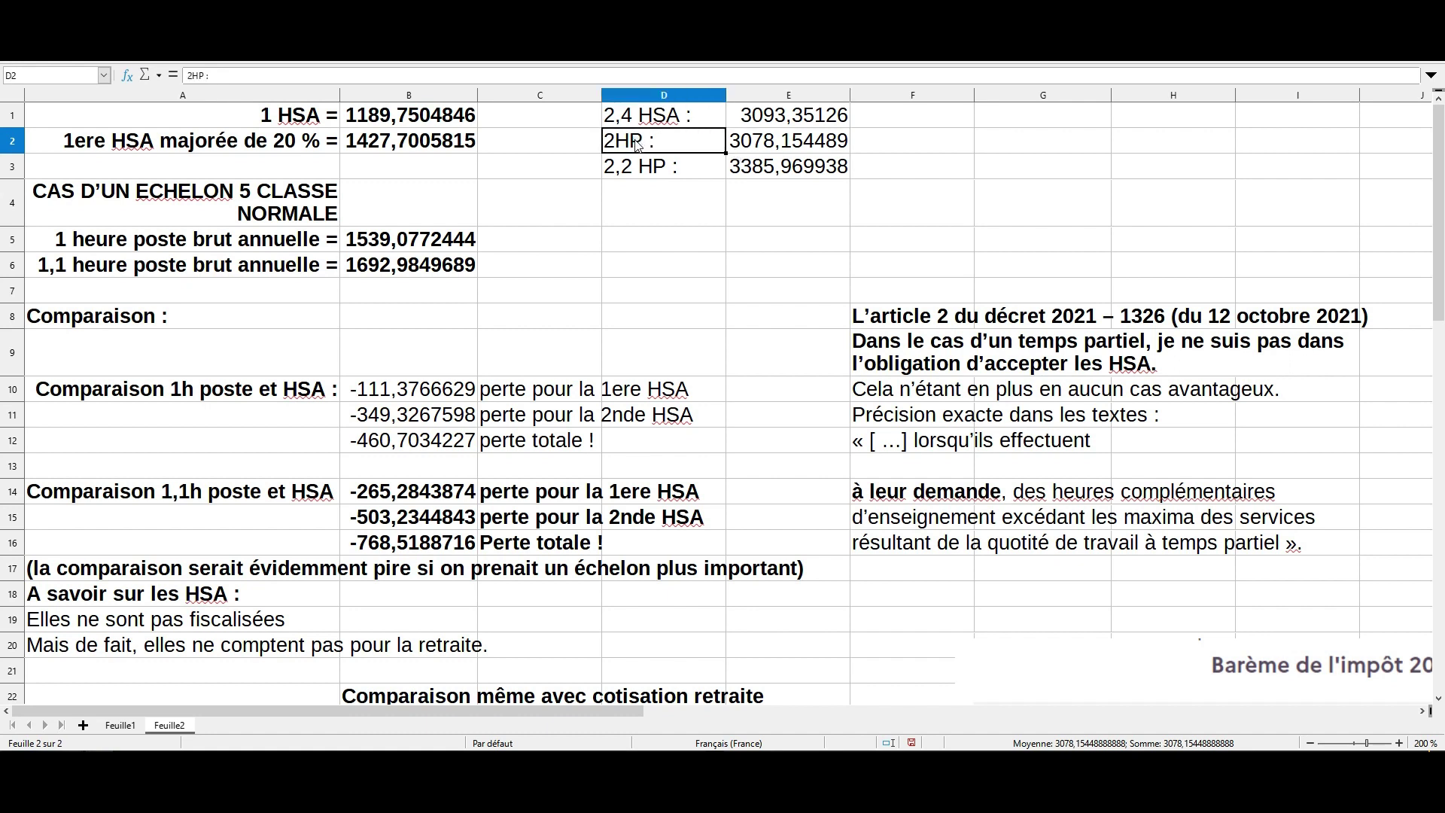
{"action": "left_click", "coordinate": [648, 121]}
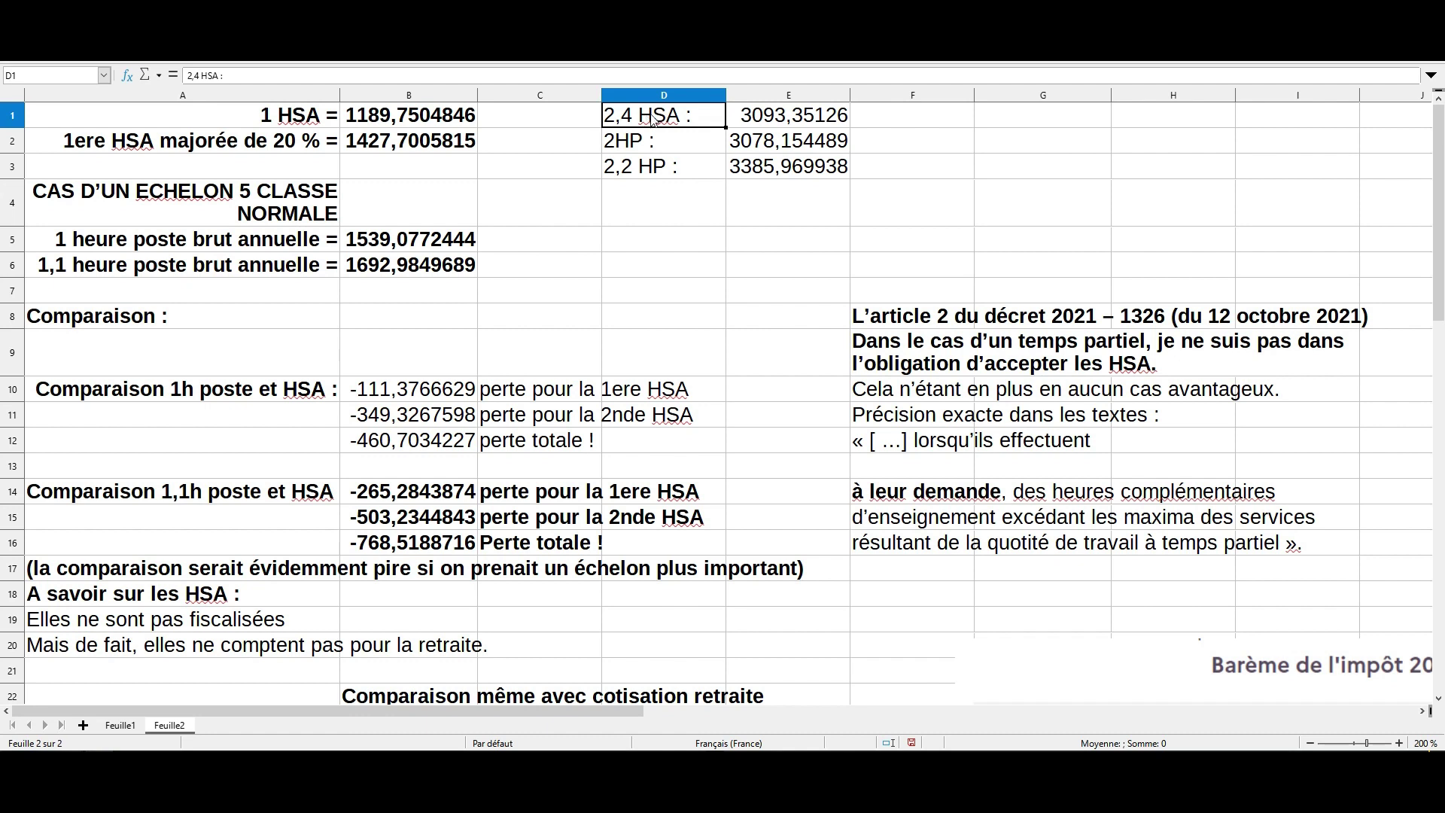
Read the exact wording of the decree on part-time teachers' complementary hours, starting from F11 and F12.
{"action": "left_click", "coordinate": [962, 411]}
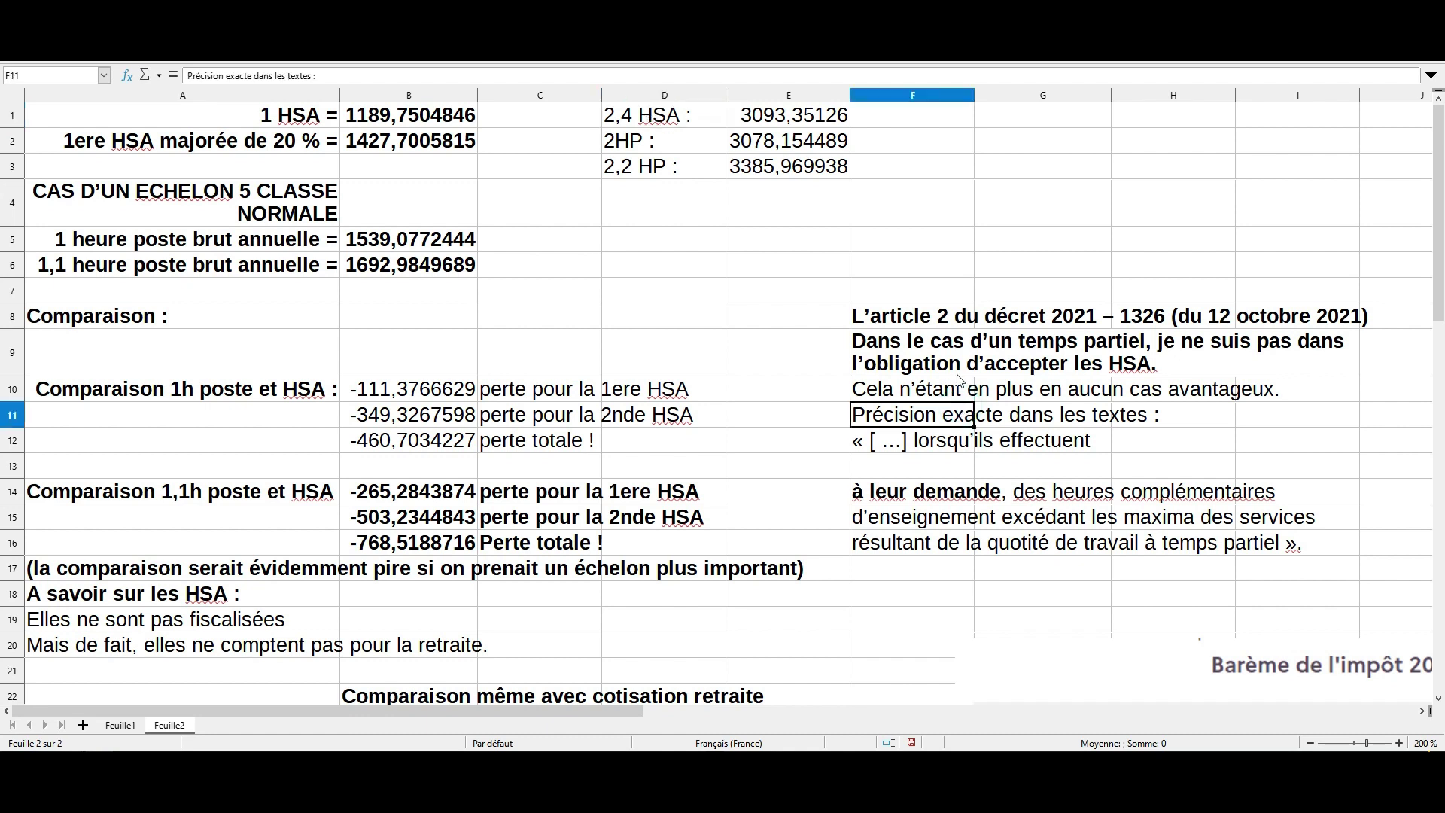
{"action": "left_click", "coordinate": [967, 440]}
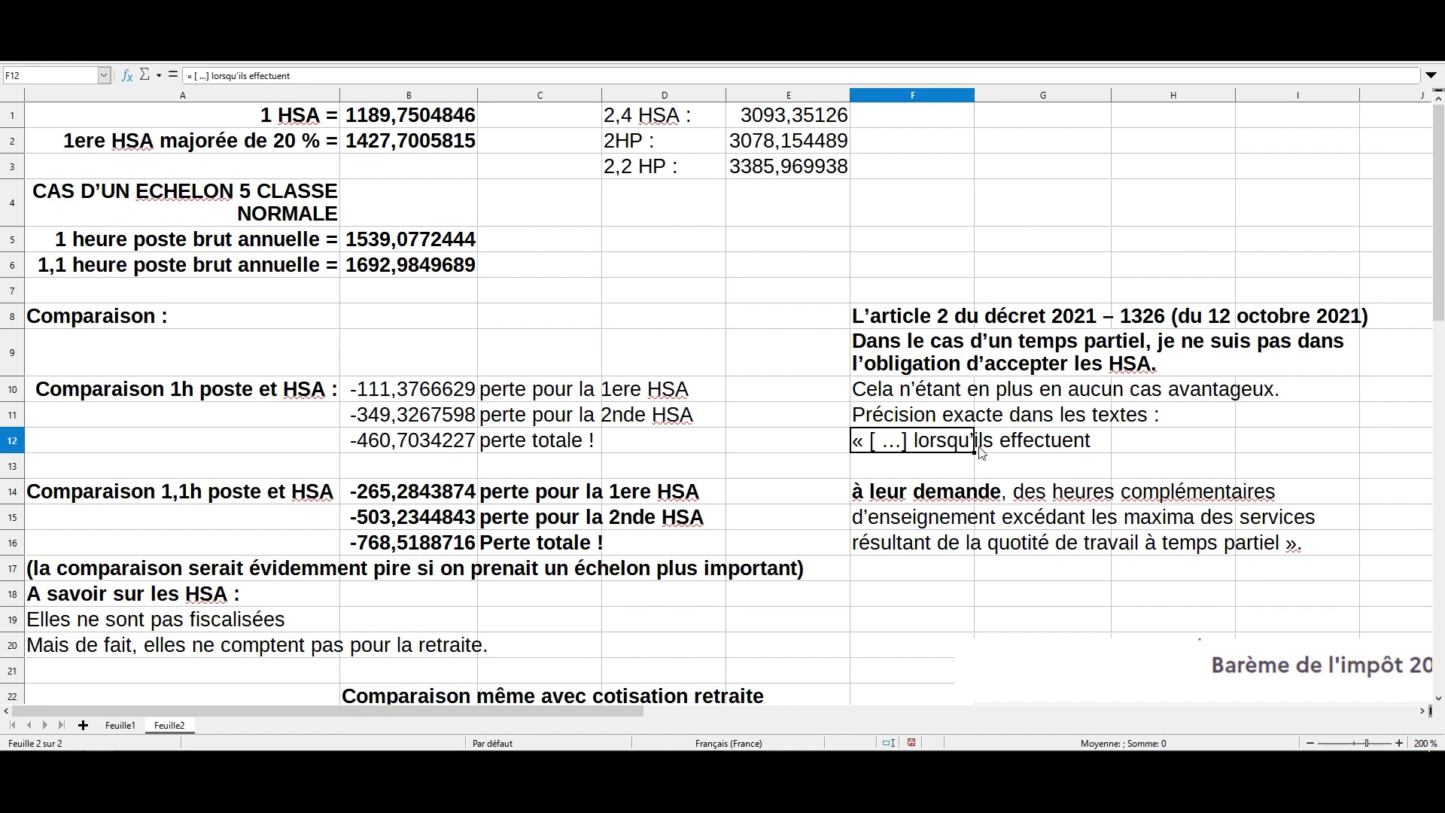
Review the annual heure poste value in B5 and the notes on HSA taxation and retirement in A19 and A20.
{"action": "left_click_drag", "start_coordinate": [1437, 141], "coordinate": [1439, 154]}
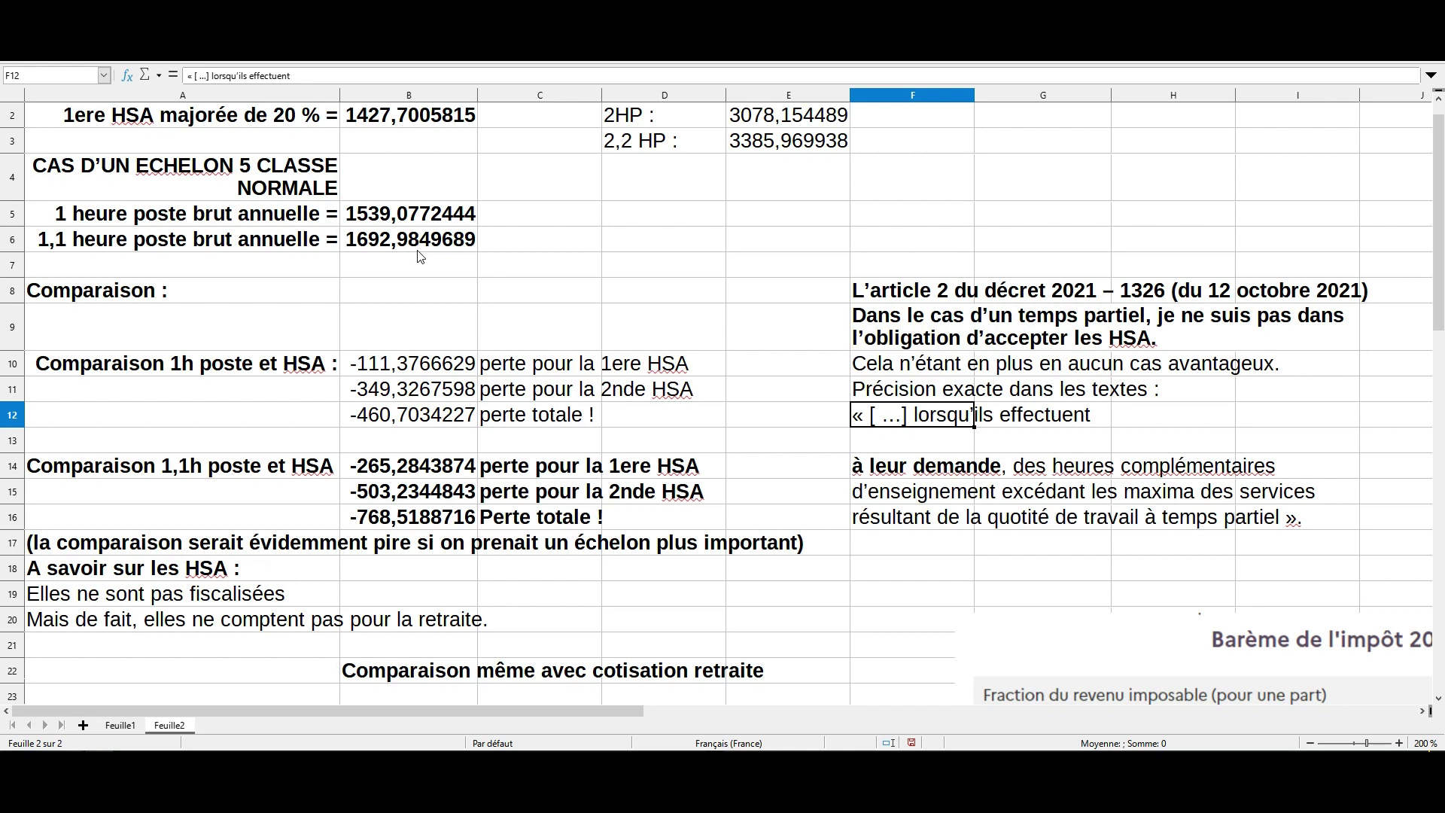
{"action": "left_click", "coordinate": [390, 224]}
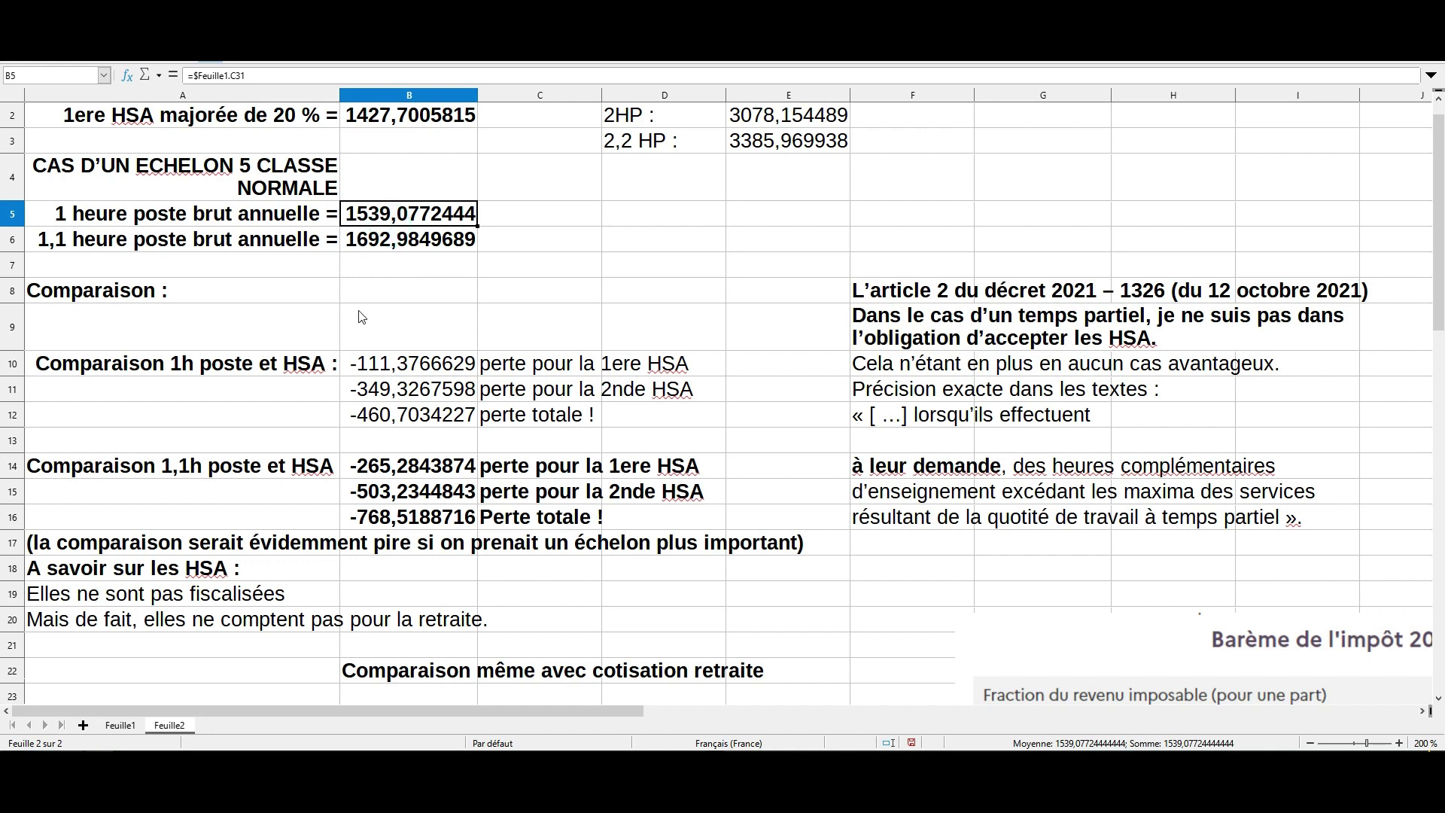
{"action": "left_click", "coordinate": [191, 595]}
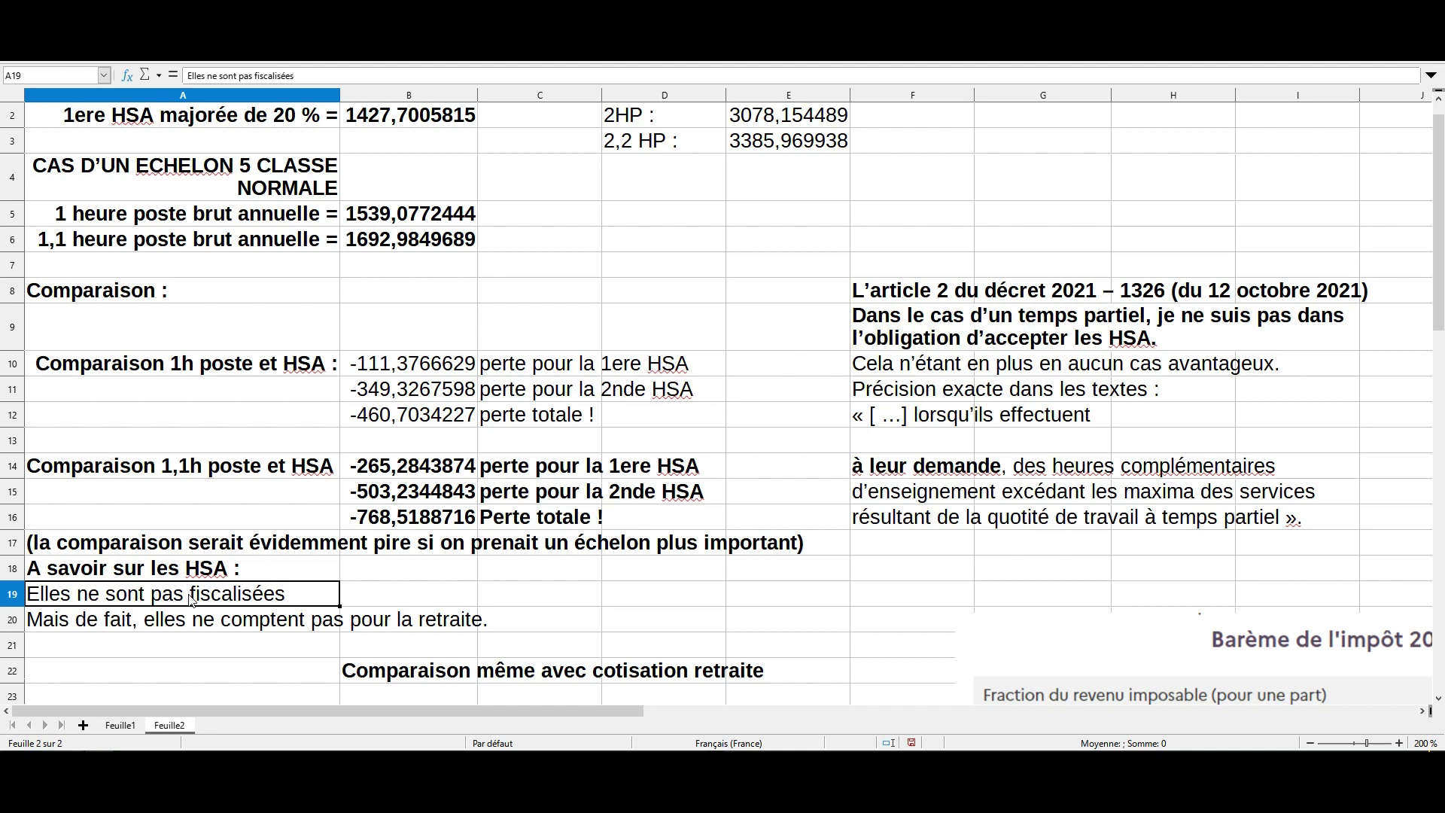
{"action": "left_click", "coordinate": [406, 325]}
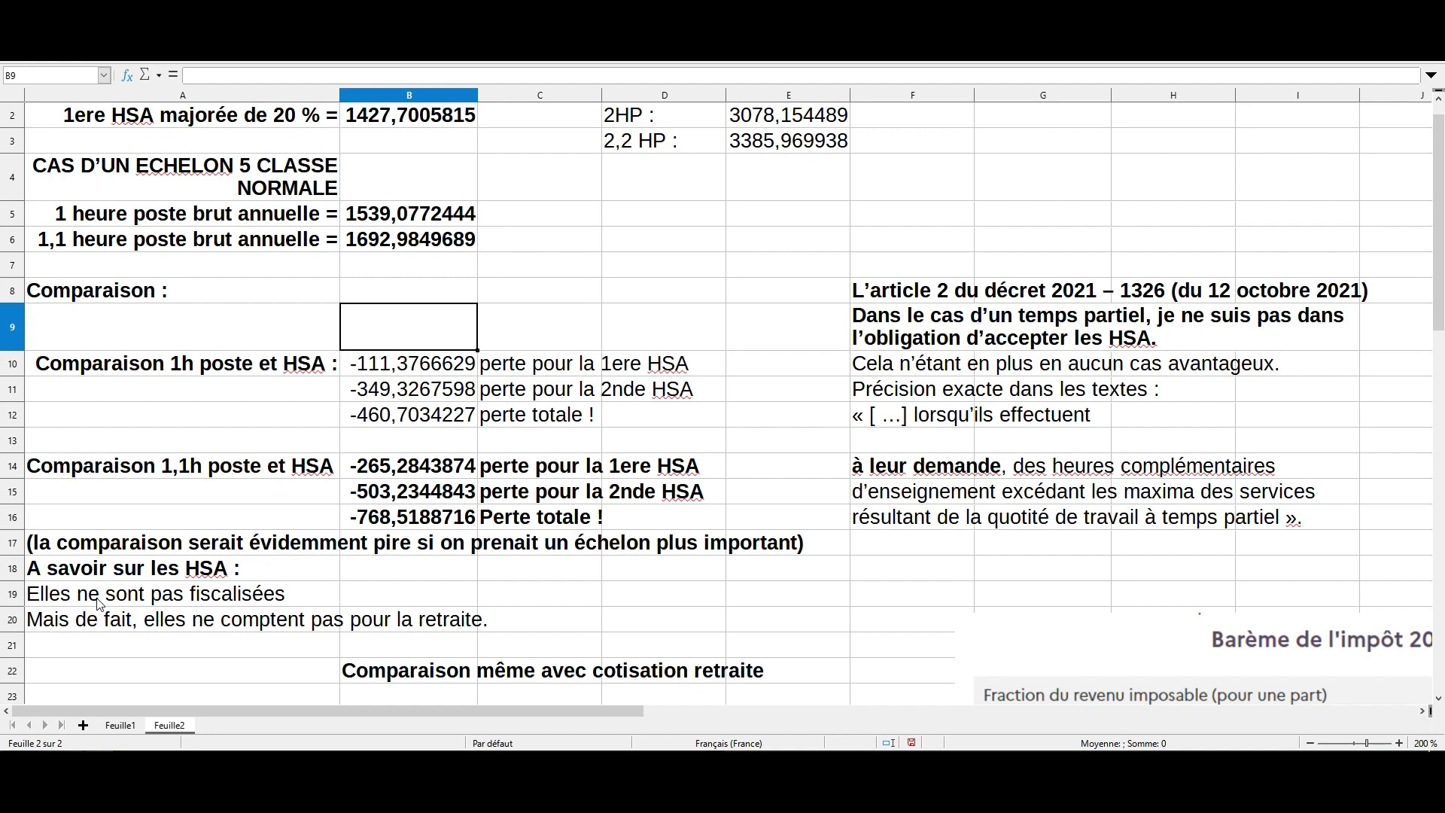
{"action": "left_click", "coordinate": [217, 631]}
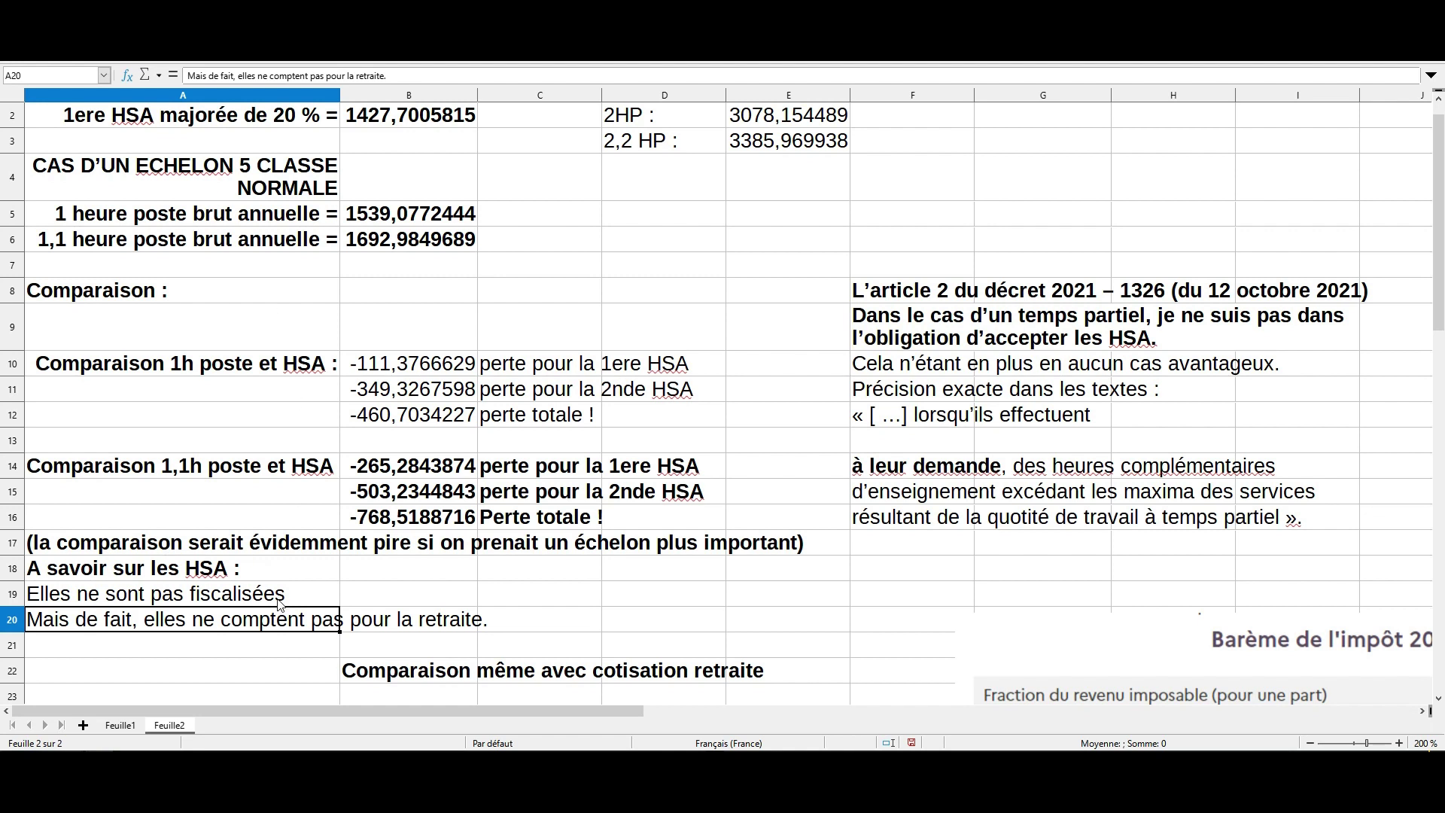
{"action": "left_click", "coordinate": [277, 560]}
{"action": "left_click", "coordinate": [374, 592]}
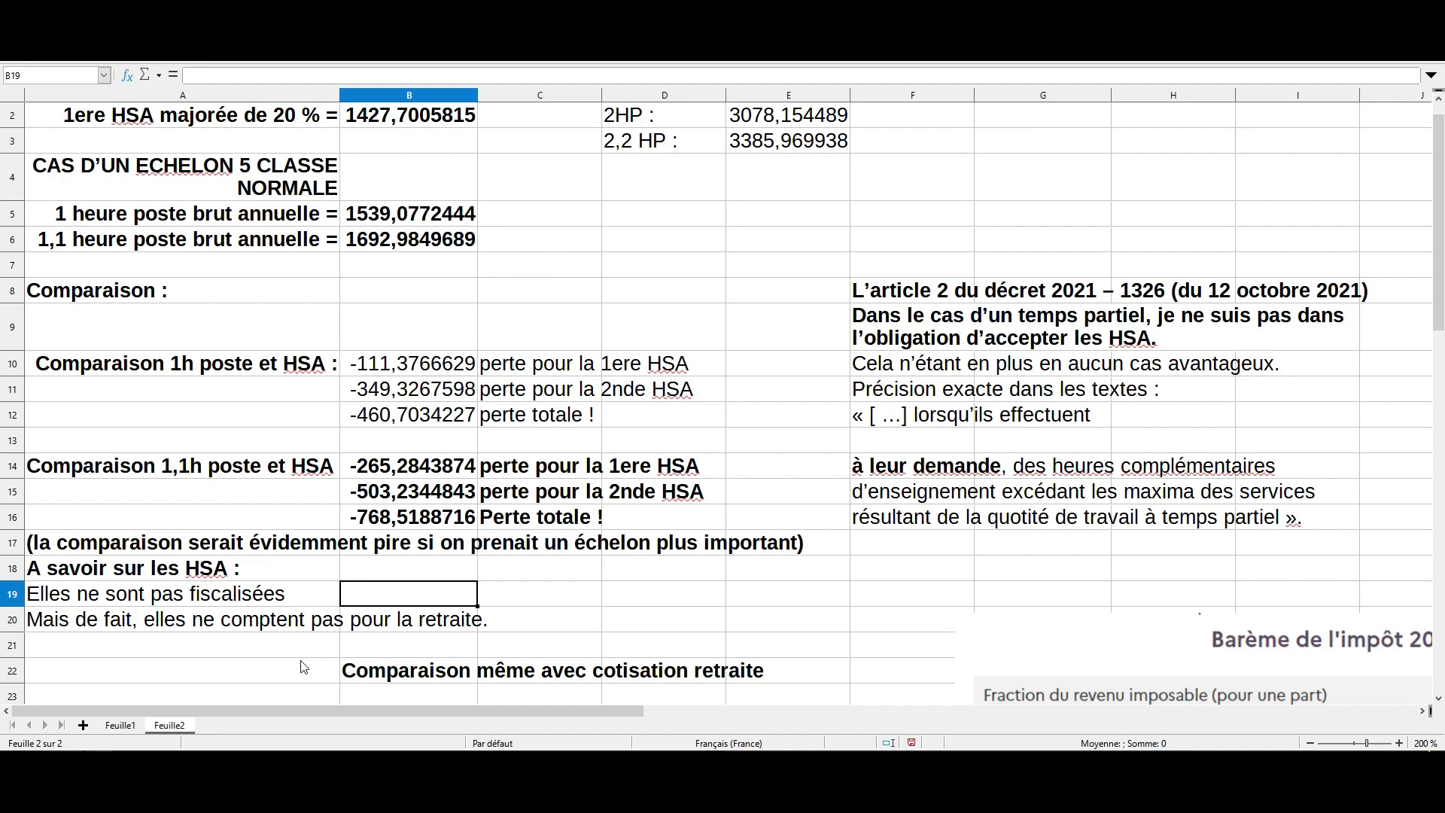
Bring the full 2023 income tax scale beside the retirement contribution comparison into view, including its tax rate column.
{"action": "left_click_drag", "start_coordinate": [1437, 222], "coordinate": [1438, 342]}
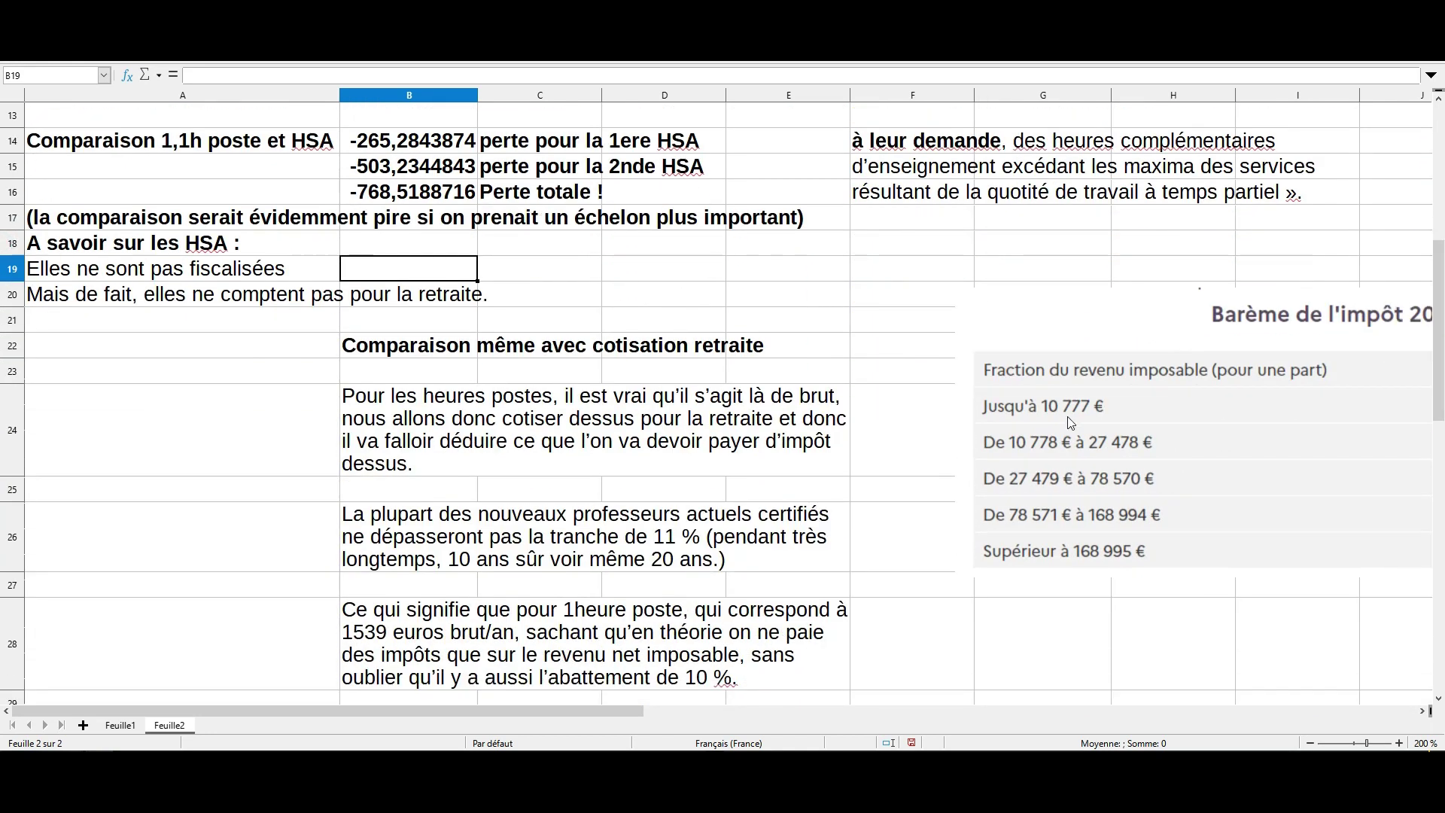
{"action": "left_click", "coordinate": [604, 719]}
{"action": "left_click_drag", "start_coordinate": [636, 710], "coordinate": [753, 711]}
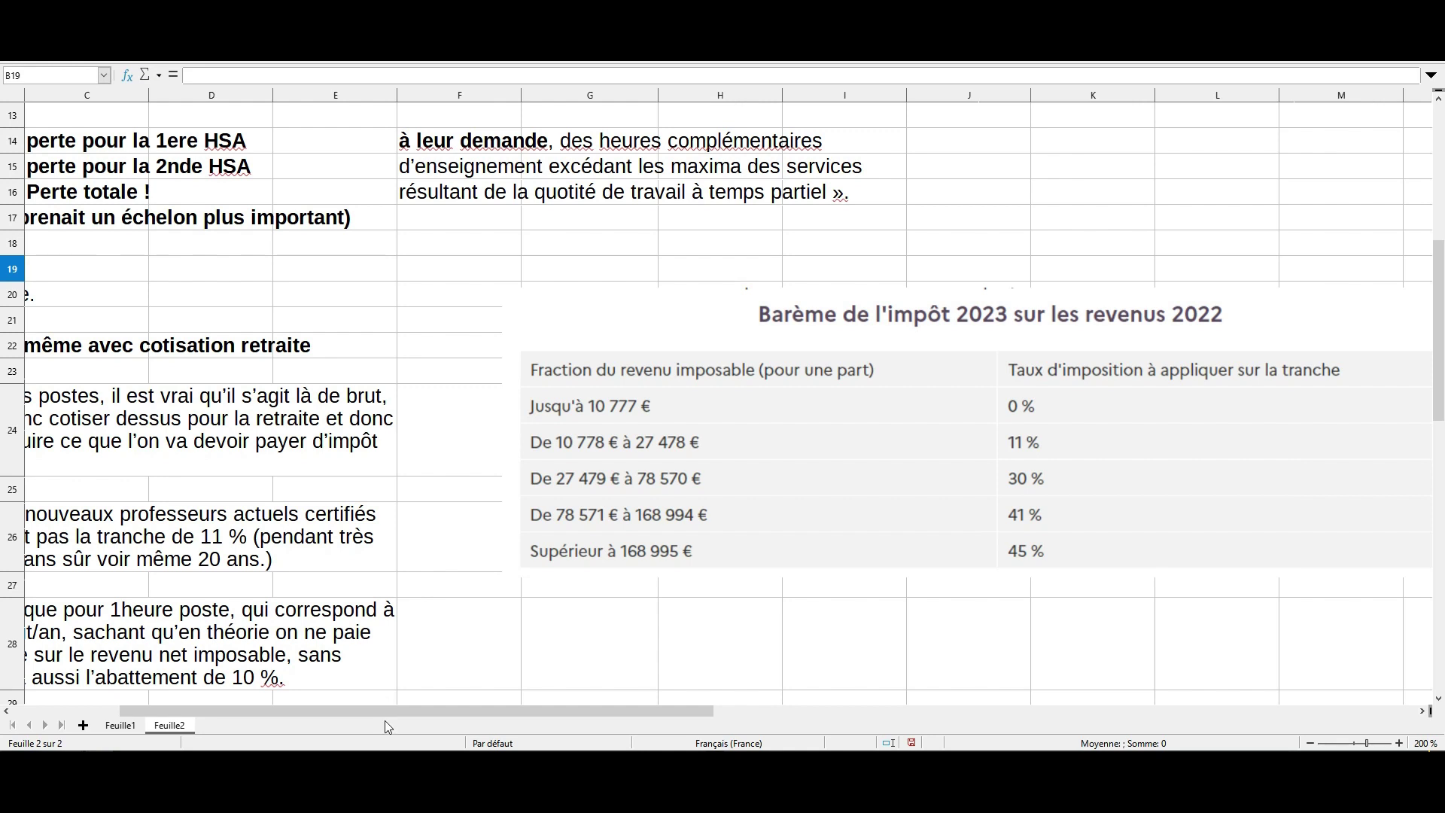
Read the notes in B24, B26 and B28 on retirement contributions and the 11 % tax bracket beside the tax scale.
{"action": "scroll", "coordinate": [342, 706], "scroll_direction": "left", "scroll_amount": 1}
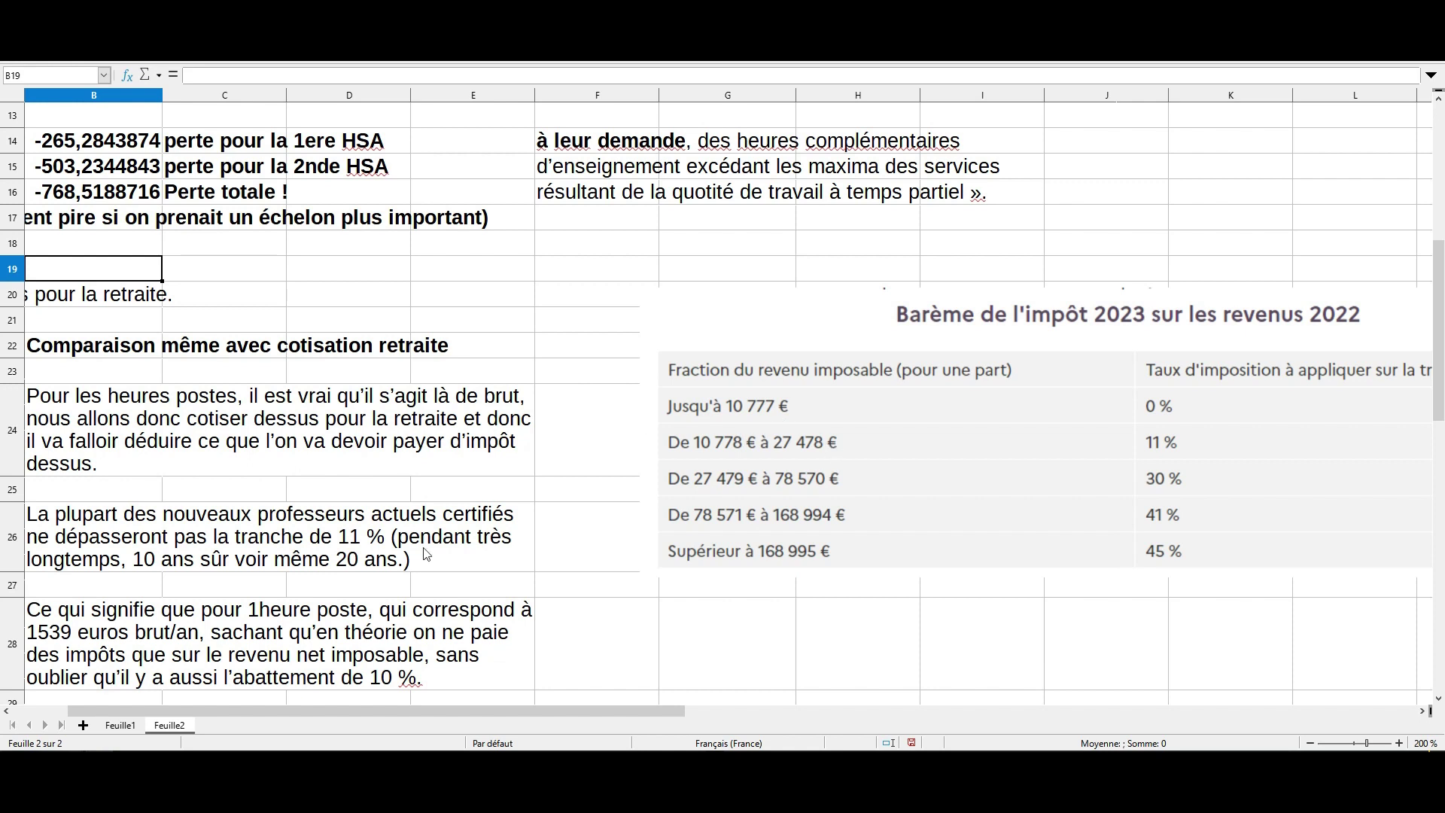
{"action": "left_click_drag", "start_coordinate": [242, 706], "coordinate": [124, 693]}
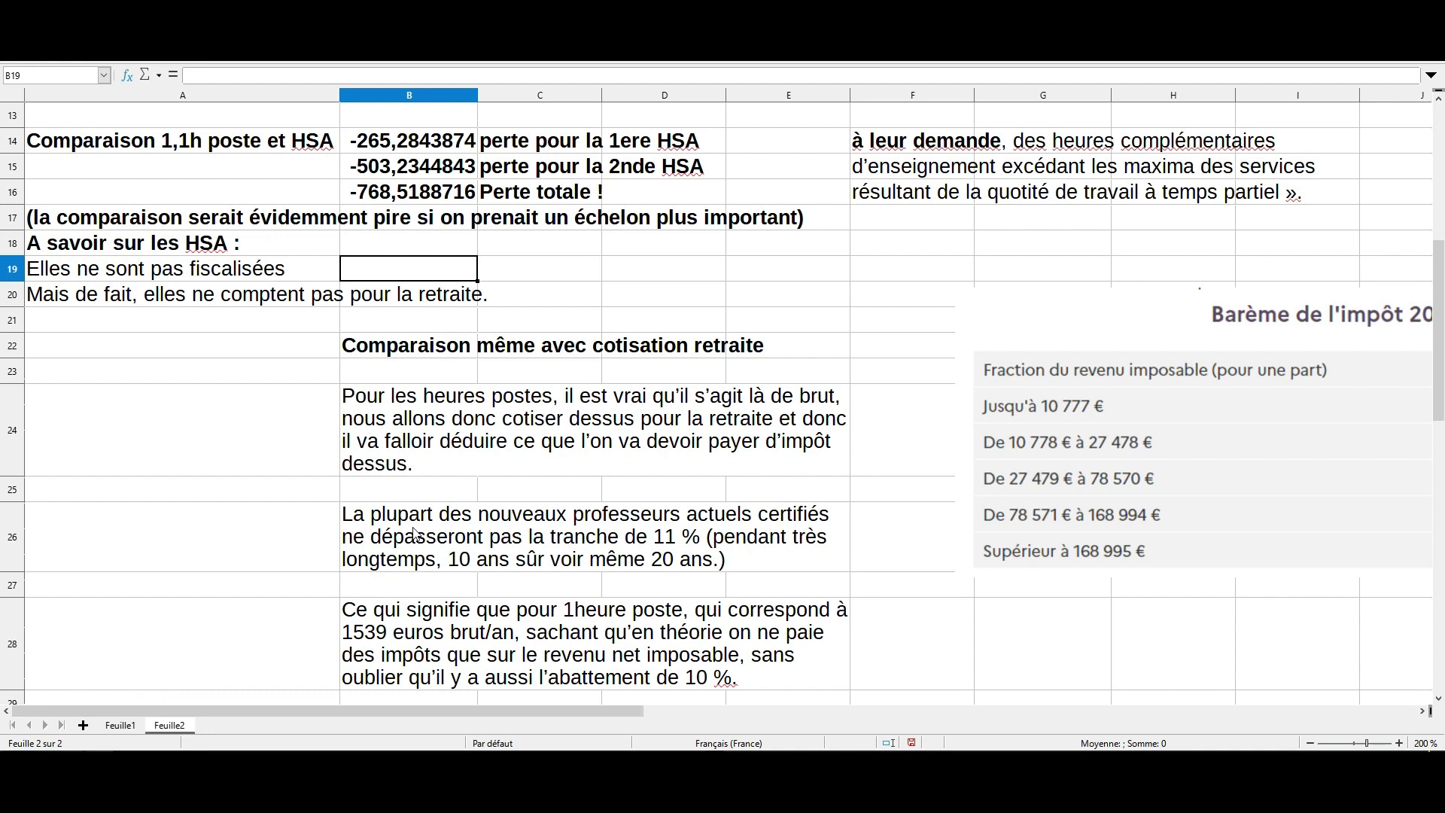
{"action": "mouse_move", "coordinate": [1441, 331]}
{"action": "left_mouse_down"}
{"action": "mouse_move", "coordinate": [1423, 538]}
{"action": "mouse_move", "coordinate": [1412, 328]}
{"action": "left_mouse_up"}
On Feuille1, review the annual gross value of 1hp in C31 and the 18hp annual gross salary formula in C34.
{"action": "left_click", "coordinate": [123, 724]}
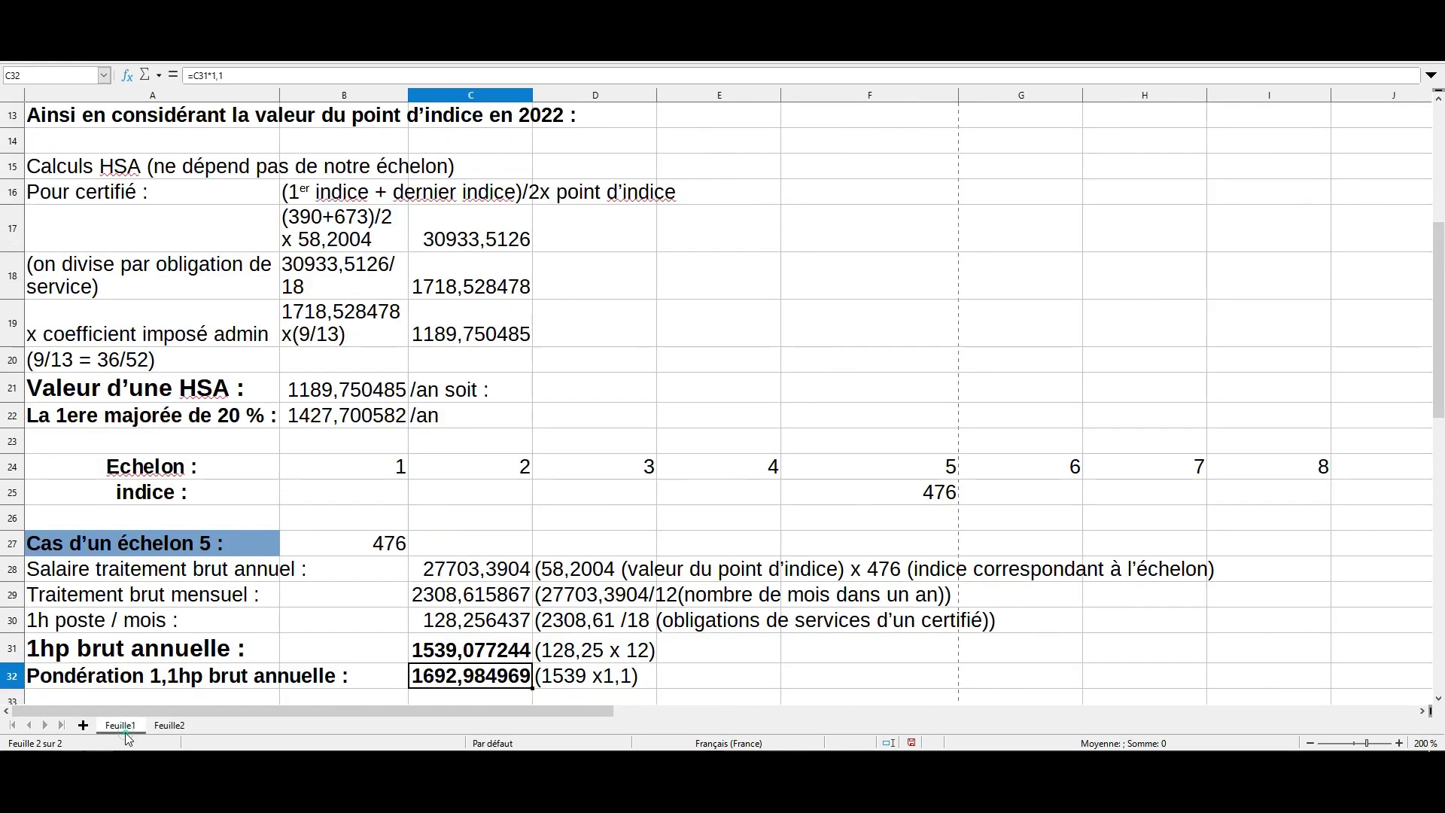
{"action": "left_click_drag", "start_coordinate": [1437, 698], "coordinate": [1438, 696]}
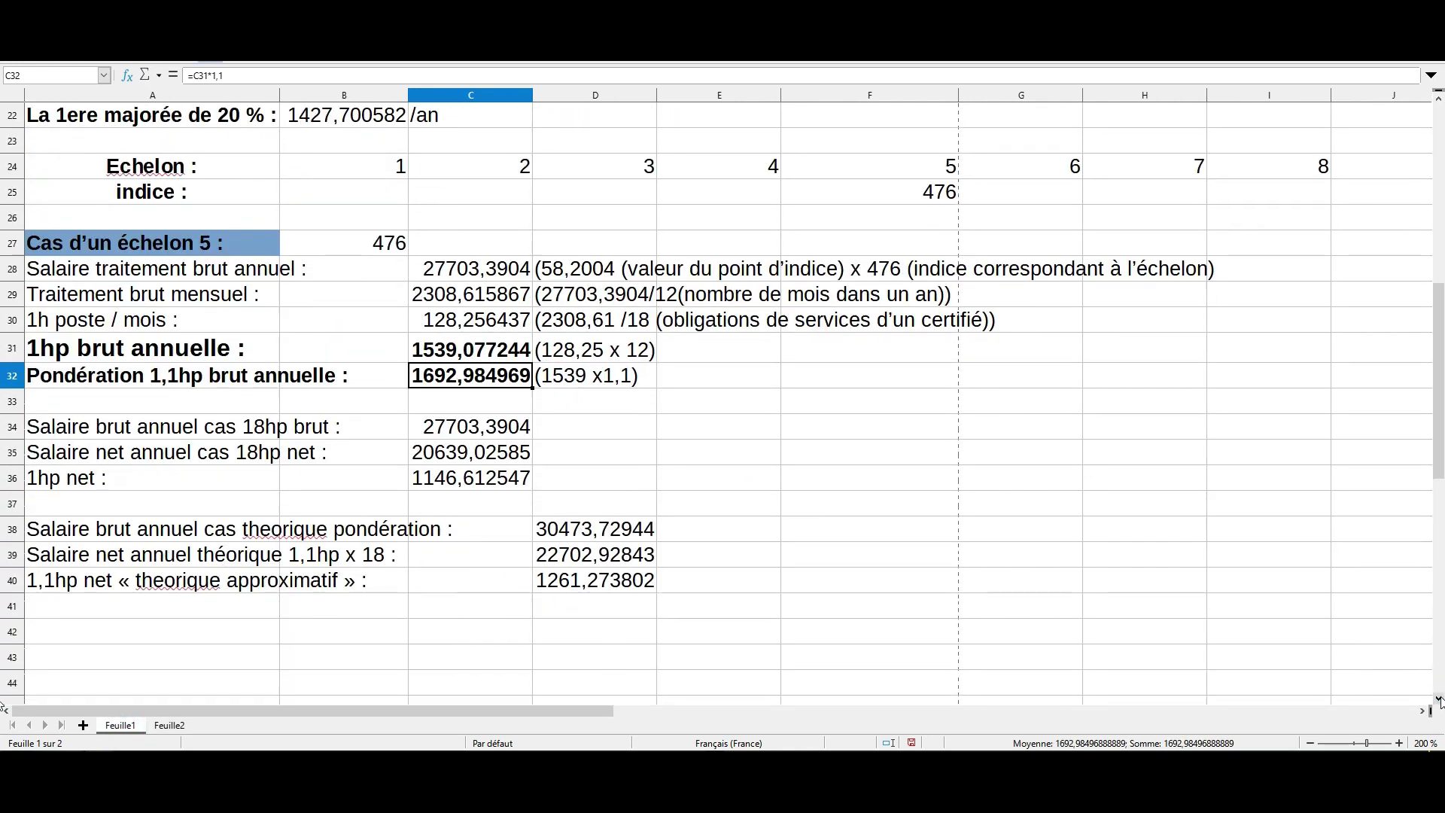
{"action": "left_click", "coordinate": [118, 427]}
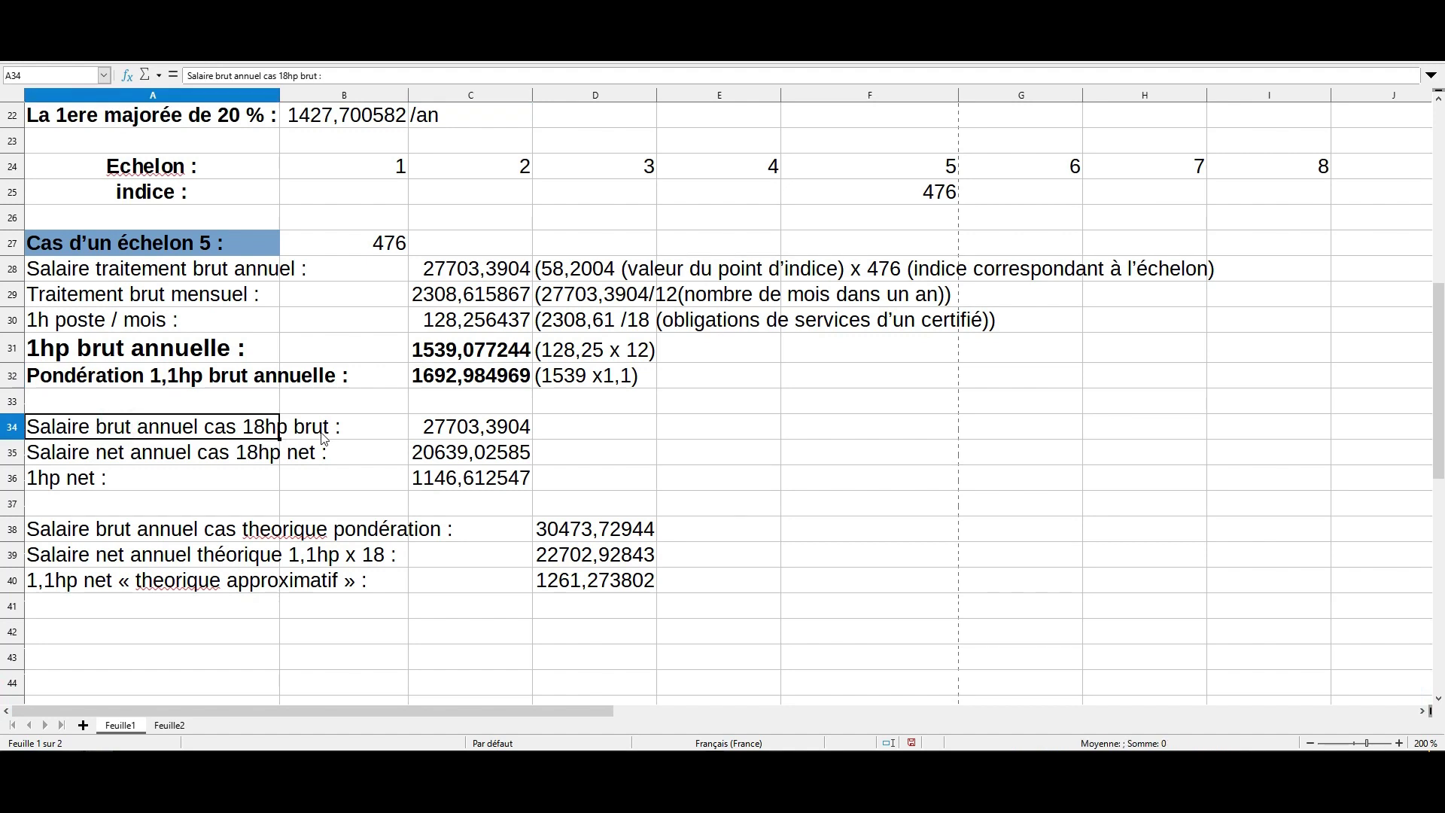
{"action": "left_click", "coordinate": [95, 347]}
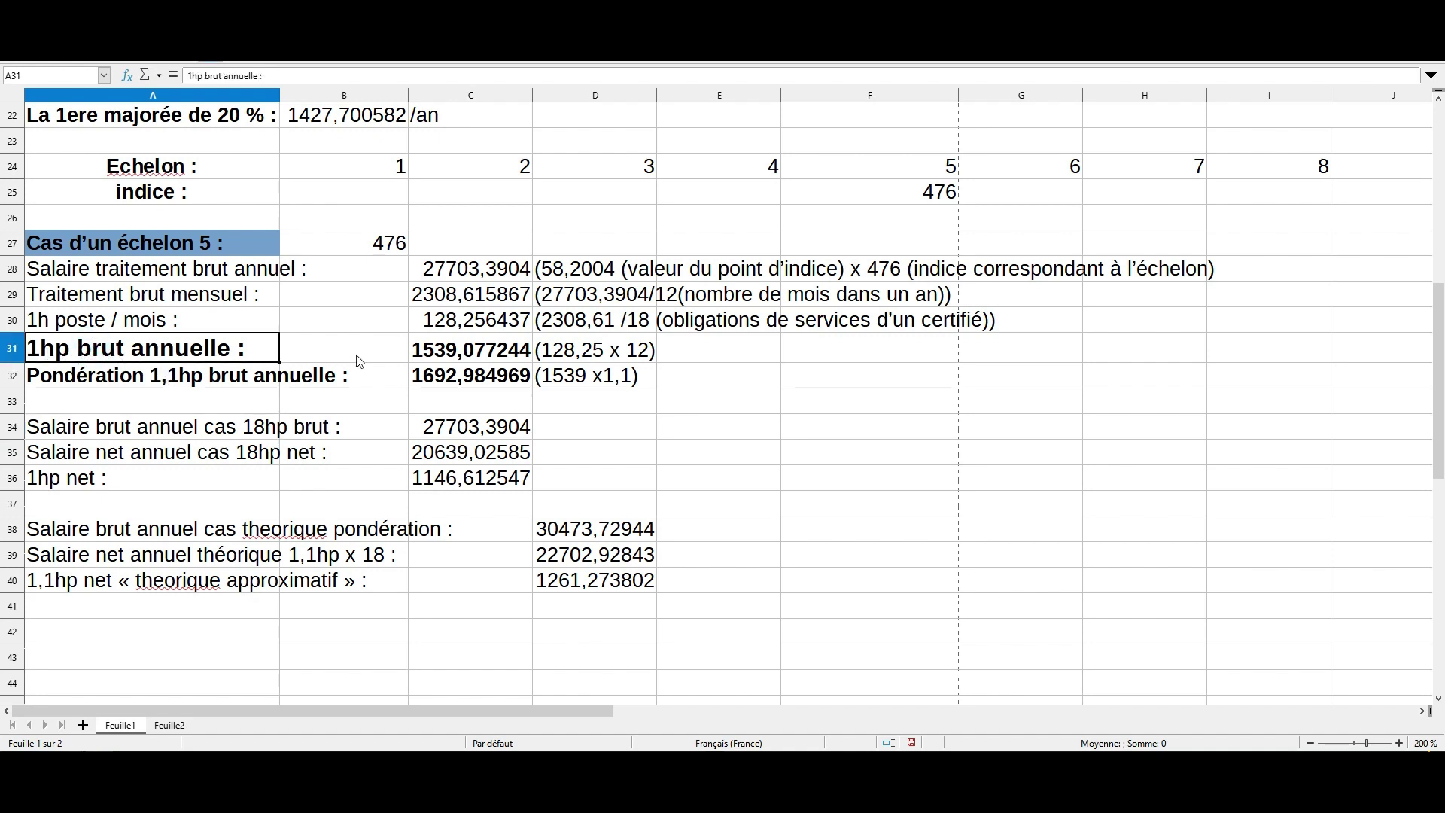
{"action": "left_click", "coordinate": [459, 360]}
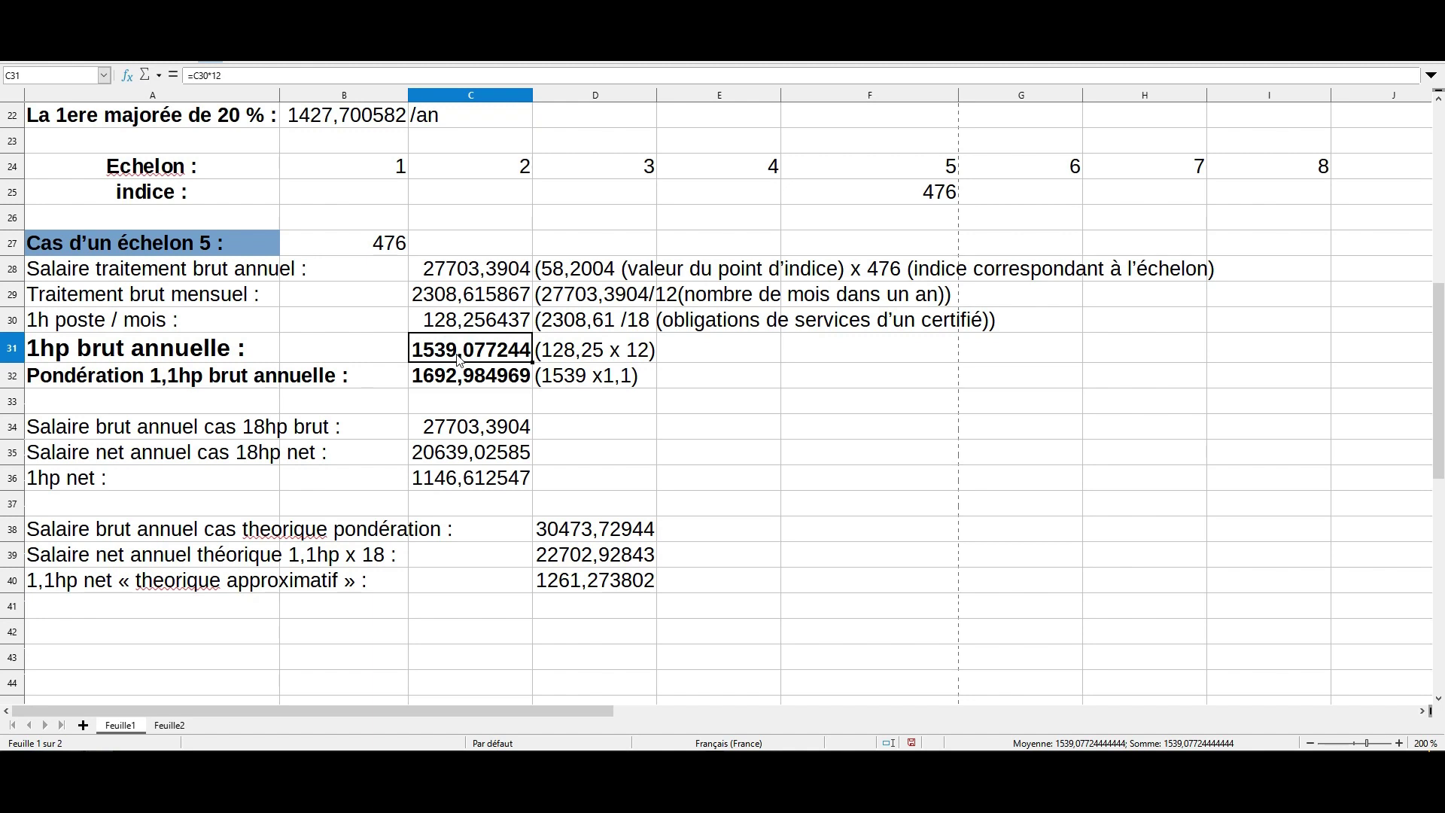
{"action": "left_click", "coordinate": [157, 434]}
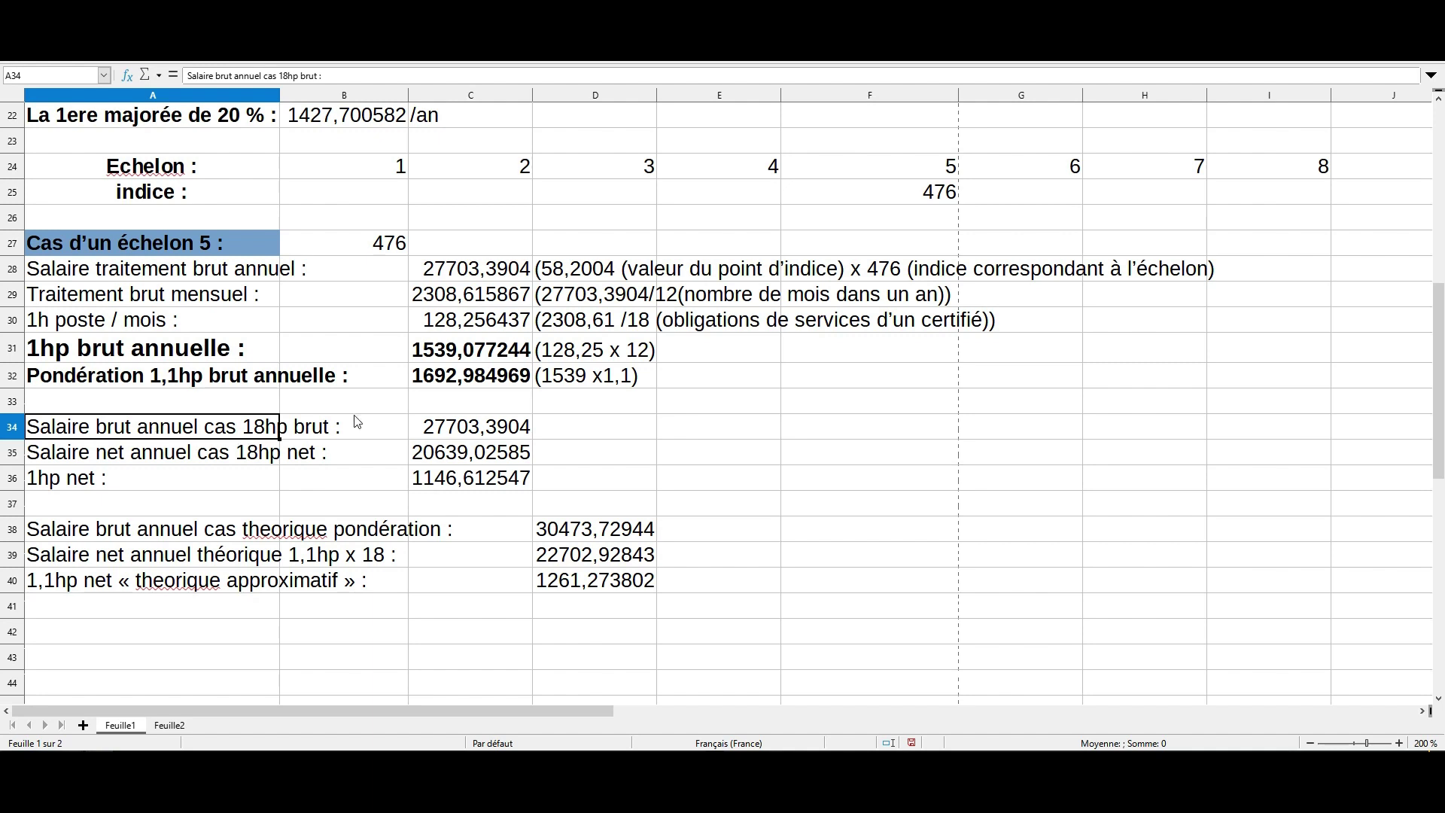
{"action": "left_click", "coordinate": [474, 418]}
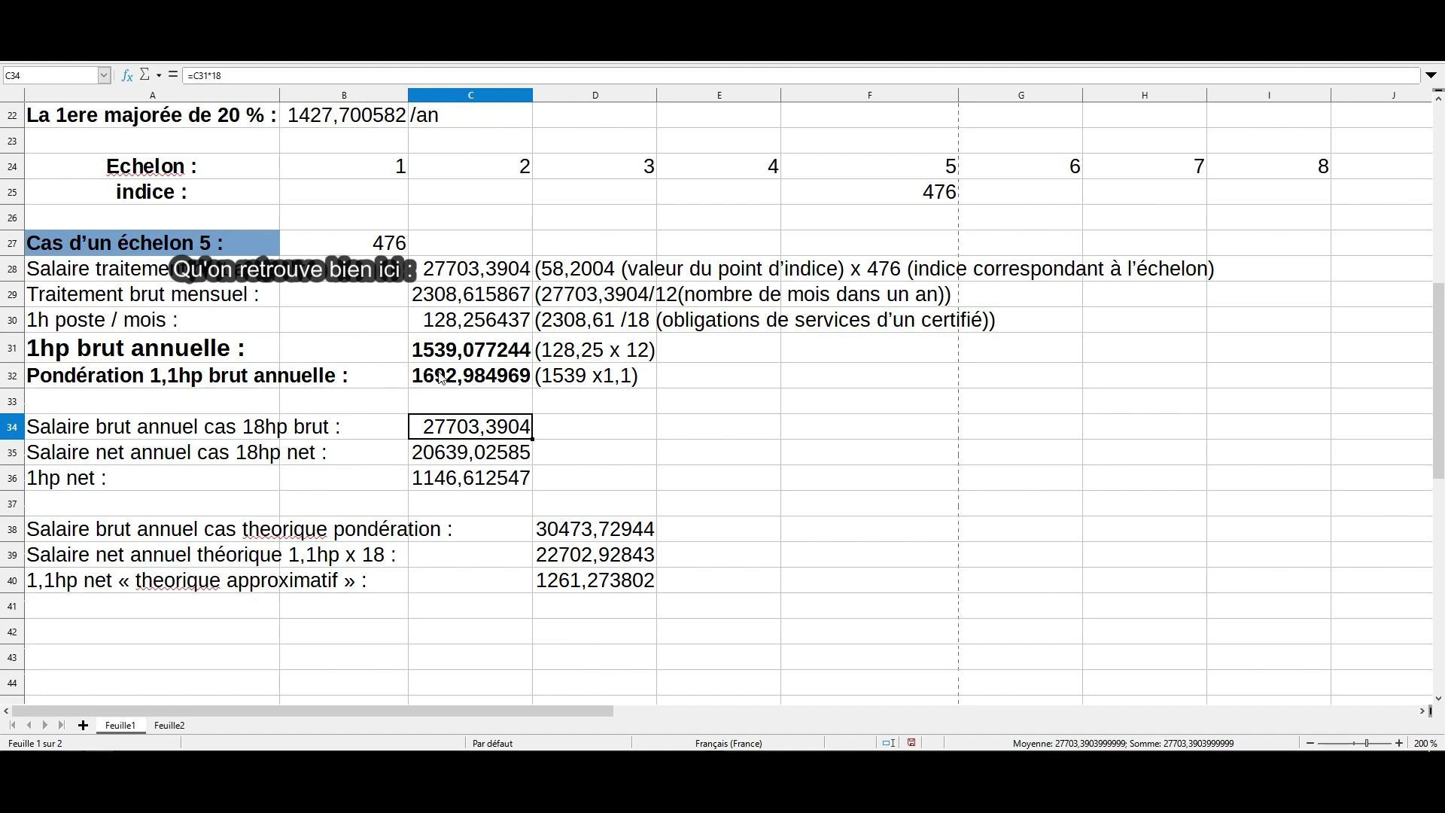
Switch to the web article on social contributions and check the Fonction publique rate for converting gross salary to net.
{"action": "scroll", "coordinate": [445, 629], "scroll_direction": "up", "scroll_amount": 3}
{"action": "left_click", "coordinate": [444, 629]}
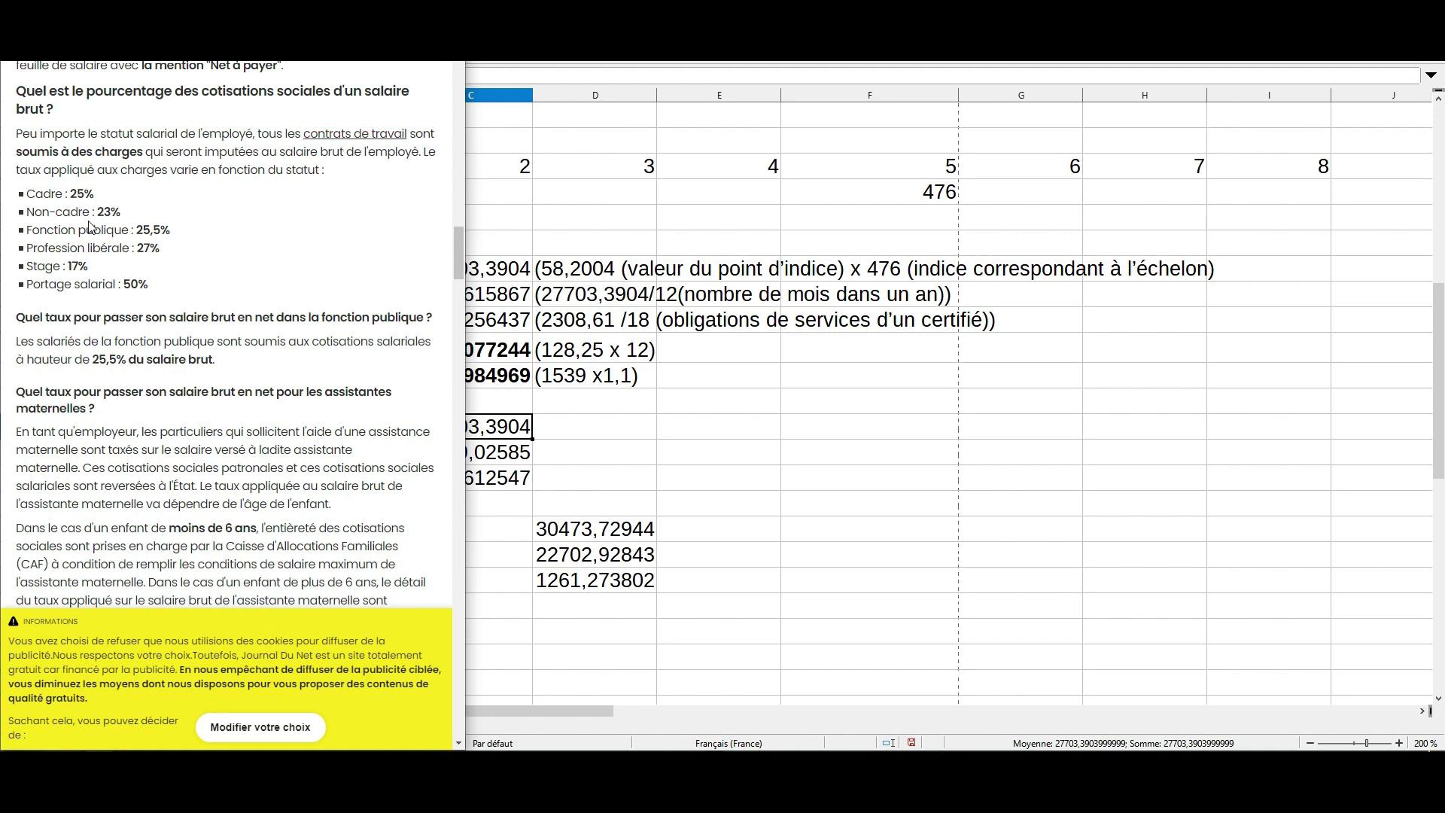
{"action": "left_click_drag", "start_coordinate": [131, 230], "coordinate": [188, 240]}
{"action": "left_click", "coordinate": [189, 240]}
{"action": "left_click", "coordinate": [237, 315]}
{"action": "left_click", "coordinate": [549, 485]}
Inspect the 18hp annual net salary formula in C35 against the gross amount in C34.
{"action": "left_click", "coordinate": [455, 464]}
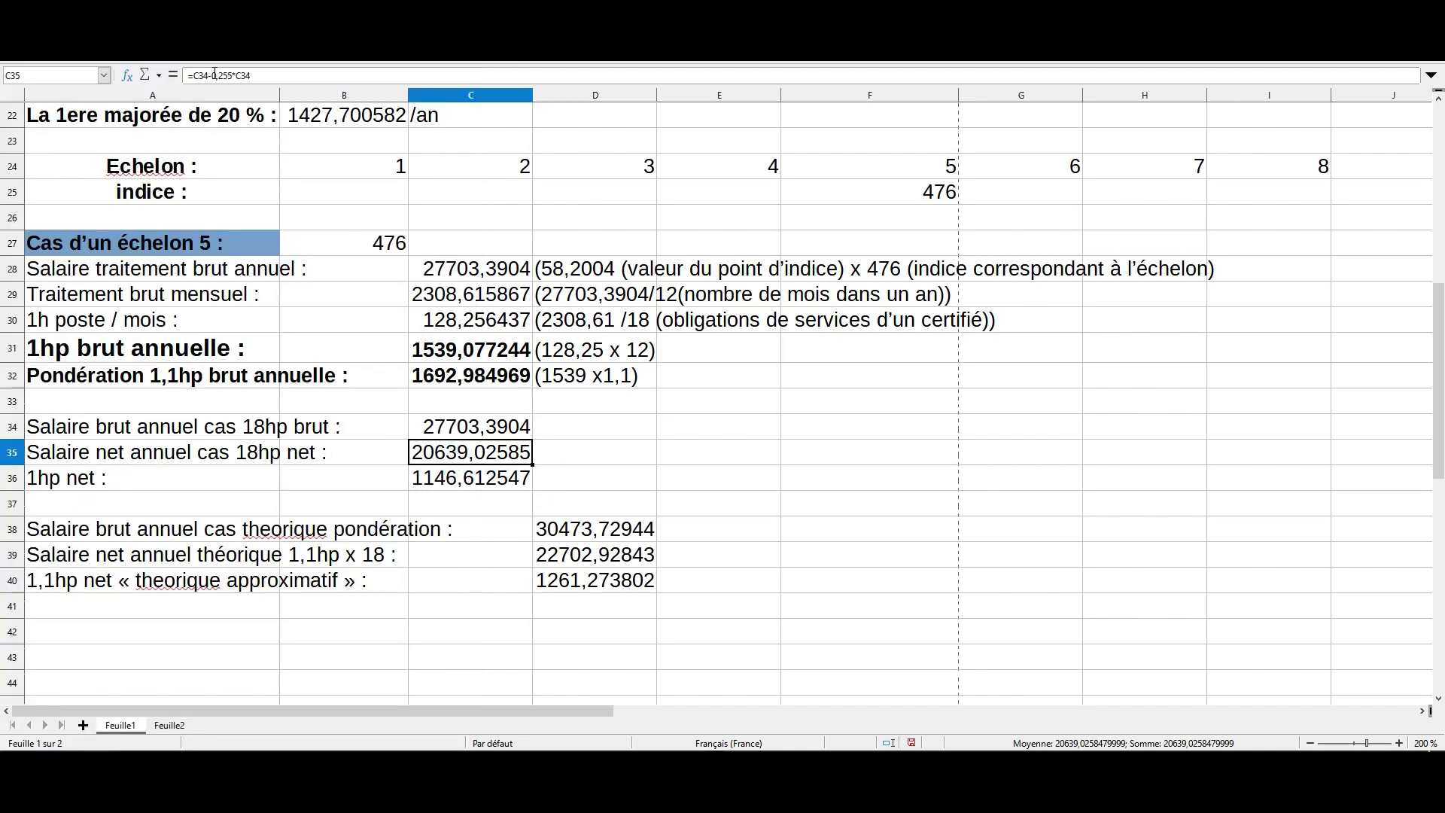
{"action": "left_click", "coordinate": [428, 428]}
{"action": "left_click", "coordinate": [449, 456]}
Switch to the Urssaf salary simulator, set the annual Salaire brut to 27703 €, and check the Salaire net après impôt.
{"action": "key", "text": "alt+Tab"}
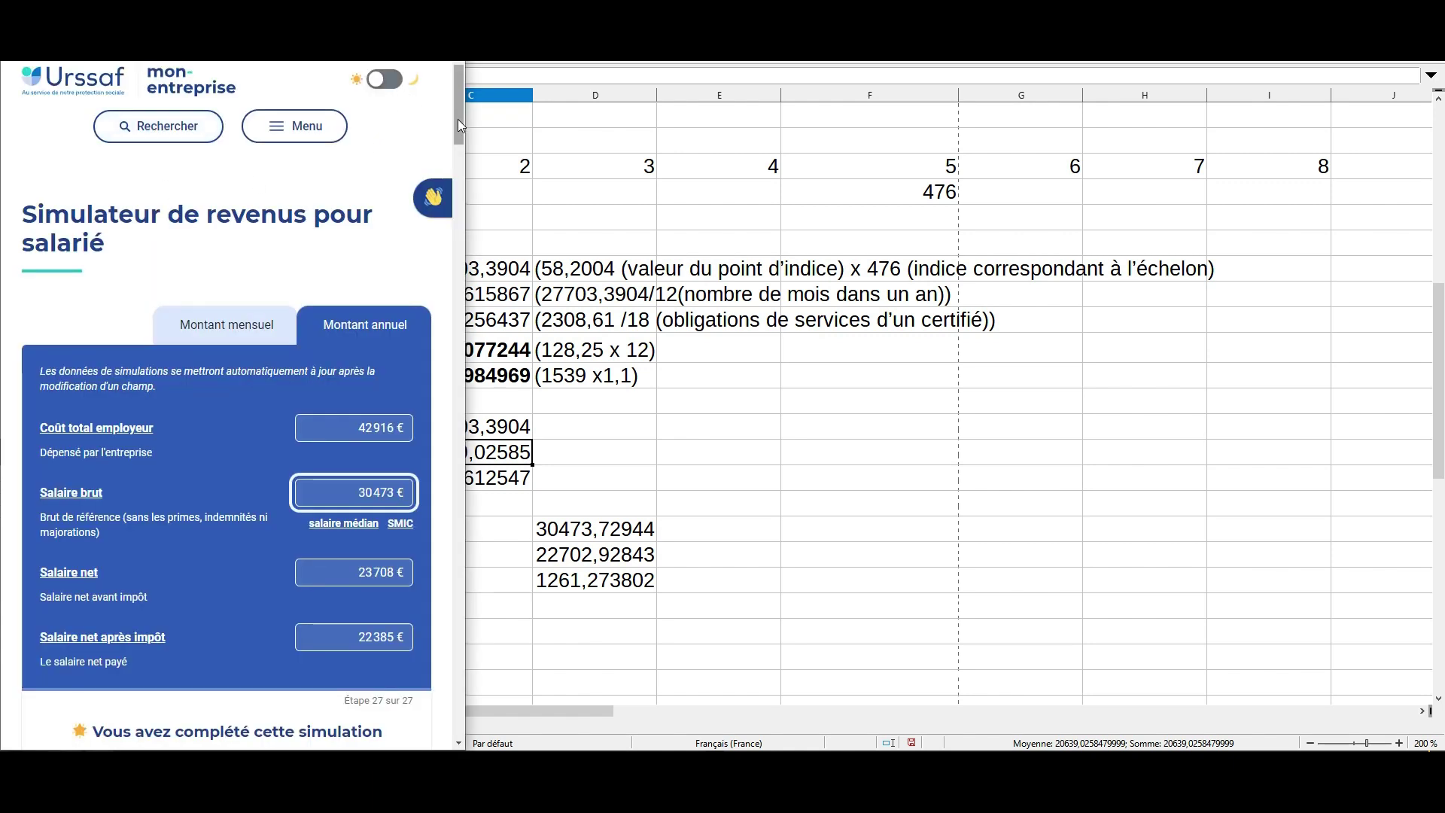
{"action": "left_click_drag", "start_coordinate": [458, 119], "coordinate": [458, 133]}
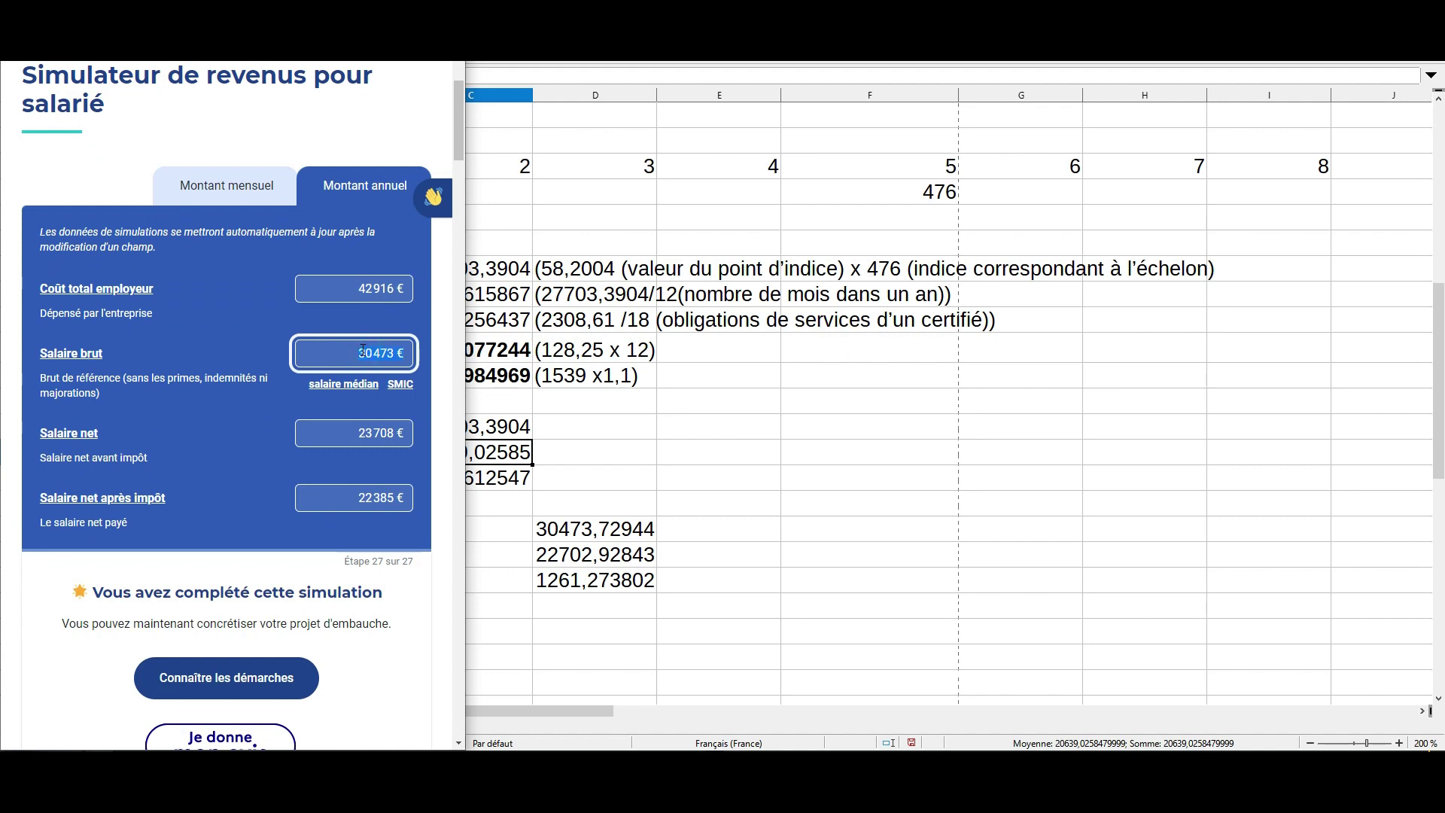
{"action": "left_click", "coordinate": [365, 351]}
{"action": "key", "text": "alt+Tab"}
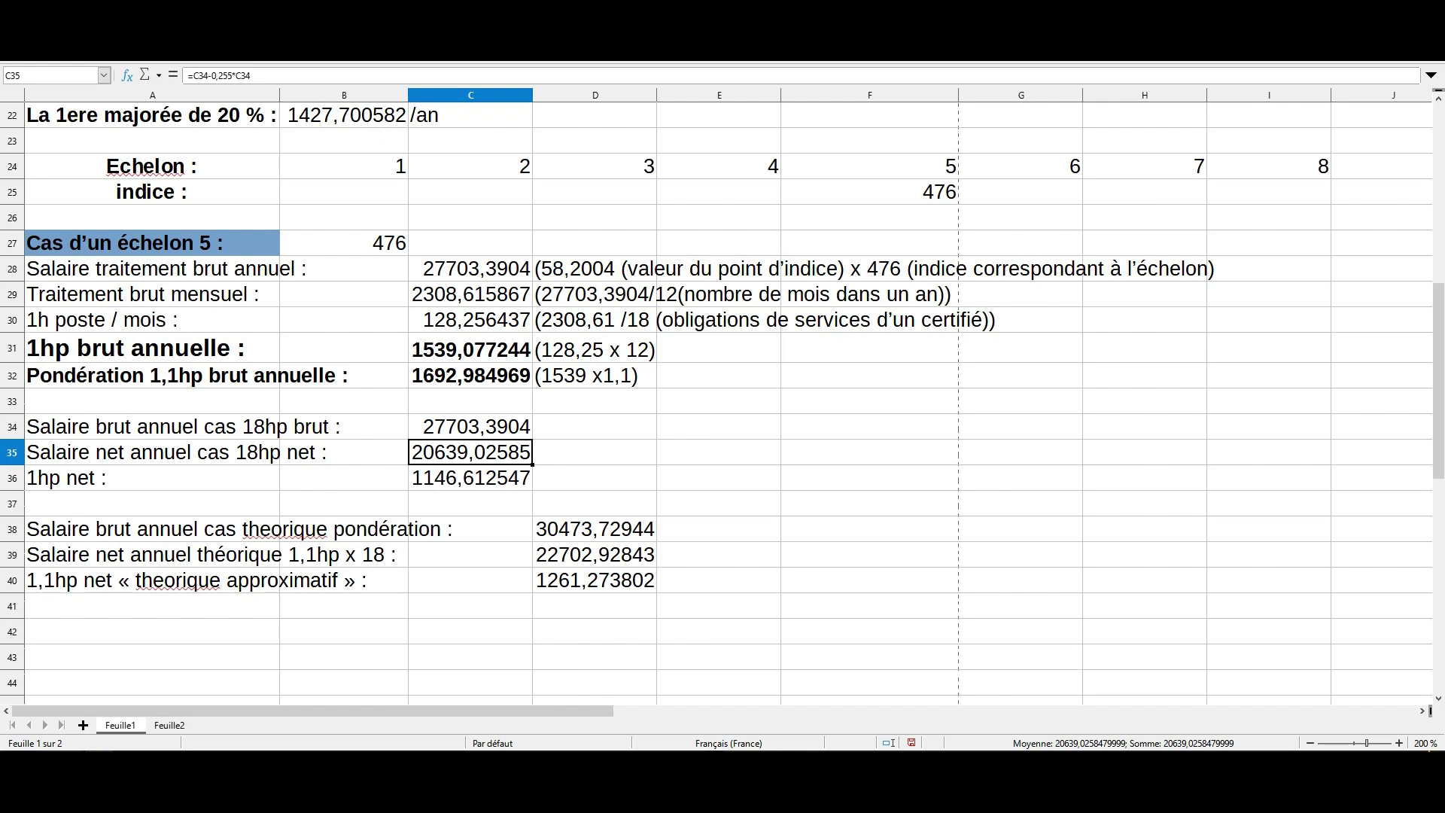
{"action": "key", "text": "alt+Tab"}
{"action": "type", "text": "27703 €"}
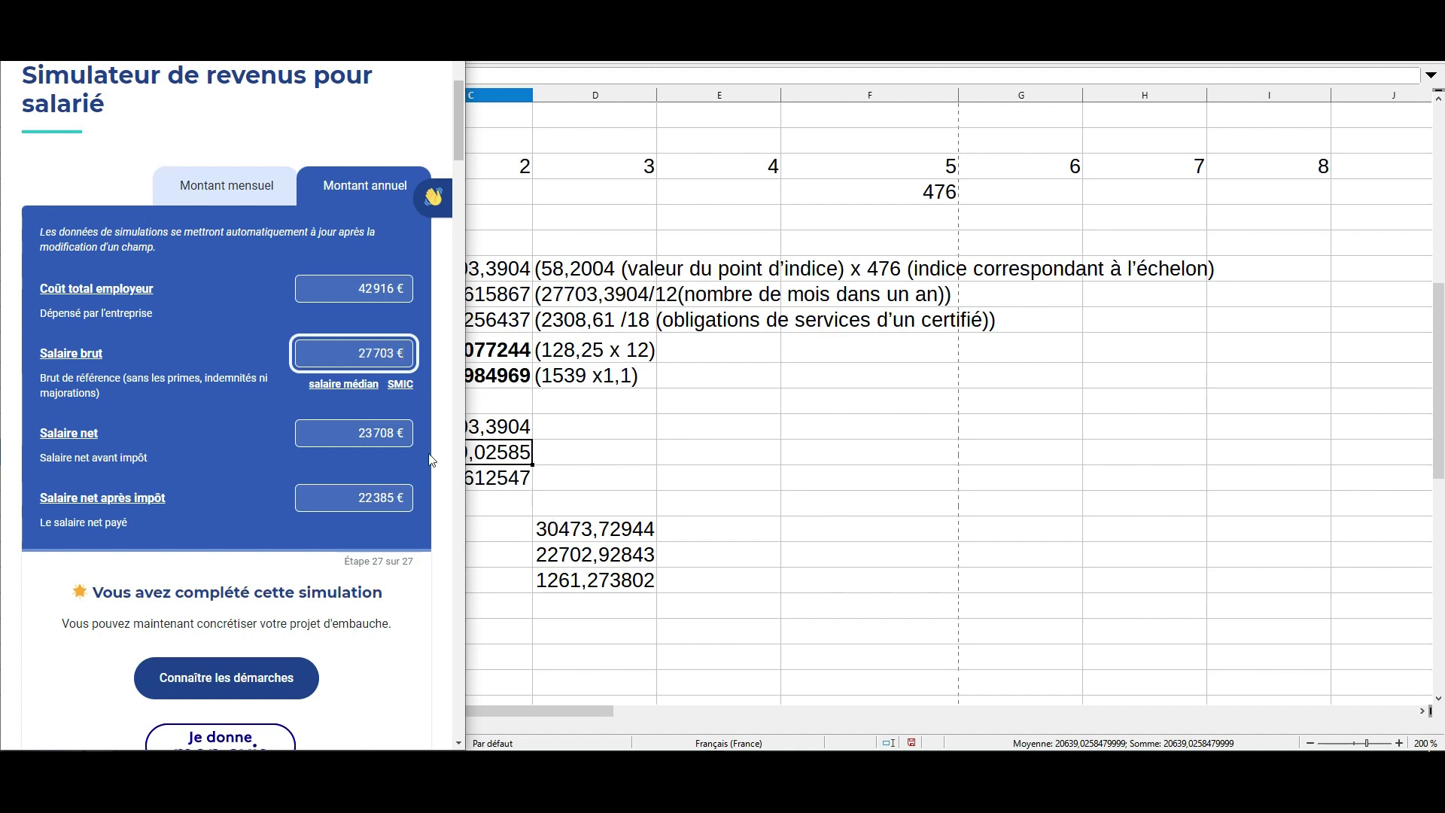
{"action": "double_click", "coordinate": [357, 504]}
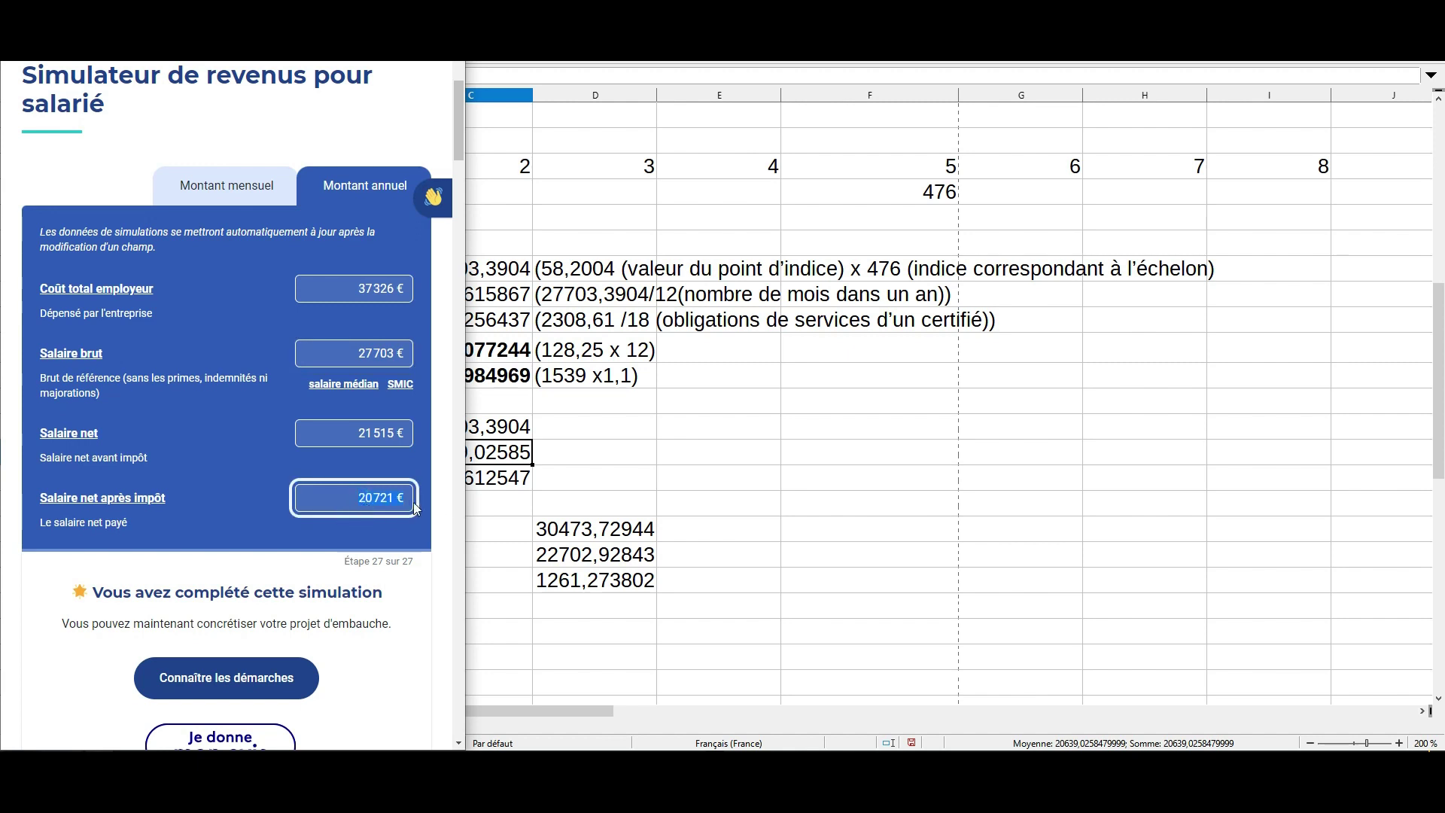
Return to the spreadsheet and review how the 1hp net value in C36 derives from the annual net salary in C35.
{"action": "left_click", "coordinate": [492, 488]}
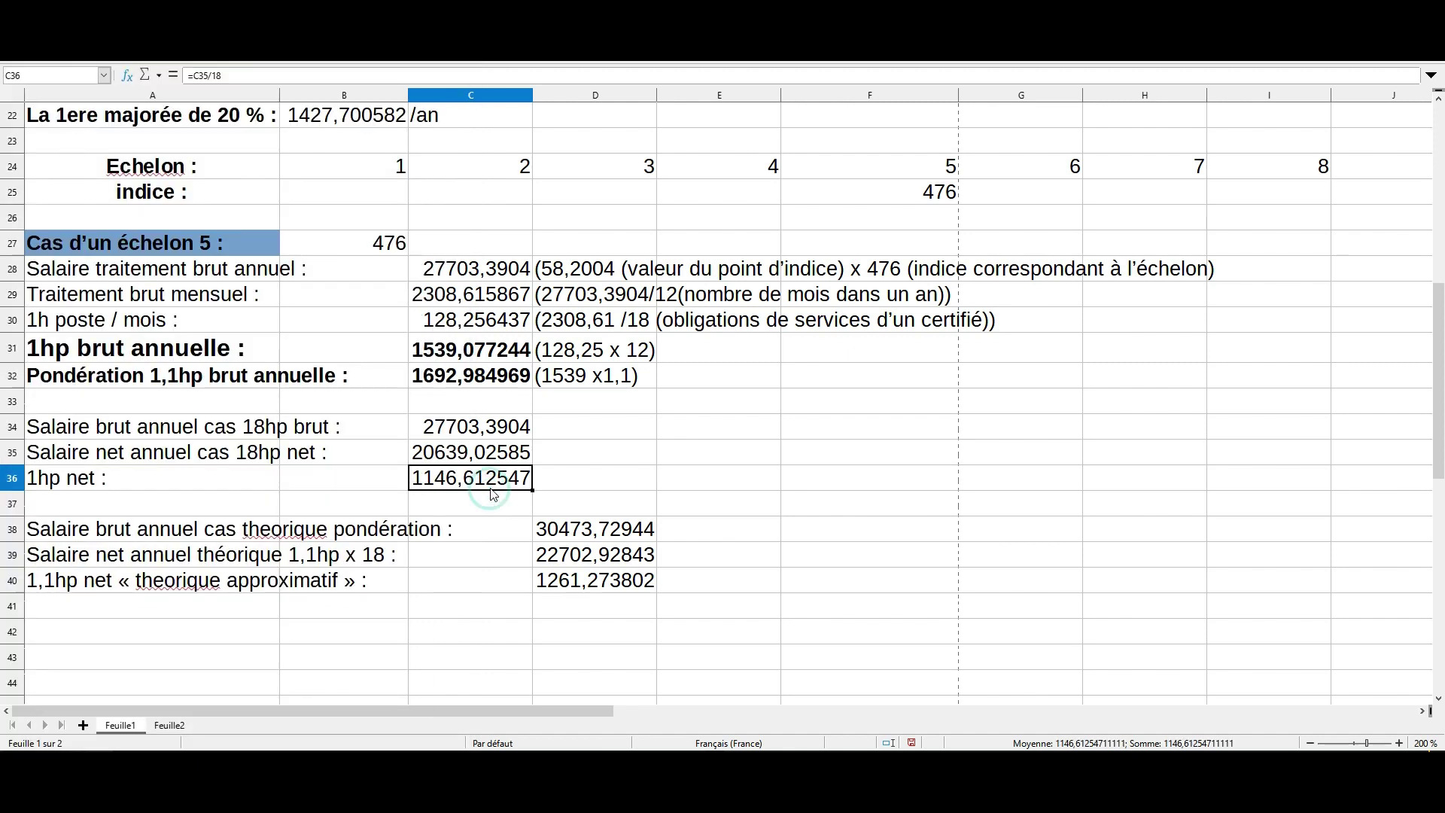
{"action": "left_click", "coordinate": [422, 448]}
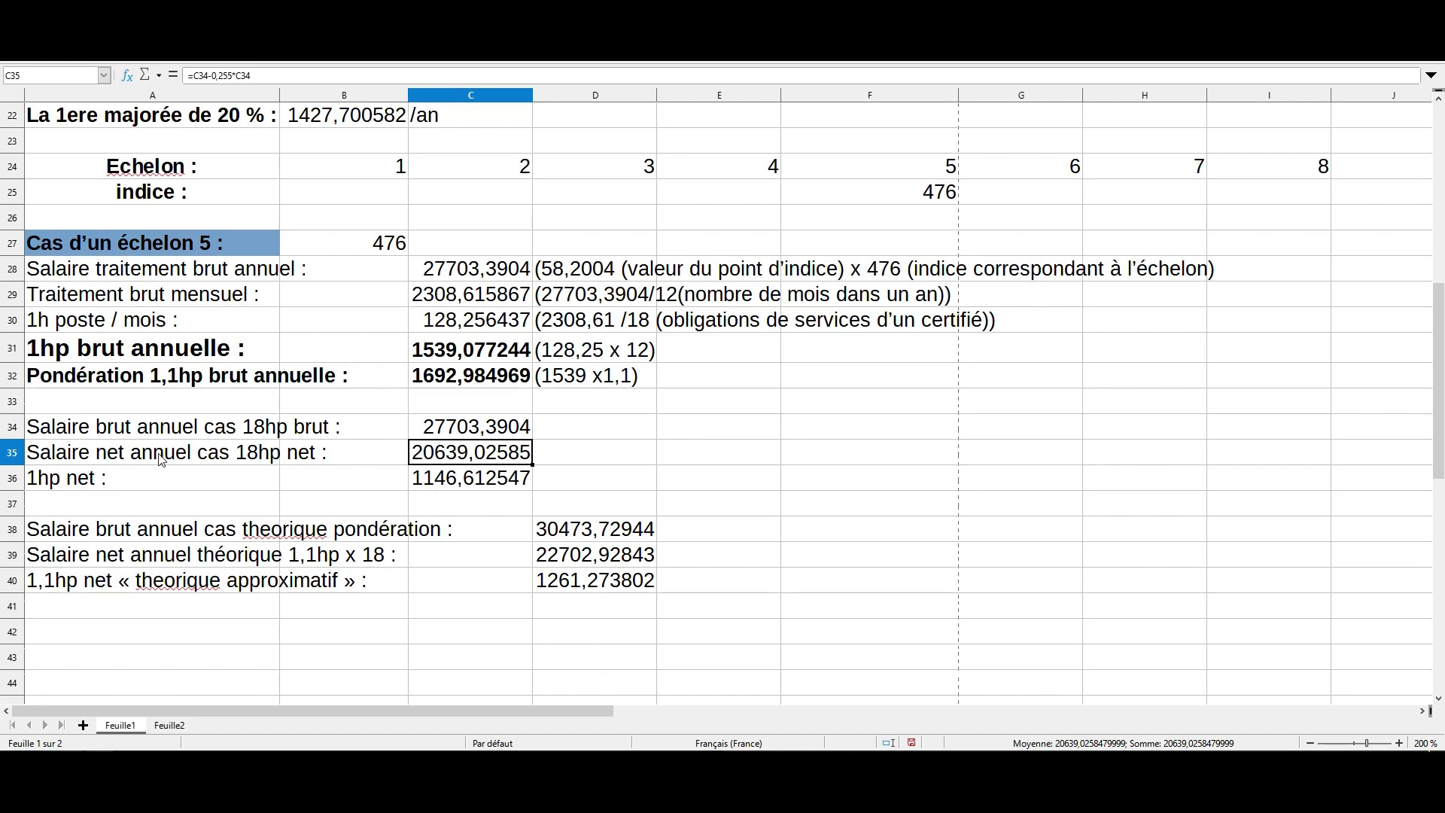
{"action": "left_click", "coordinate": [134, 481]}
{"action": "left_click", "coordinate": [463, 488]}
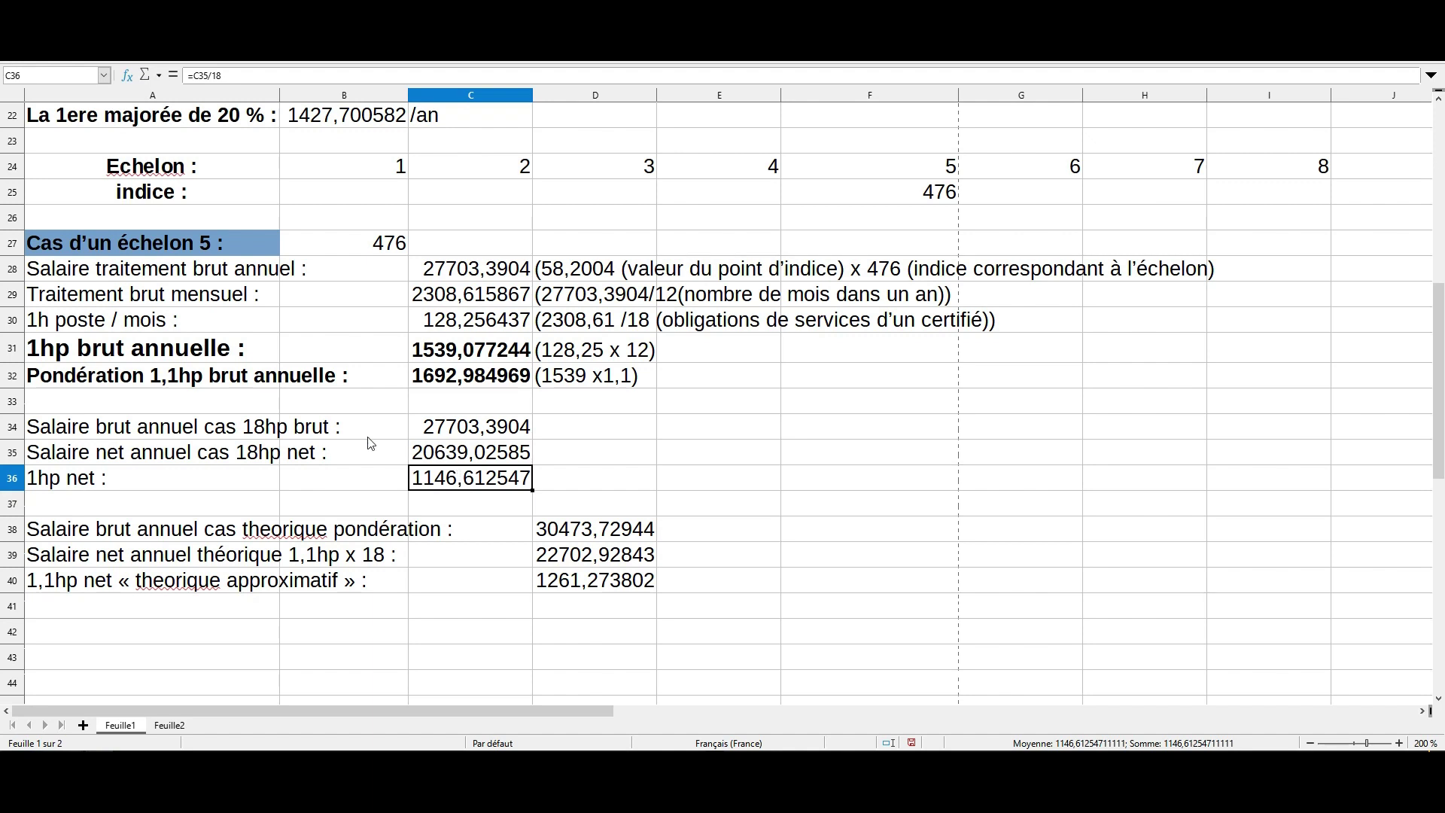
Review the theoretical weighted annual gross salary in D38 and the approximate 1,1hp net formula in D40.
{"action": "left_click", "coordinate": [270, 534]}
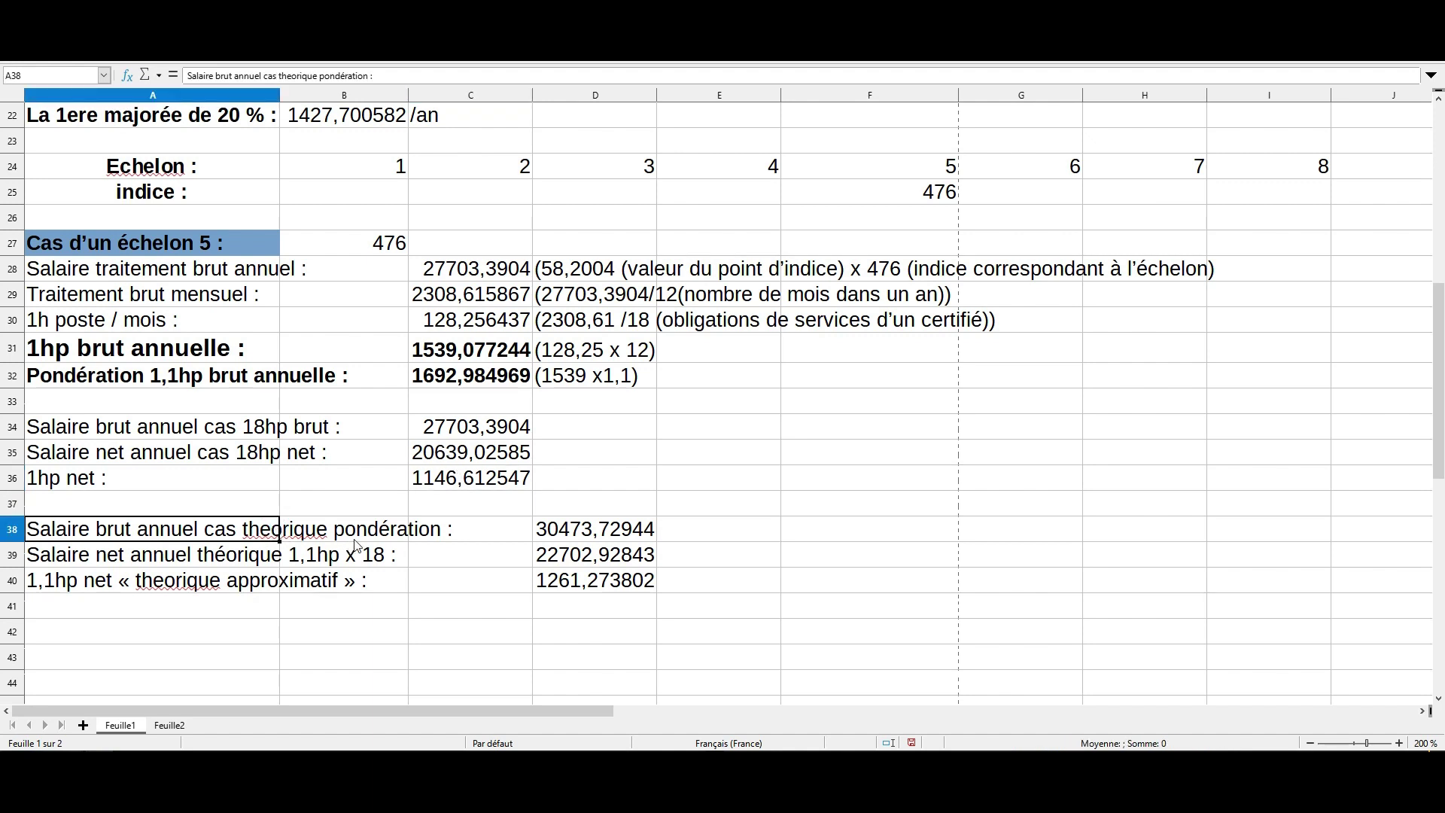
{"action": "left_click", "coordinate": [598, 532]}
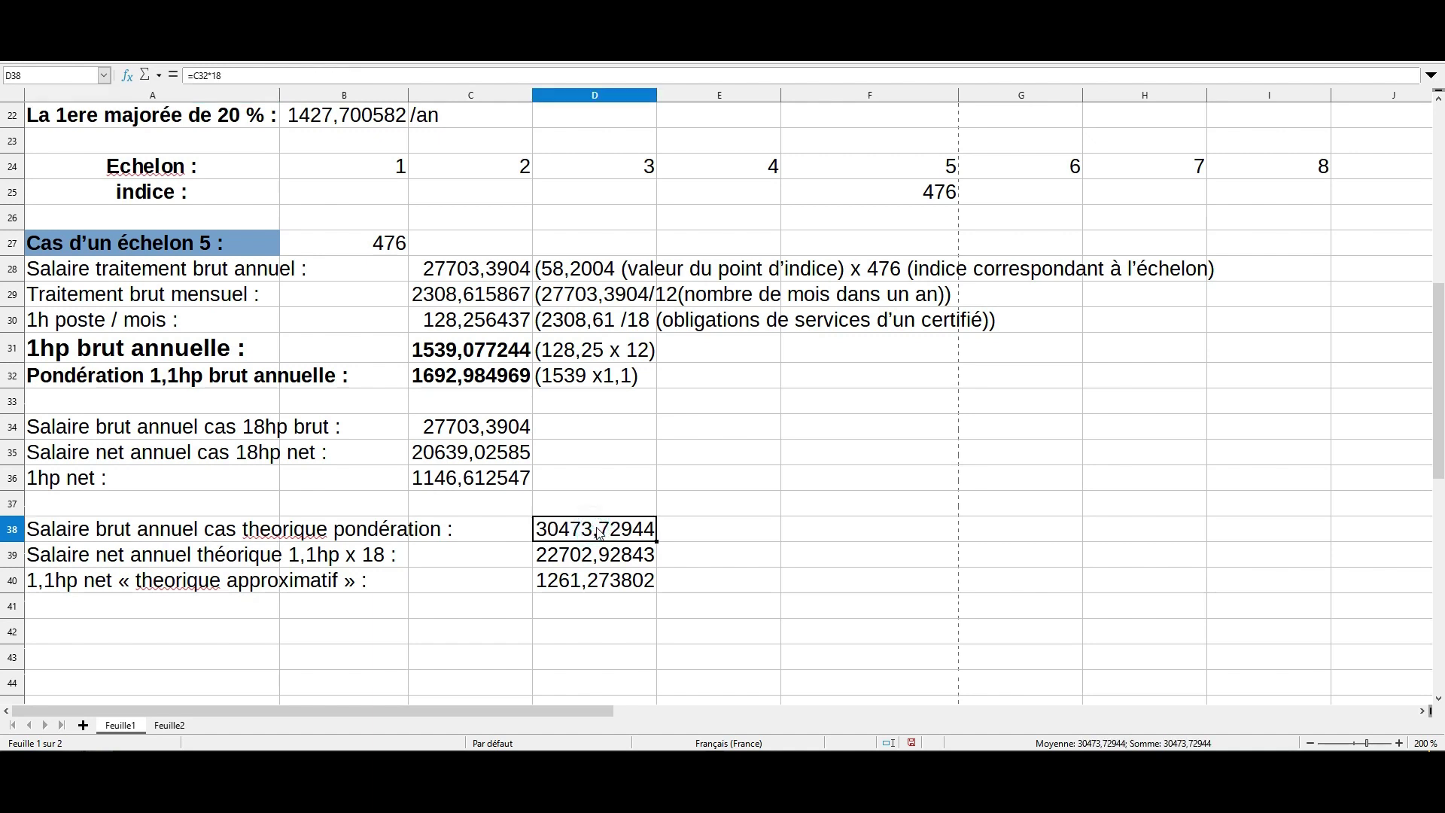
{"action": "left_click", "coordinate": [255, 530]}
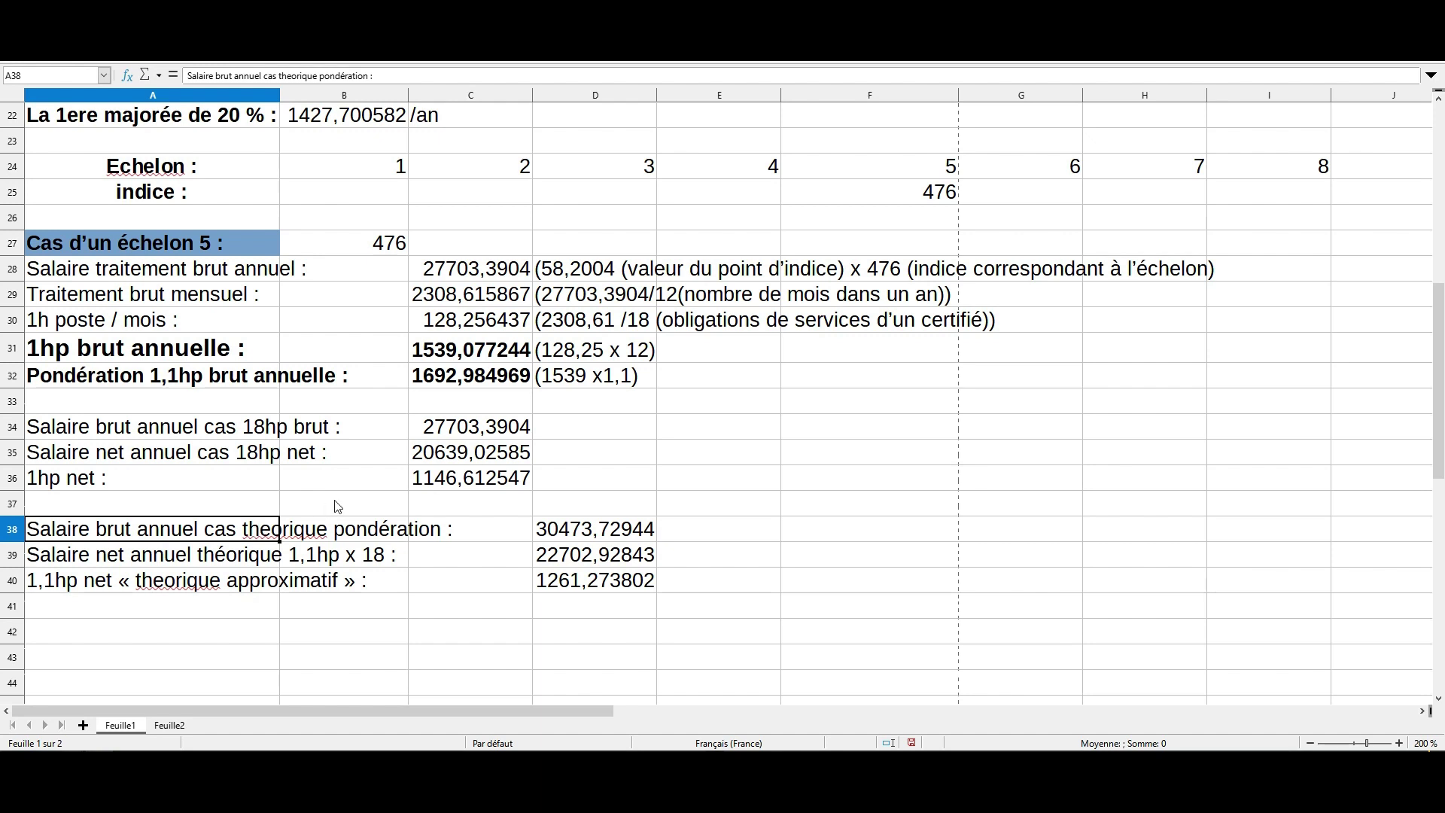
{"action": "left_click", "coordinate": [572, 537]}
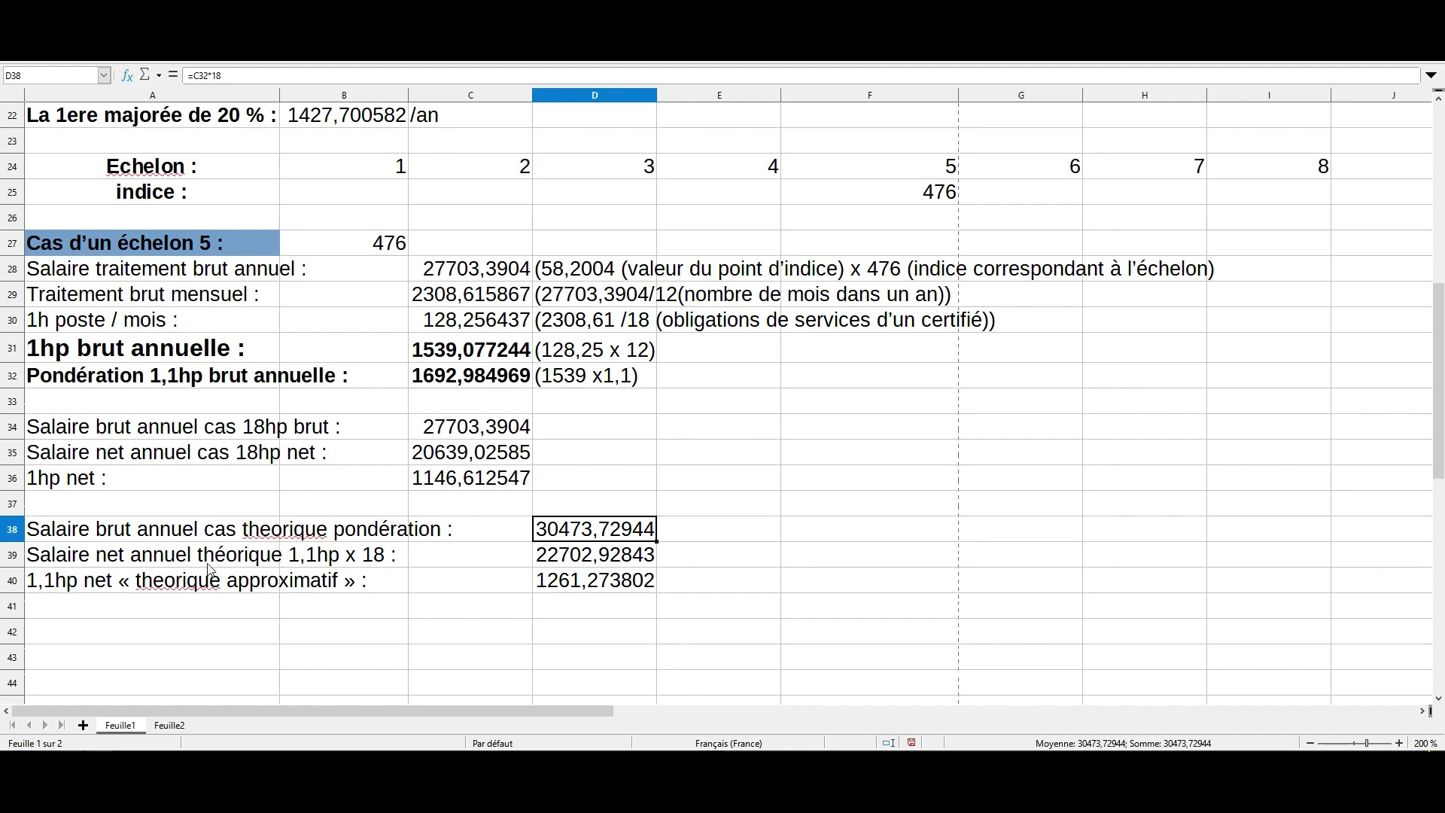
{"action": "left_click", "coordinate": [562, 580]}
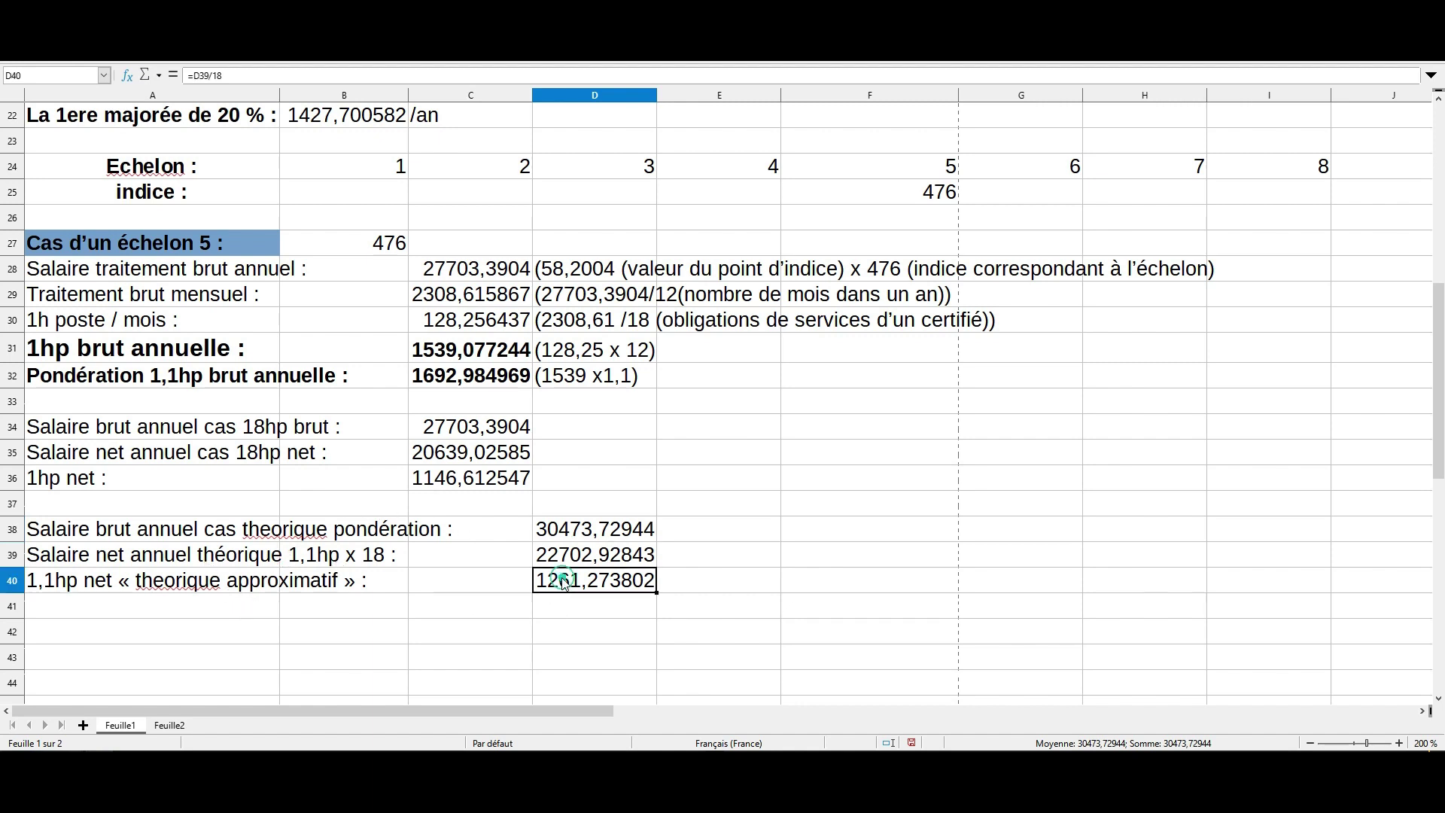
Enter the formula =C36*1,1 in D41 to cross-check the theoretical 1,1hp net value.
{"action": "left_click", "coordinate": [568, 611]}
{"action": "type", "text": "="}
{"action": "left_click", "coordinate": [427, 477]}
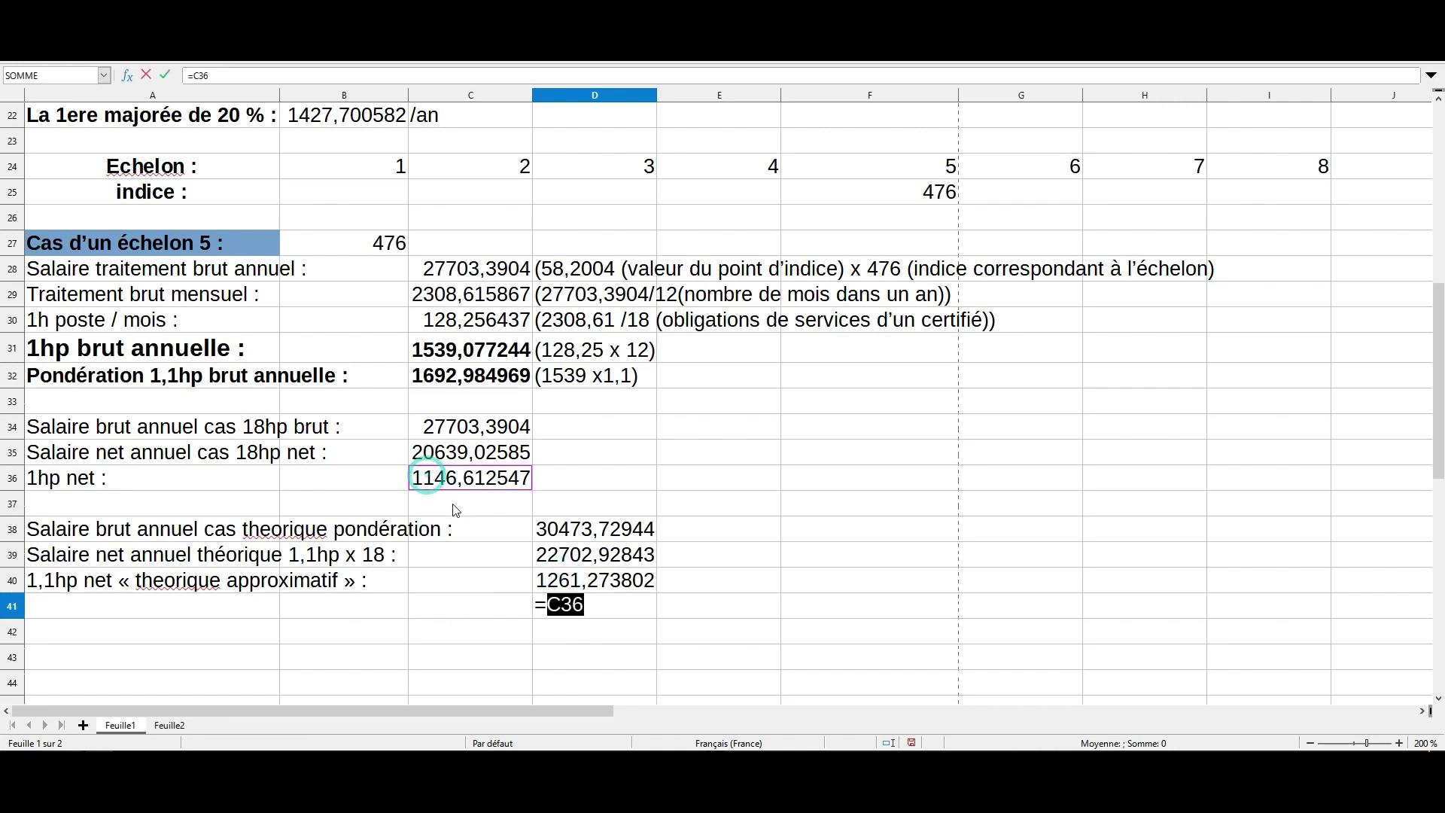
{"action": "type", "text": "*1,1"}
{"action": "key", "text": "Return"}
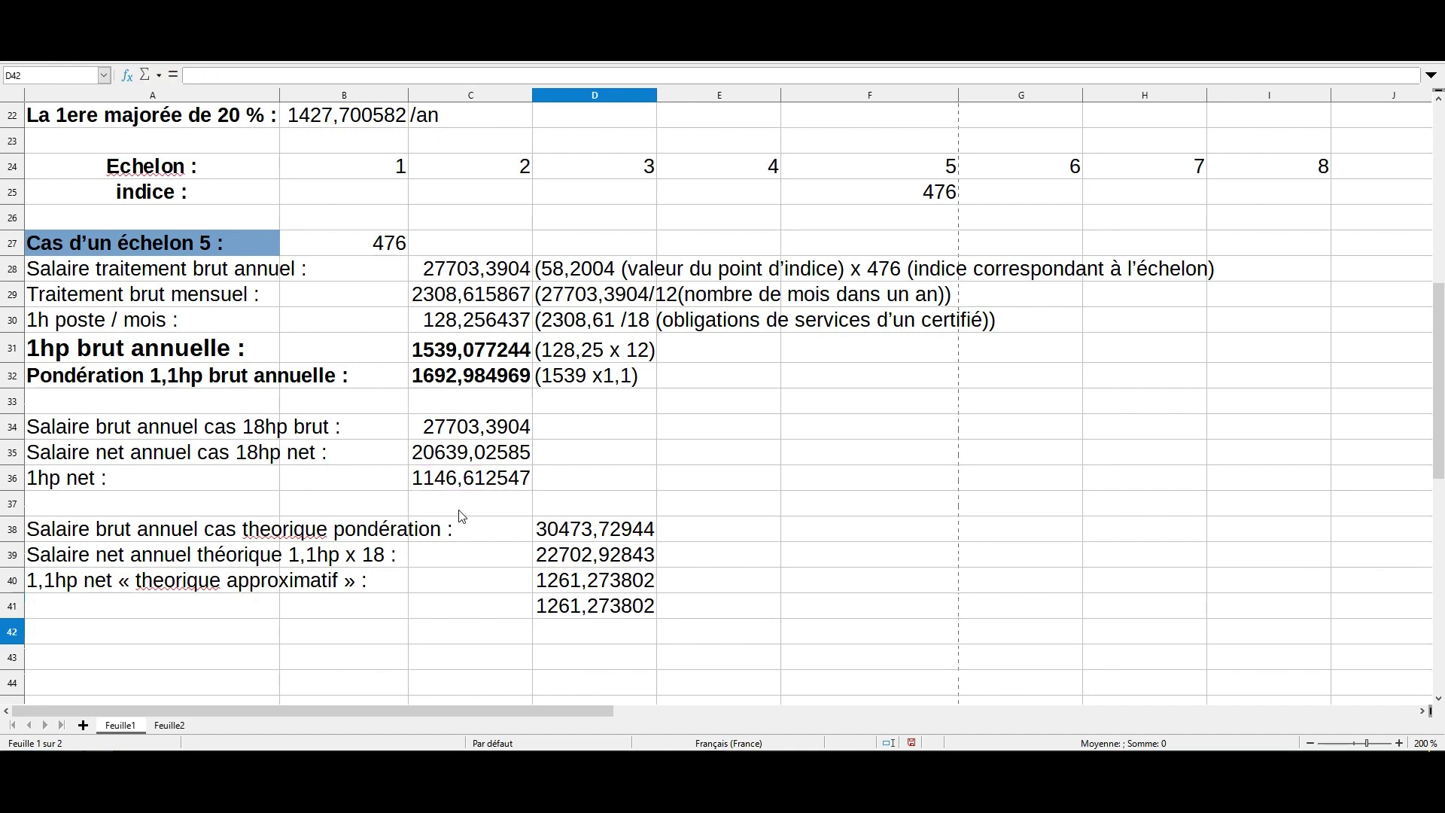
Compare the 1,1hp net calculation in D39 and D40 with the cross-check formula in D41.
{"action": "left_click", "coordinate": [573, 587]}
{"action": "left_click", "coordinate": [575, 606]}
{"action": "left_click", "coordinate": [572, 553]}
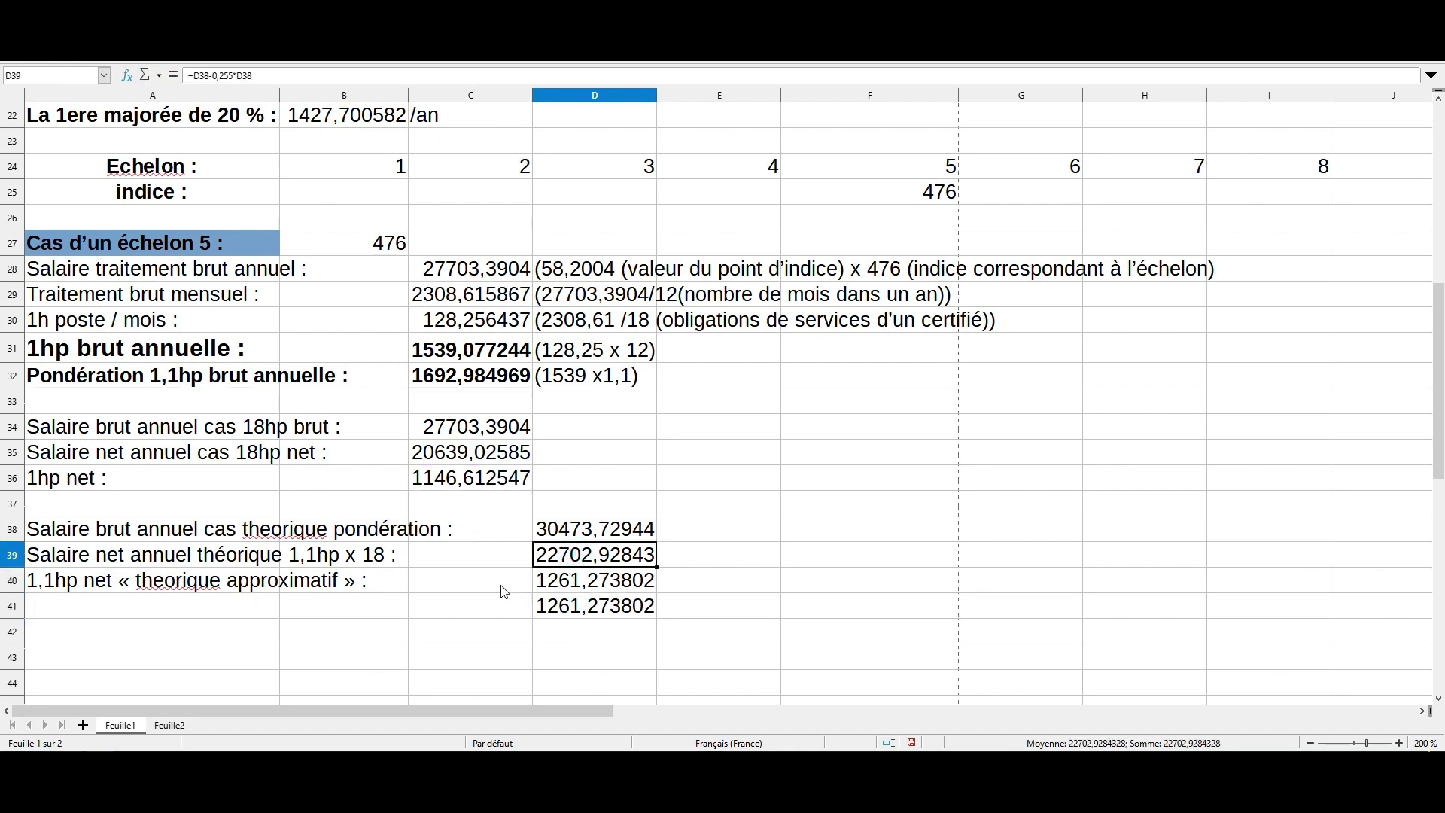
{"action": "left_click", "coordinate": [572, 580]}
{"action": "left_click", "coordinate": [568, 558]}
{"action": "left_click", "coordinate": [562, 580]}
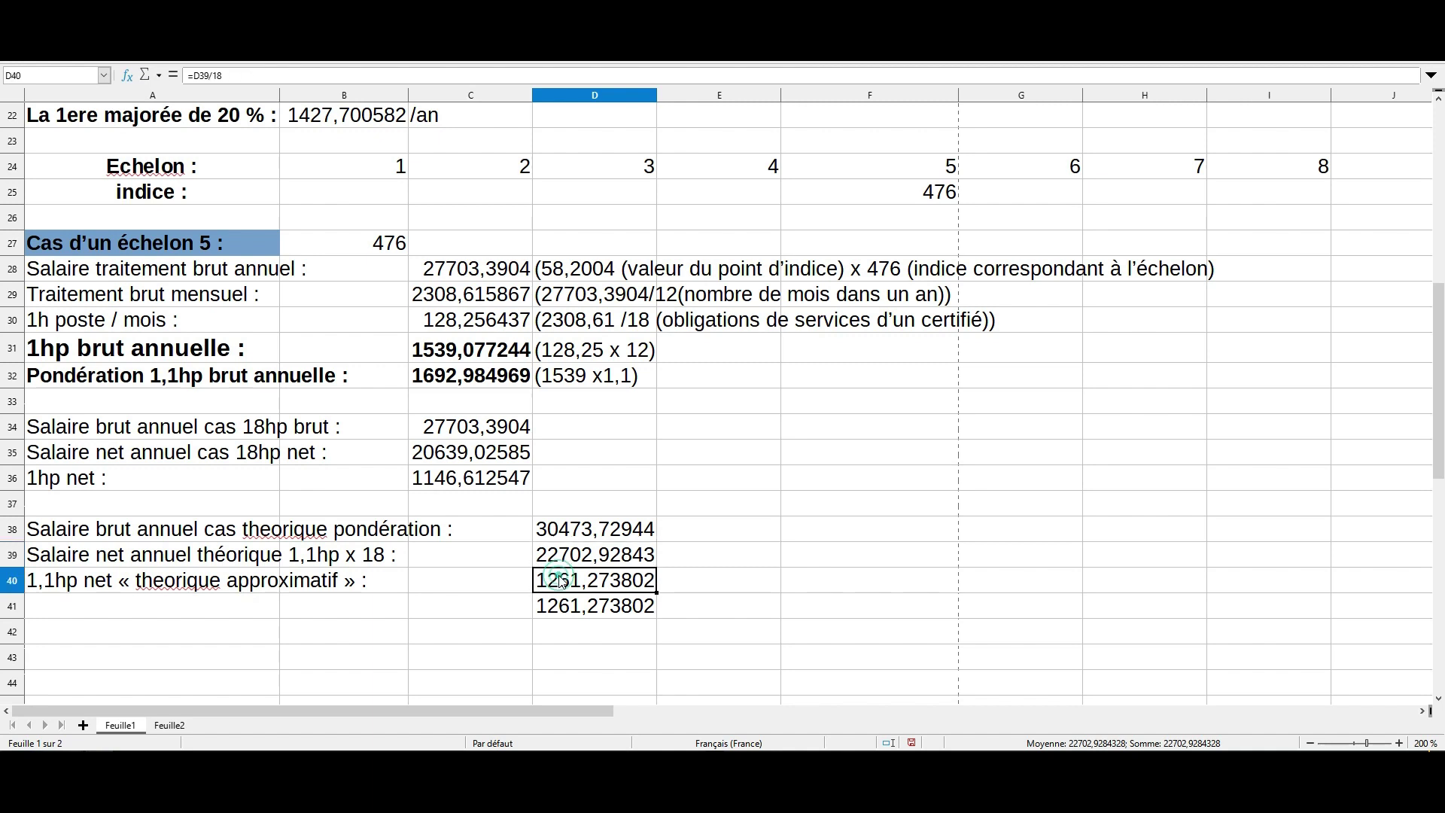
{"action": "left_click", "coordinate": [565, 559]}
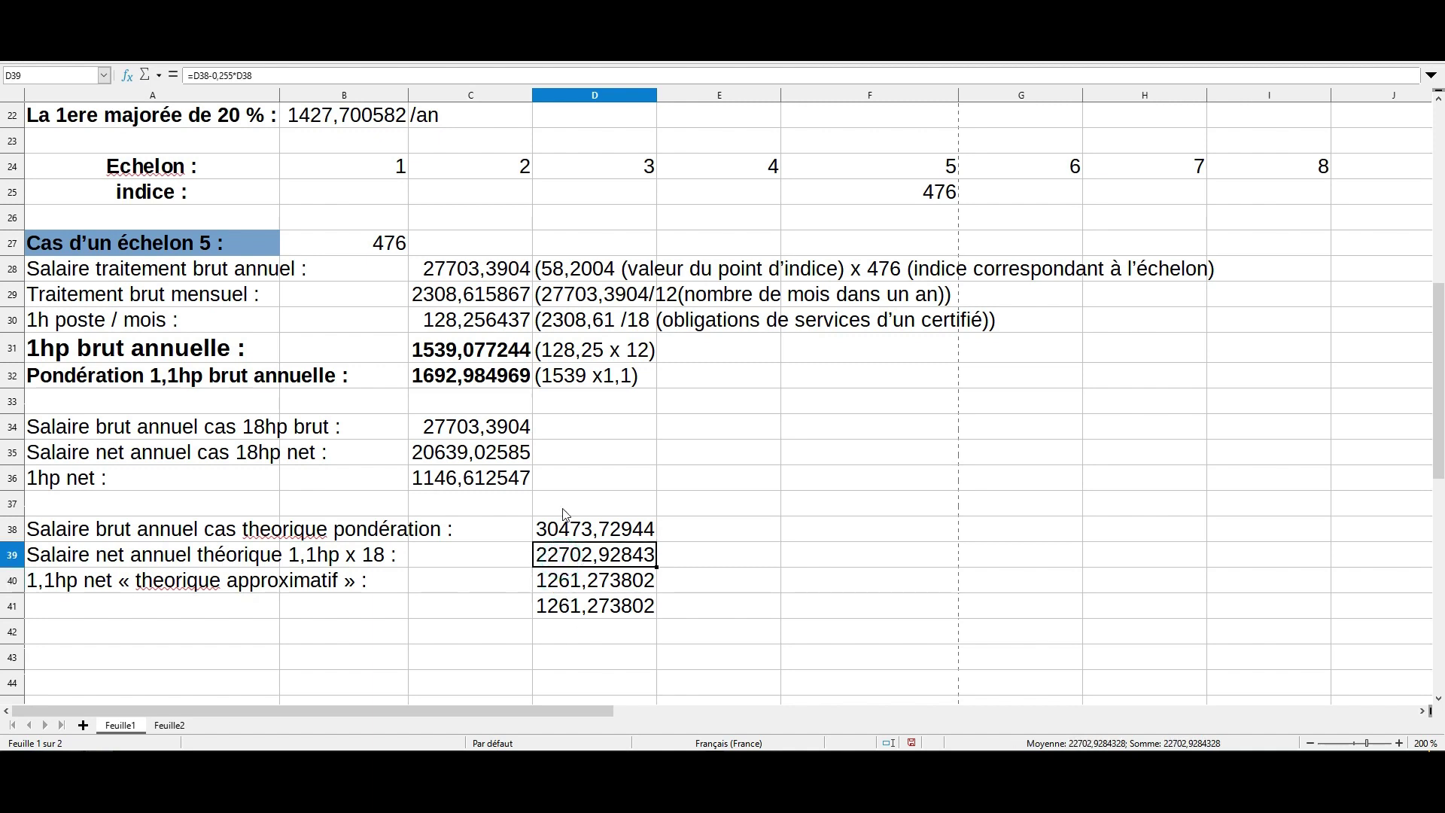
{"action": "left_click", "coordinate": [568, 610]}
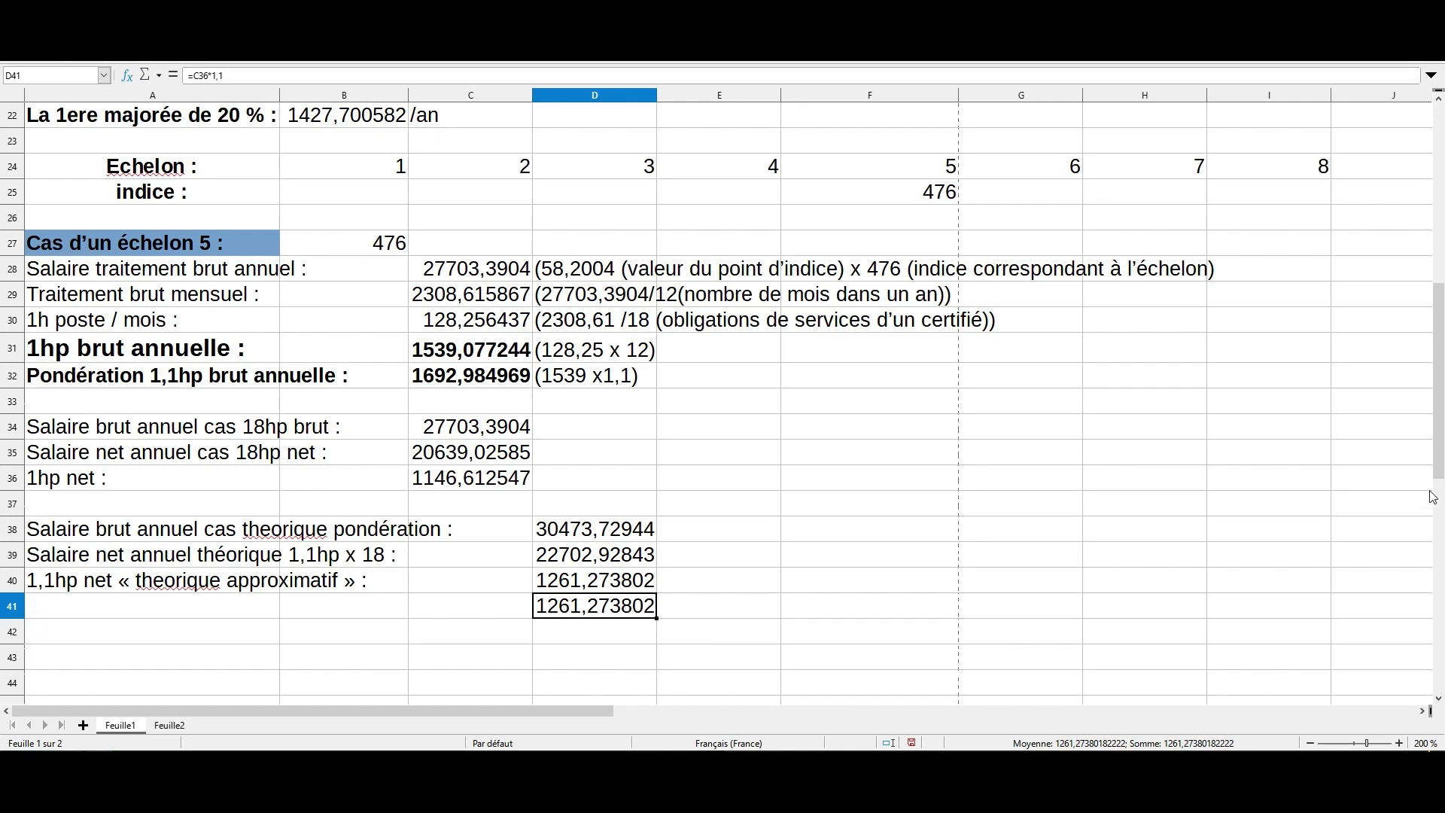
Compare the 1hp net in C36 and the 1,1hp net in D40 with the annual HSA value in B21.
{"action": "left_click_drag", "start_coordinate": [1438, 482], "coordinate": [1440, 445]}
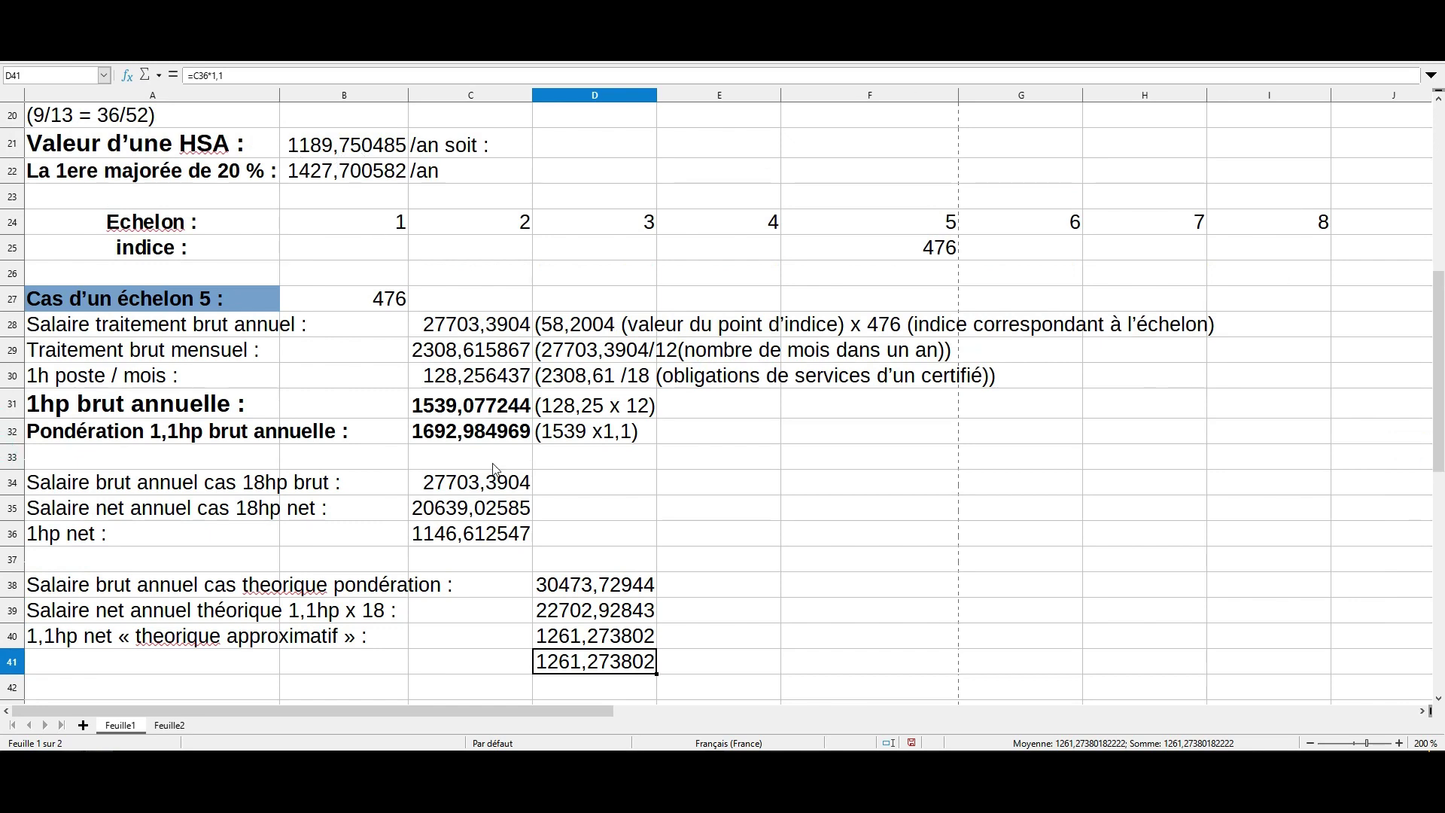
{"action": "left_click", "coordinate": [444, 539]}
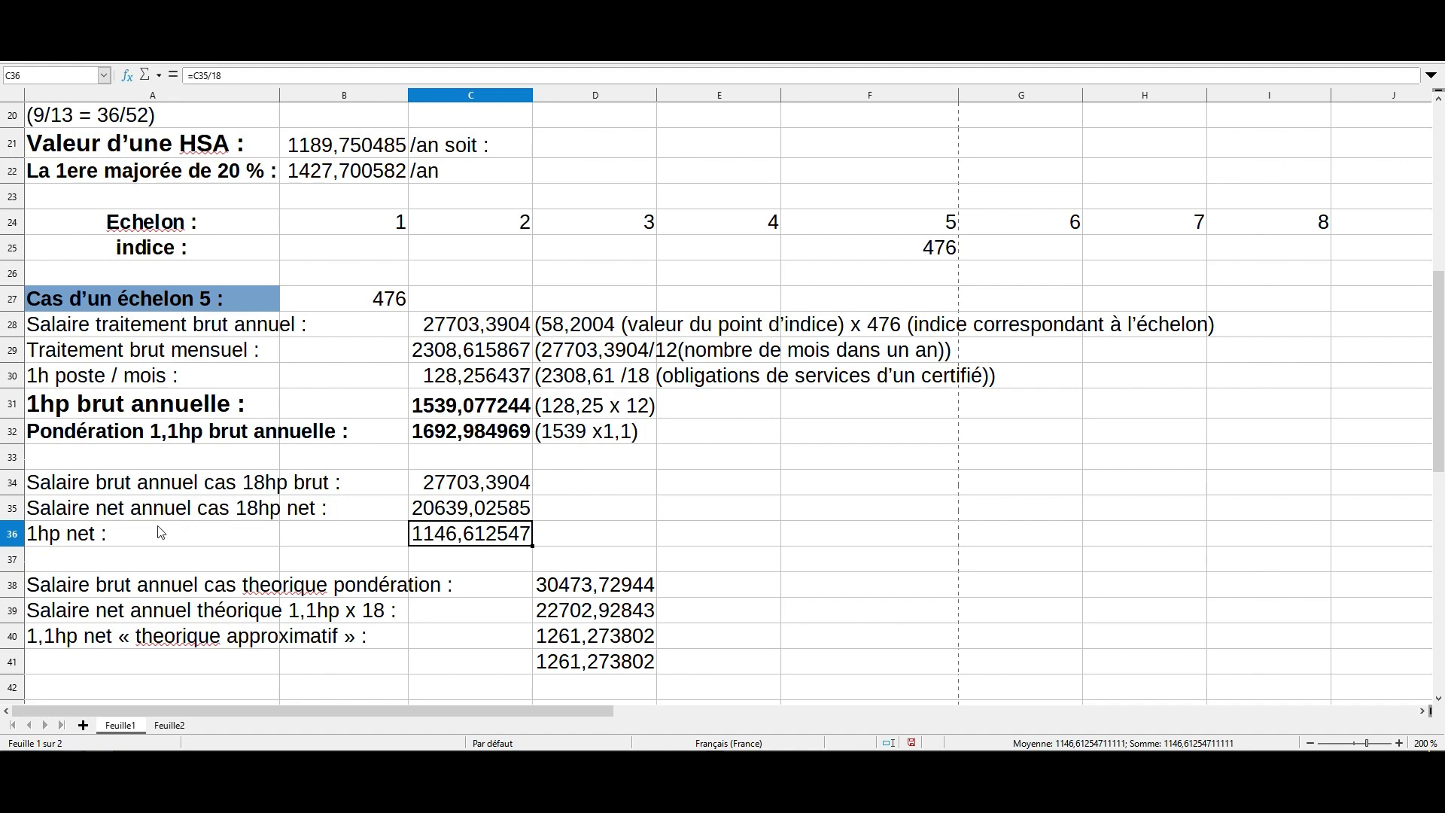
{"action": "left_click", "coordinate": [293, 148]}
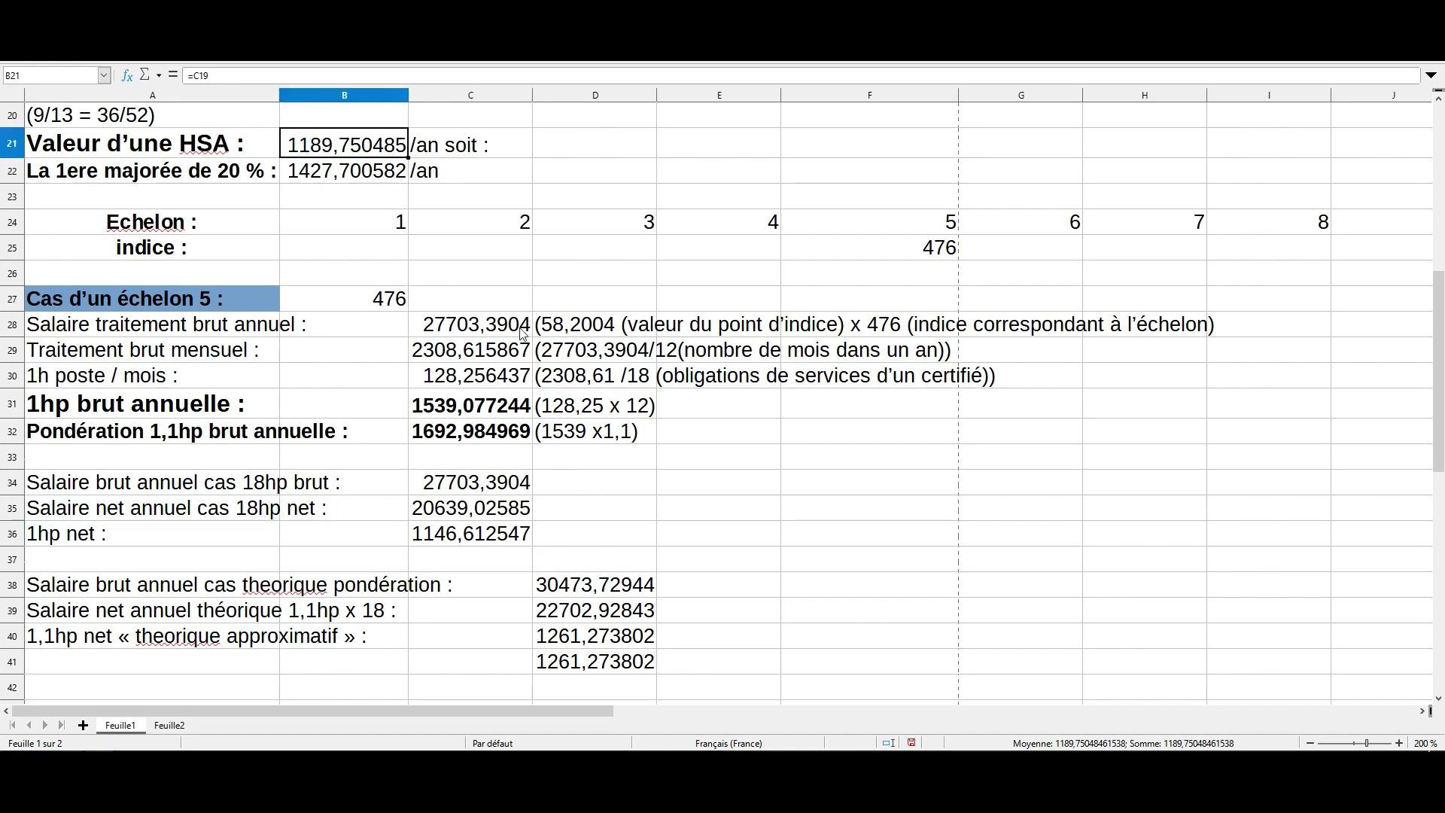
{"action": "left_click", "coordinate": [575, 639]}
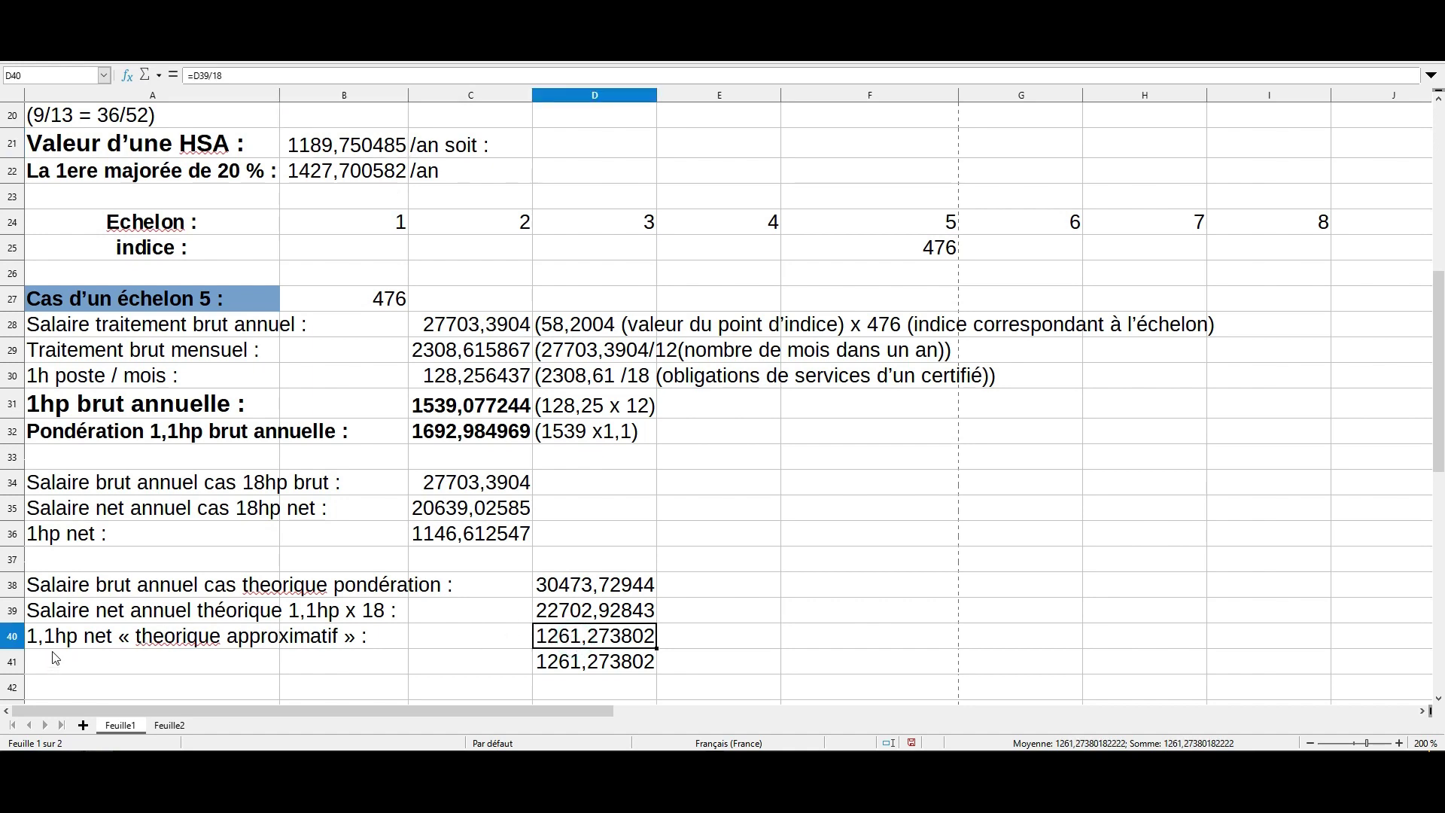
{"action": "left_click", "coordinate": [545, 644]}
{"action": "left_click", "coordinate": [322, 150]}
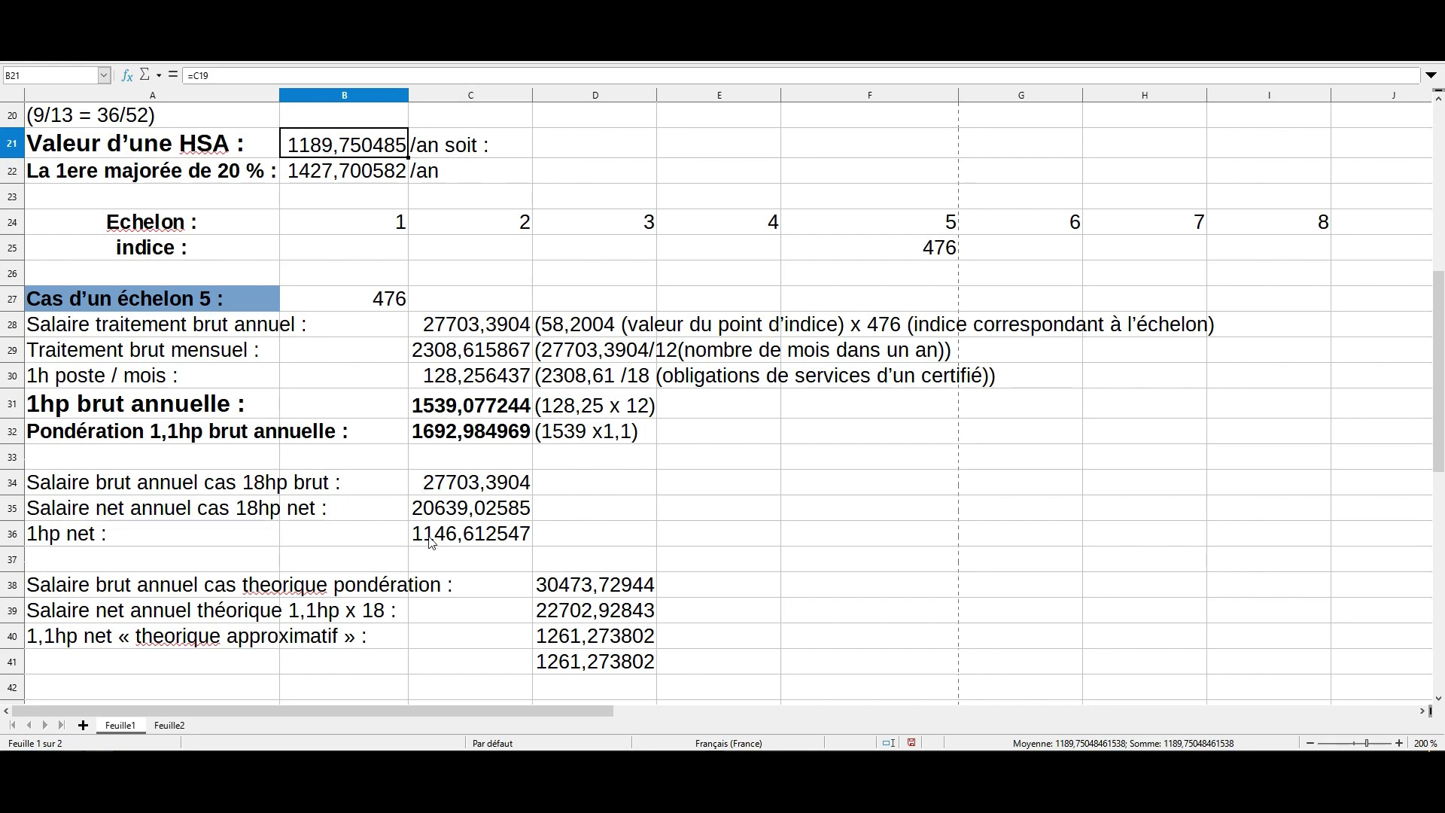
{"action": "left_click", "coordinate": [435, 577]}
{"action": "left_click", "coordinate": [407, 569]}
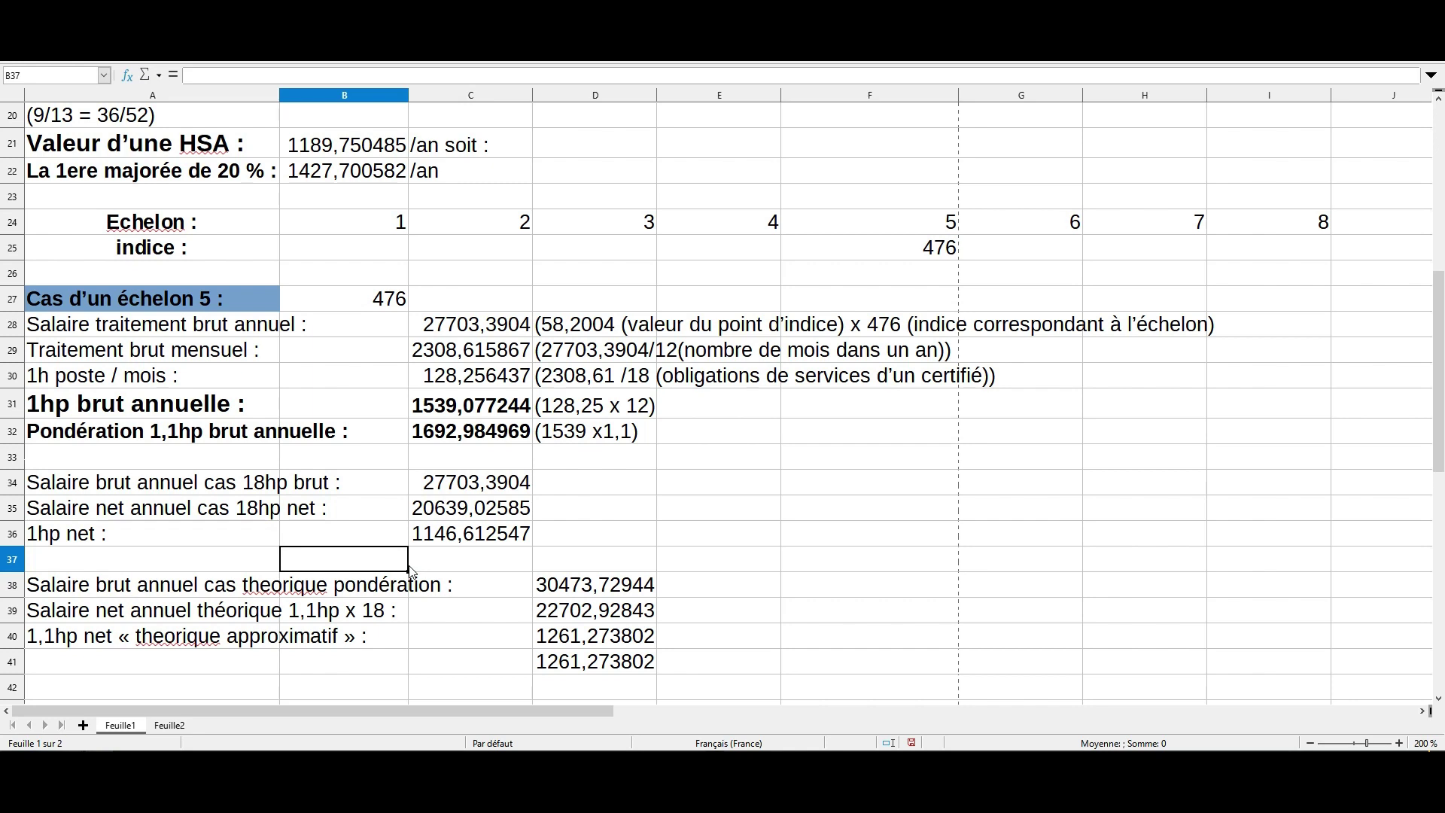
{"action": "left_click", "coordinate": [497, 563]}
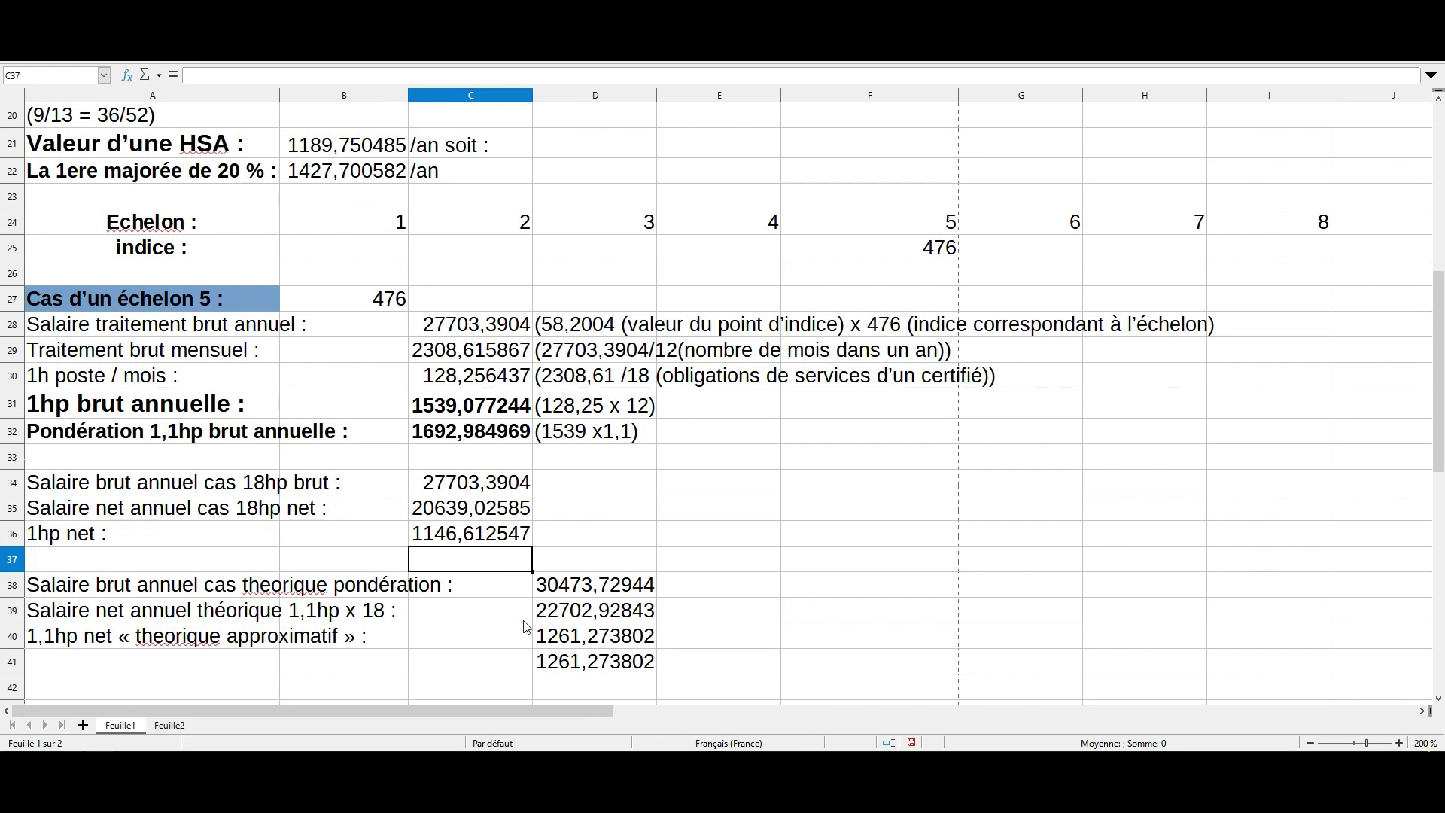
Relate the theoretical 1,1hp net in D40 to the échelon 5 index in F25 and the index cells for échelons 6 to 8.
{"action": "left_click", "coordinate": [561, 632]}
{"action": "left_click", "coordinate": [858, 245]}
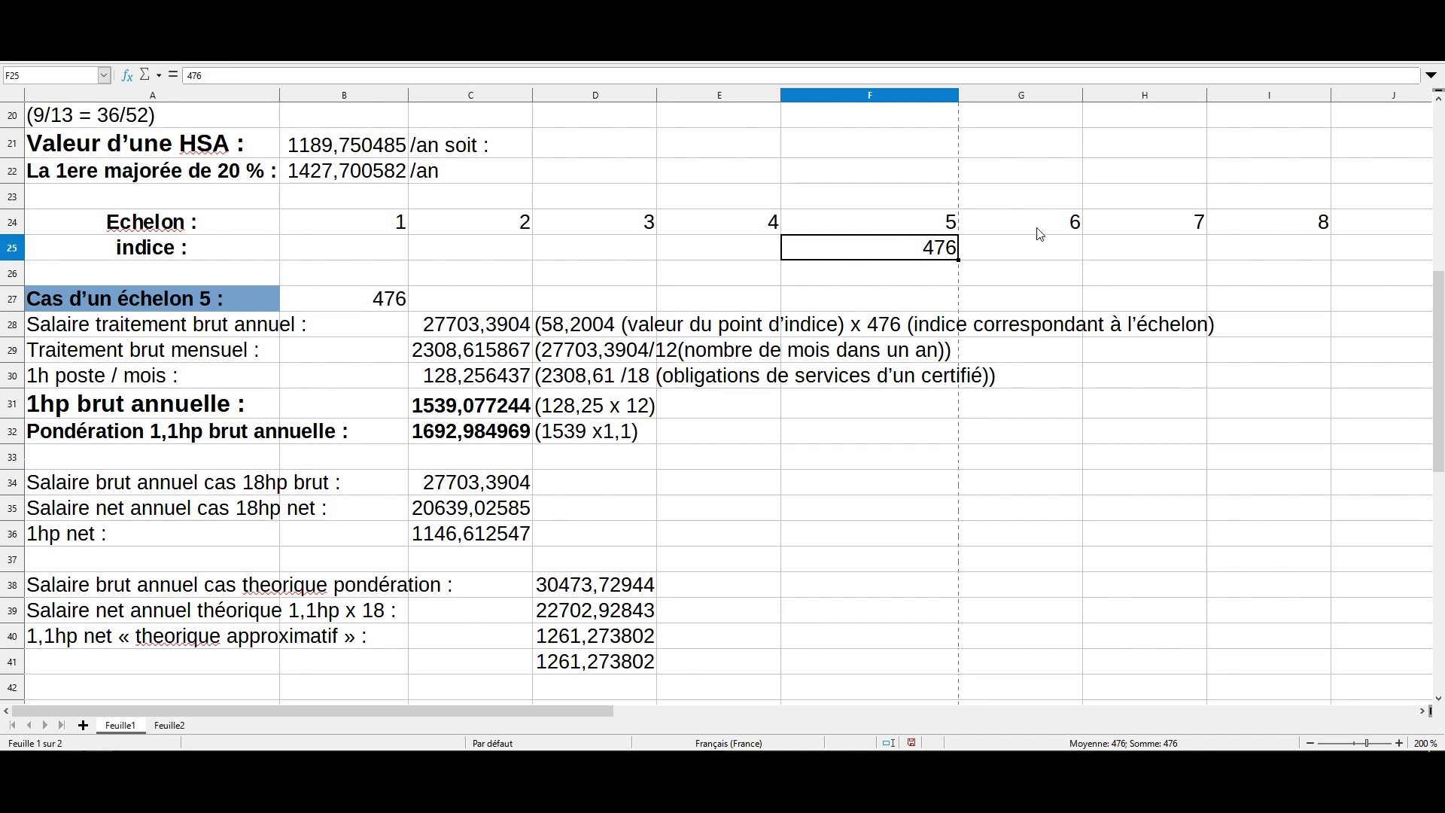
{"action": "left_click", "coordinate": [1072, 248]}
{"action": "left_click", "coordinate": [1177, 247]}
{"action": "left_click", "coordinate": [1272, 248]}
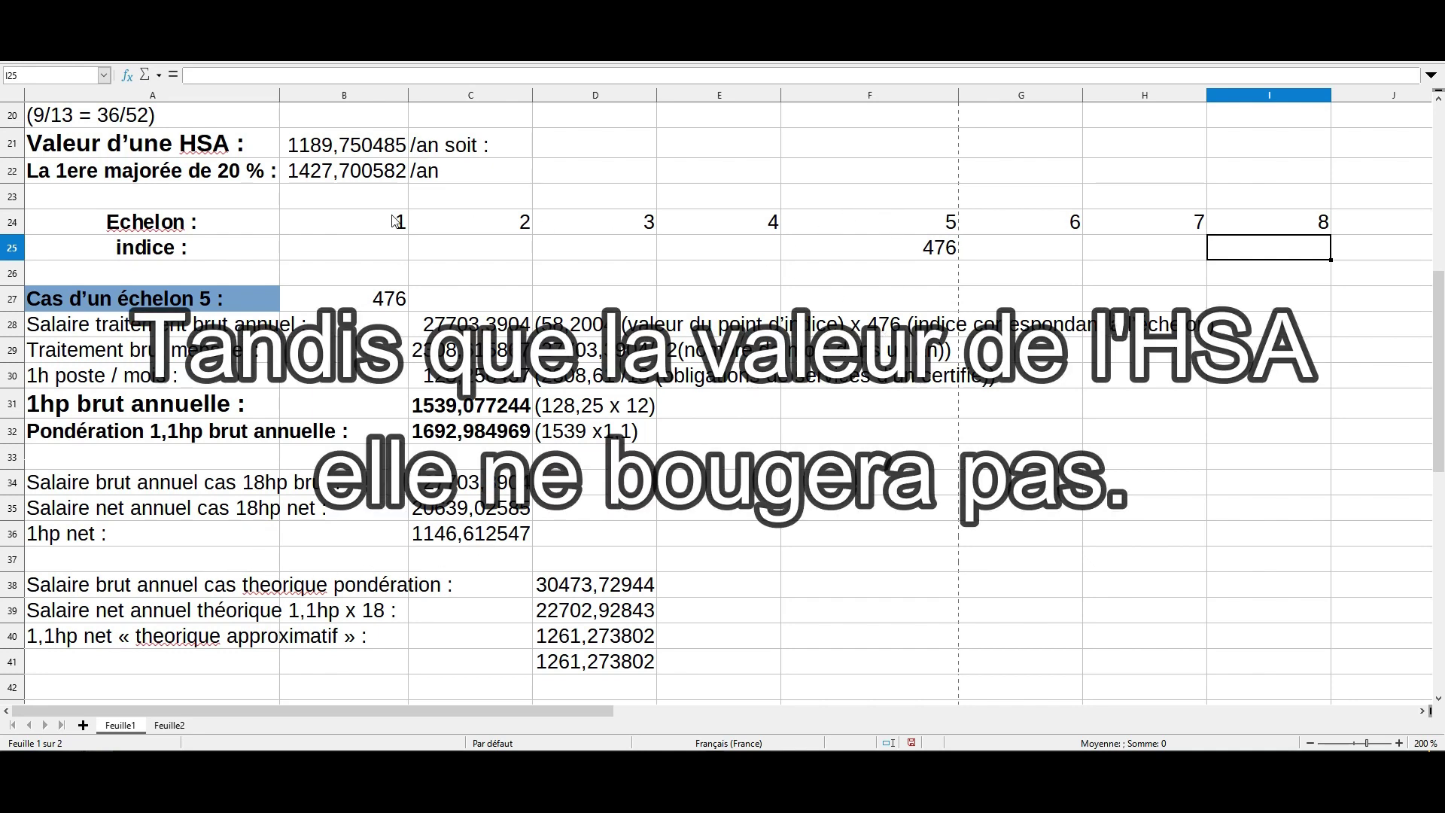
Compare the 20 % increased first HSA in B22 with the 1hp net in C36 and the 1,1hp net values in D40 and D41.
{"action": "left_click", "coordinate": [303, 169]}
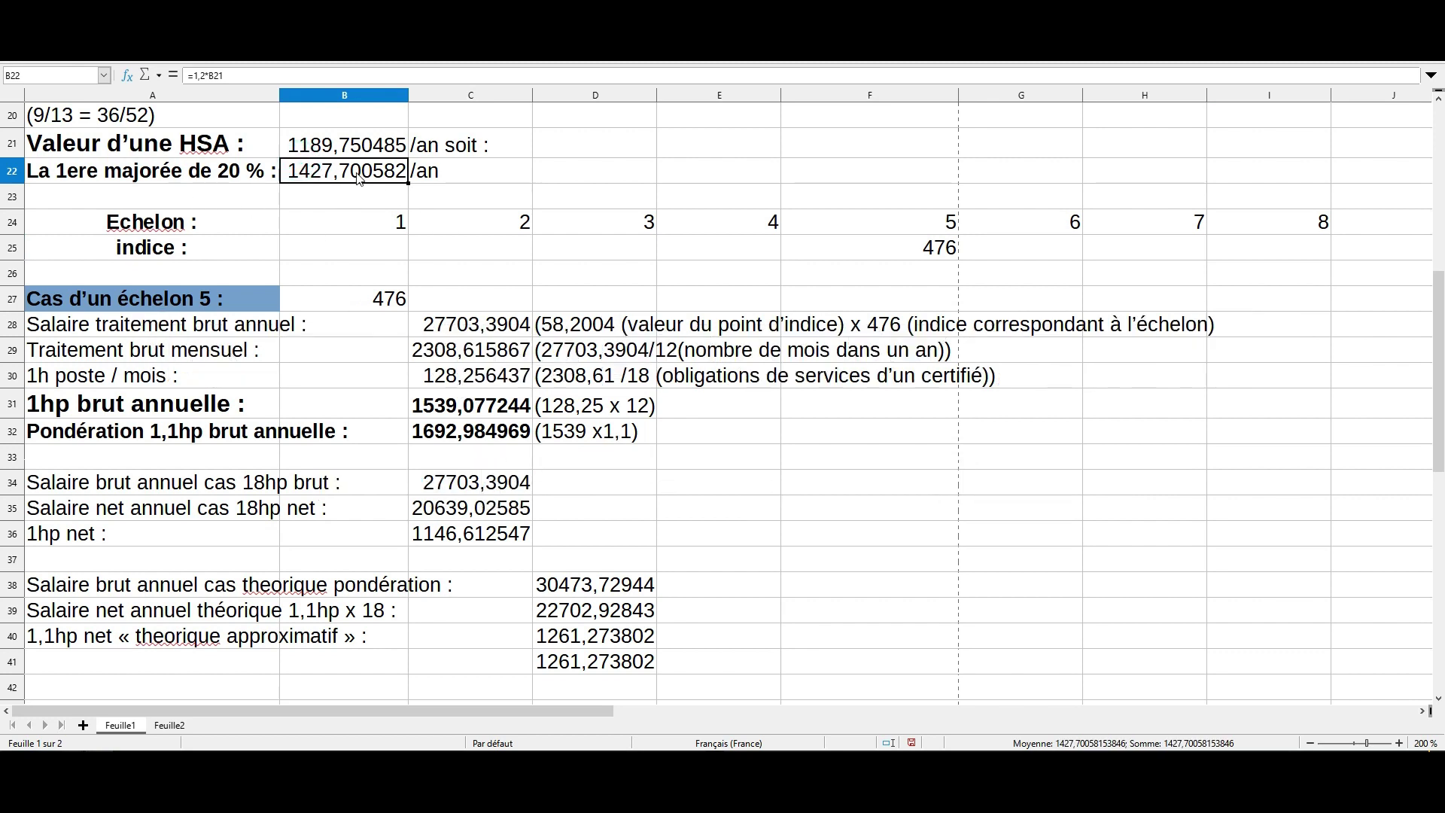
{"action": "left_click", "coordinate": [448, 535]}
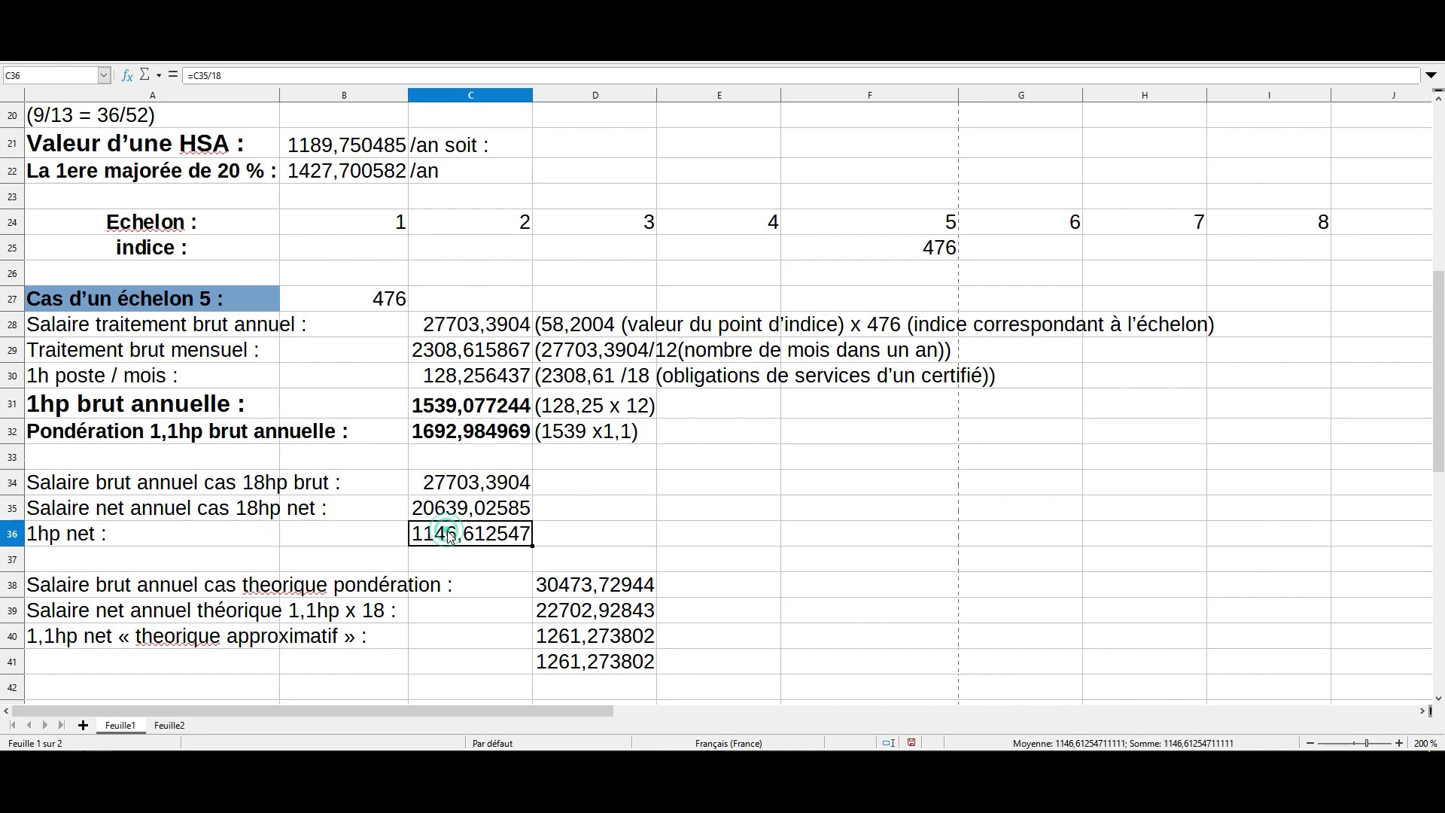
{"action": "left_click", "coordinate": [563, 664]}
{"action": "left_click", "coordinate": [466, 529]}
{"action": "left_click", "coordinate": [558, 639]}
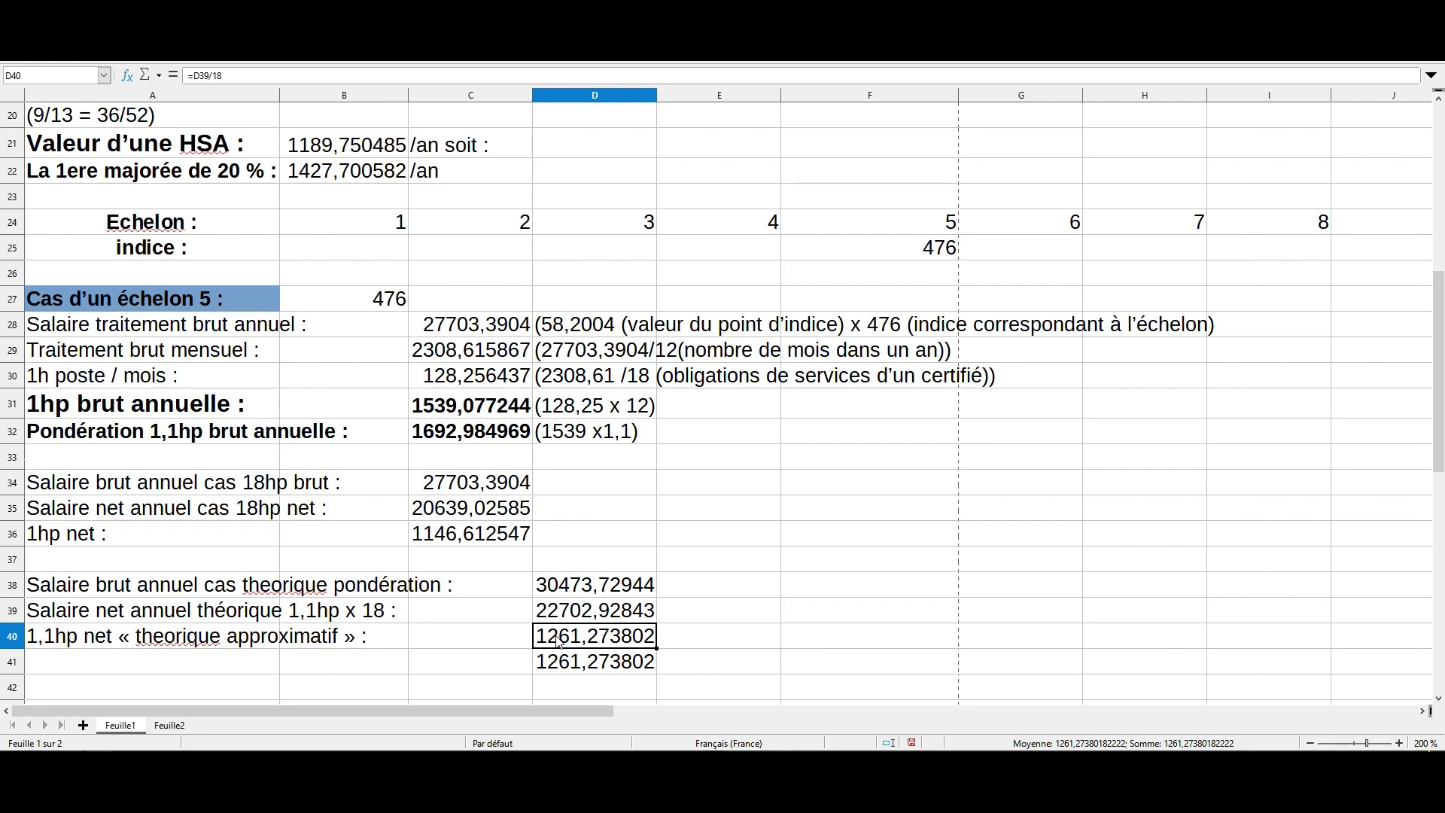
Review the annual gross 1hp in C31 and its weighted 1,1hp version in C32.
{"action": "left_click", "coordinate": [440, 433]}
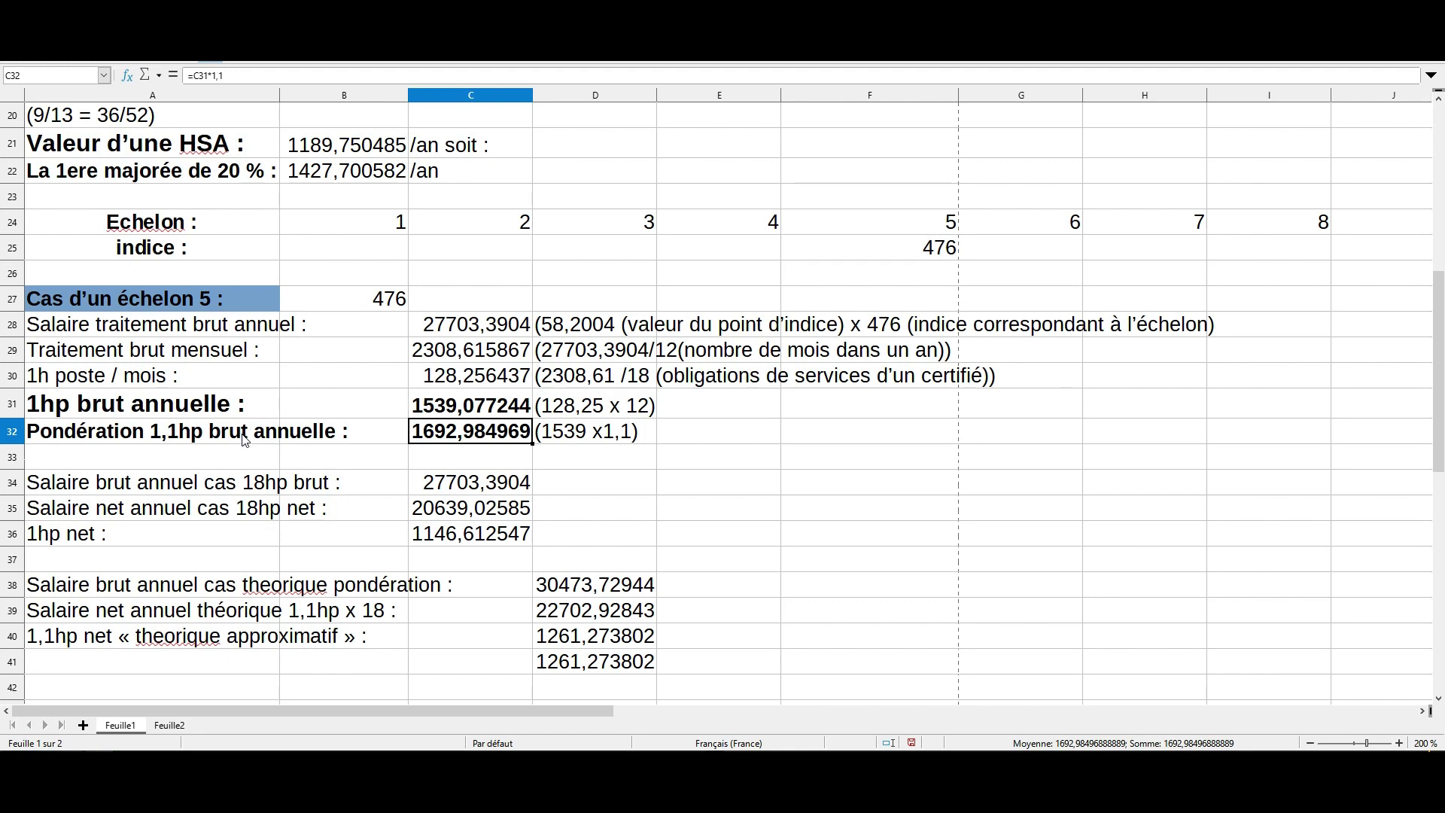
{"action": "left_click", "coordinate": [481, 410]}
{"action": "left_click", "coordinate": [456, 435]}
Compare the HSA values in B21 and B22 with the regular 1hp net in C36.
{"action": "left_click", "coordinate": [348, 153]}
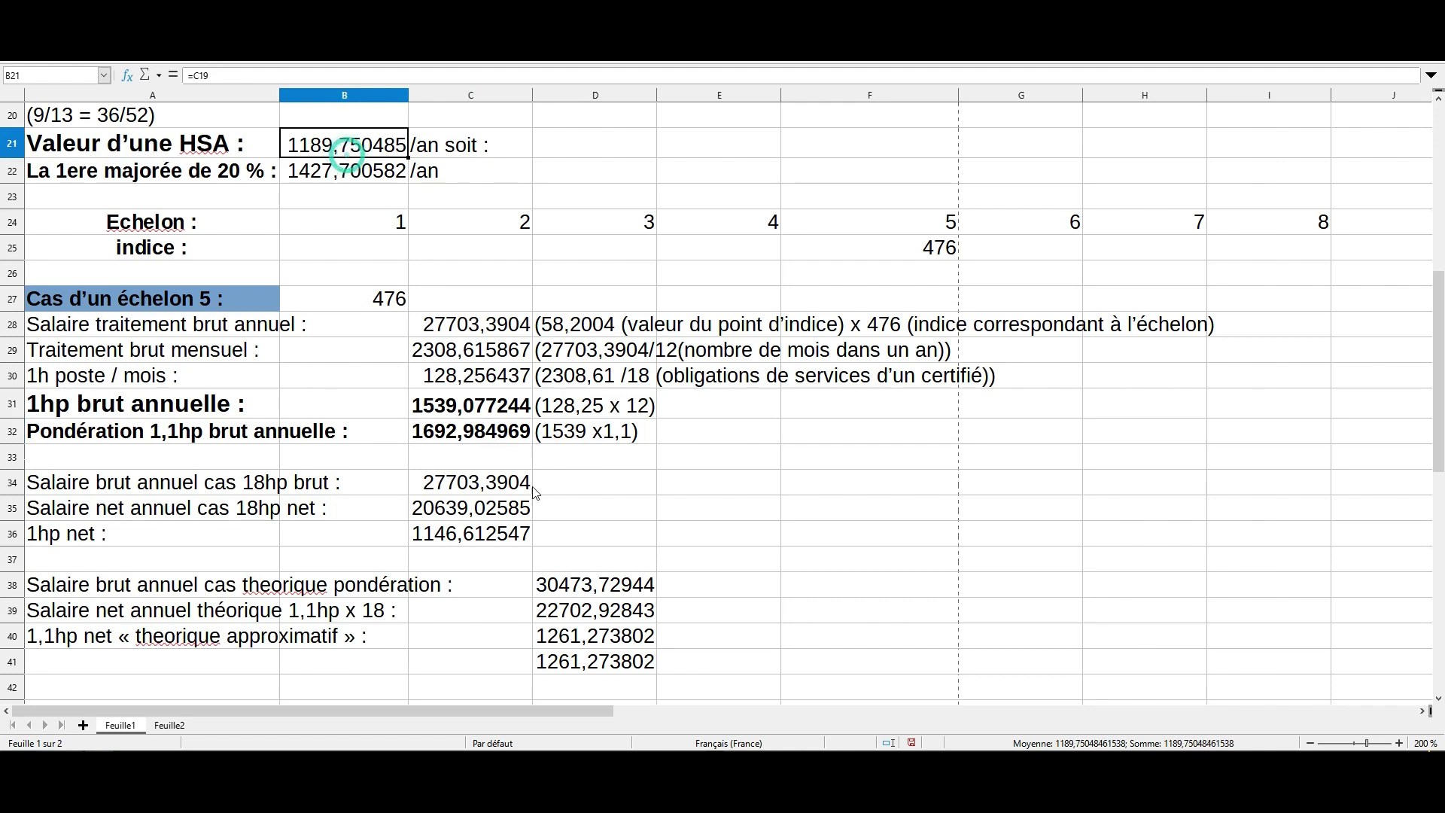
{"action": "left_click", "coordinate": [329, 175]}
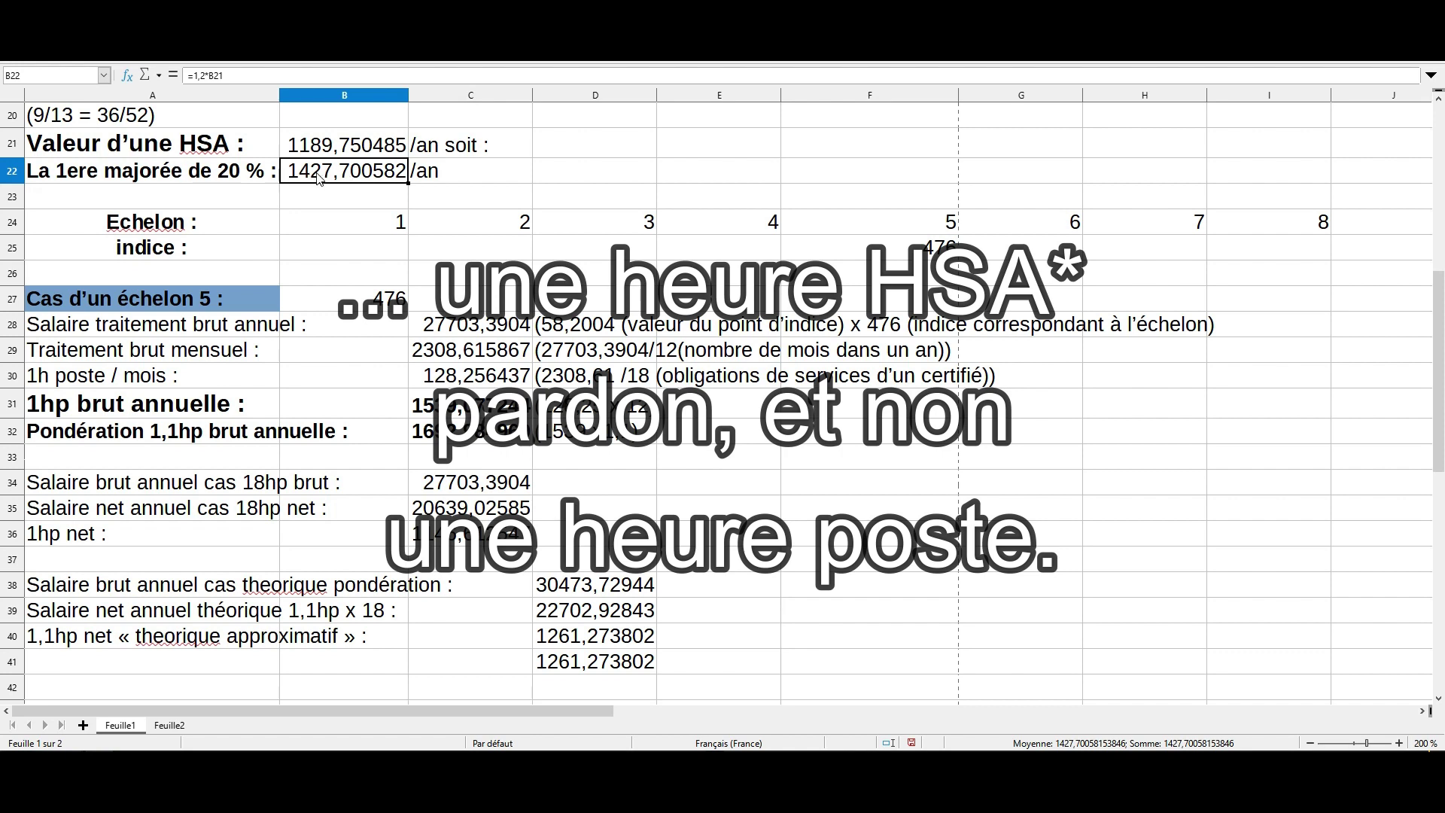
{"action": "left_click", "coordinate": [313, 140]}
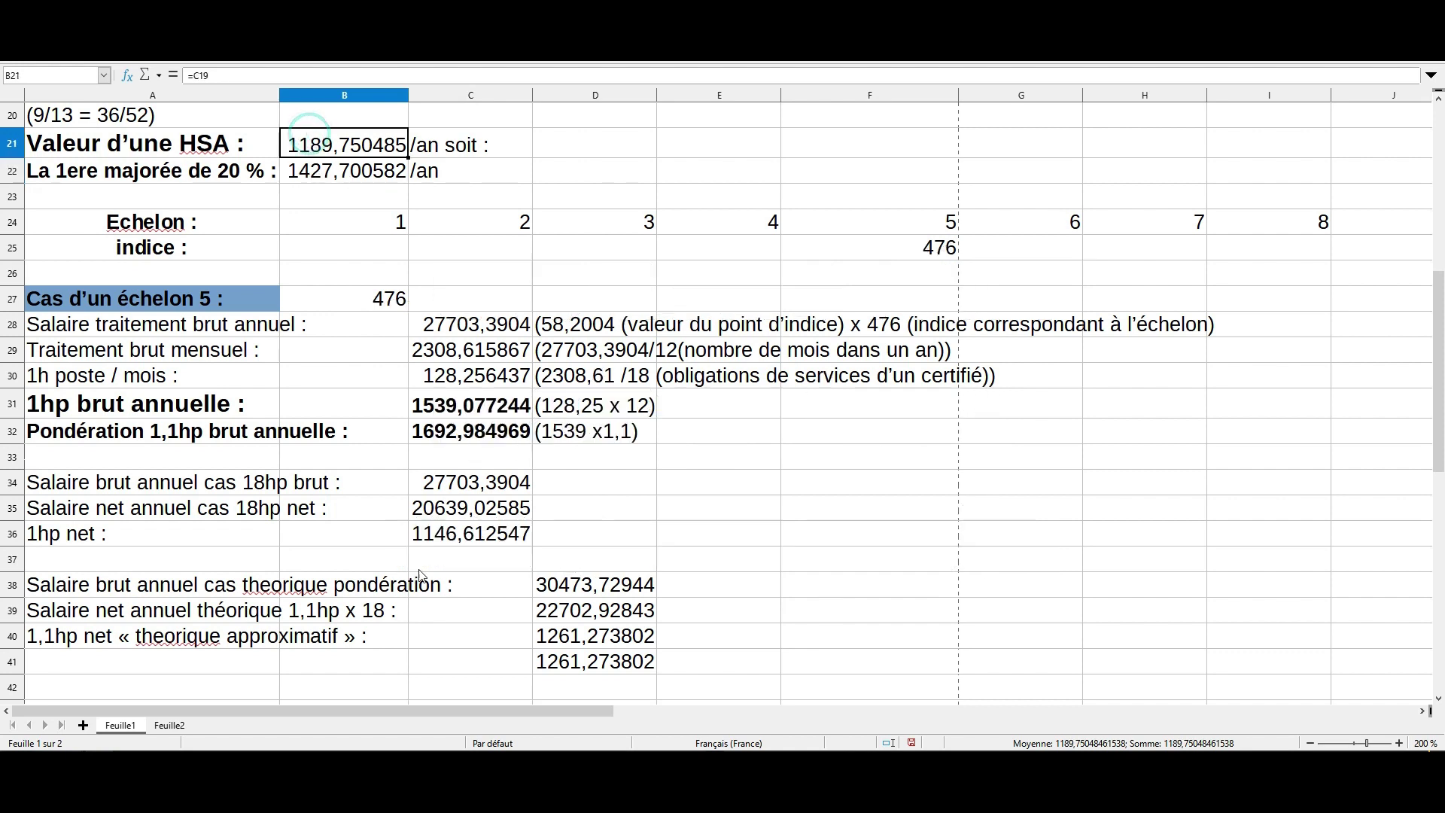
{"action": "left_click", "coordinate": [434, 532]}
{"action": "left_click", "coordinate": [318, 147]}
{"action": "left_click", "coordinate": [423, 539]}
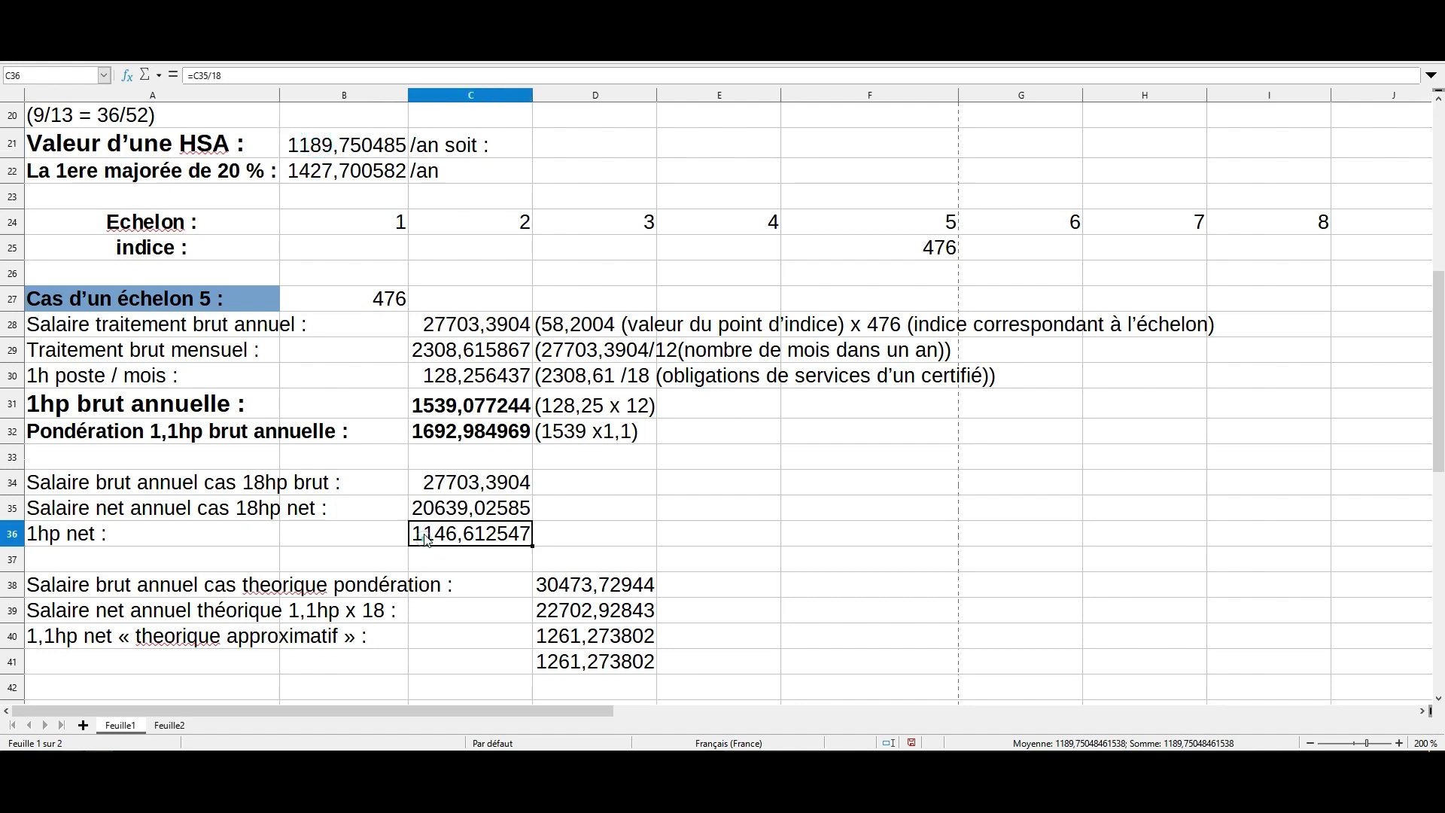
{"action": "left_click", "coordinate": [330, 146]}
{"action": "left_click", "coordinate": [443, 538]}
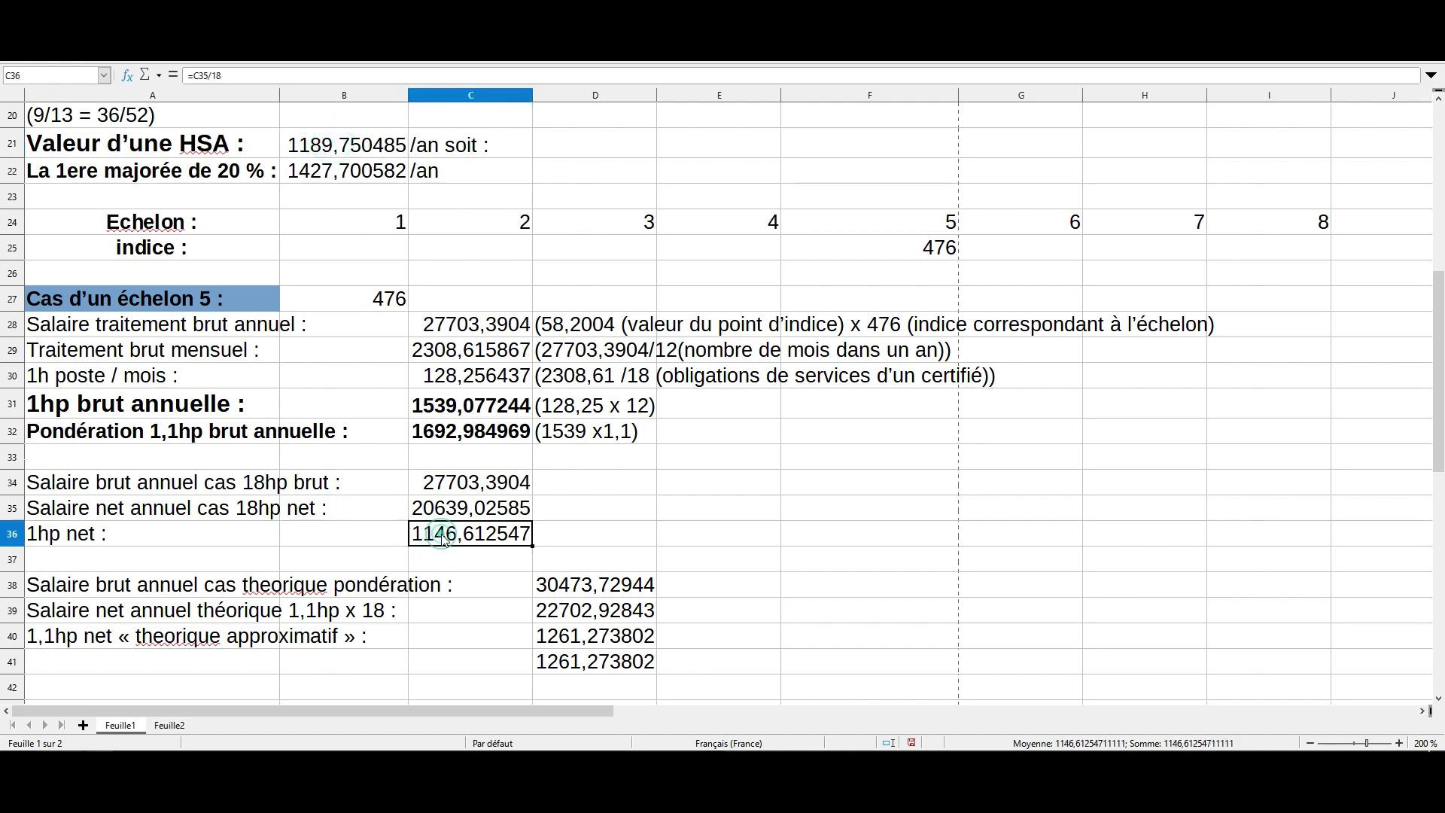
{"action": "left_click", "coordinate": [318, 148]}
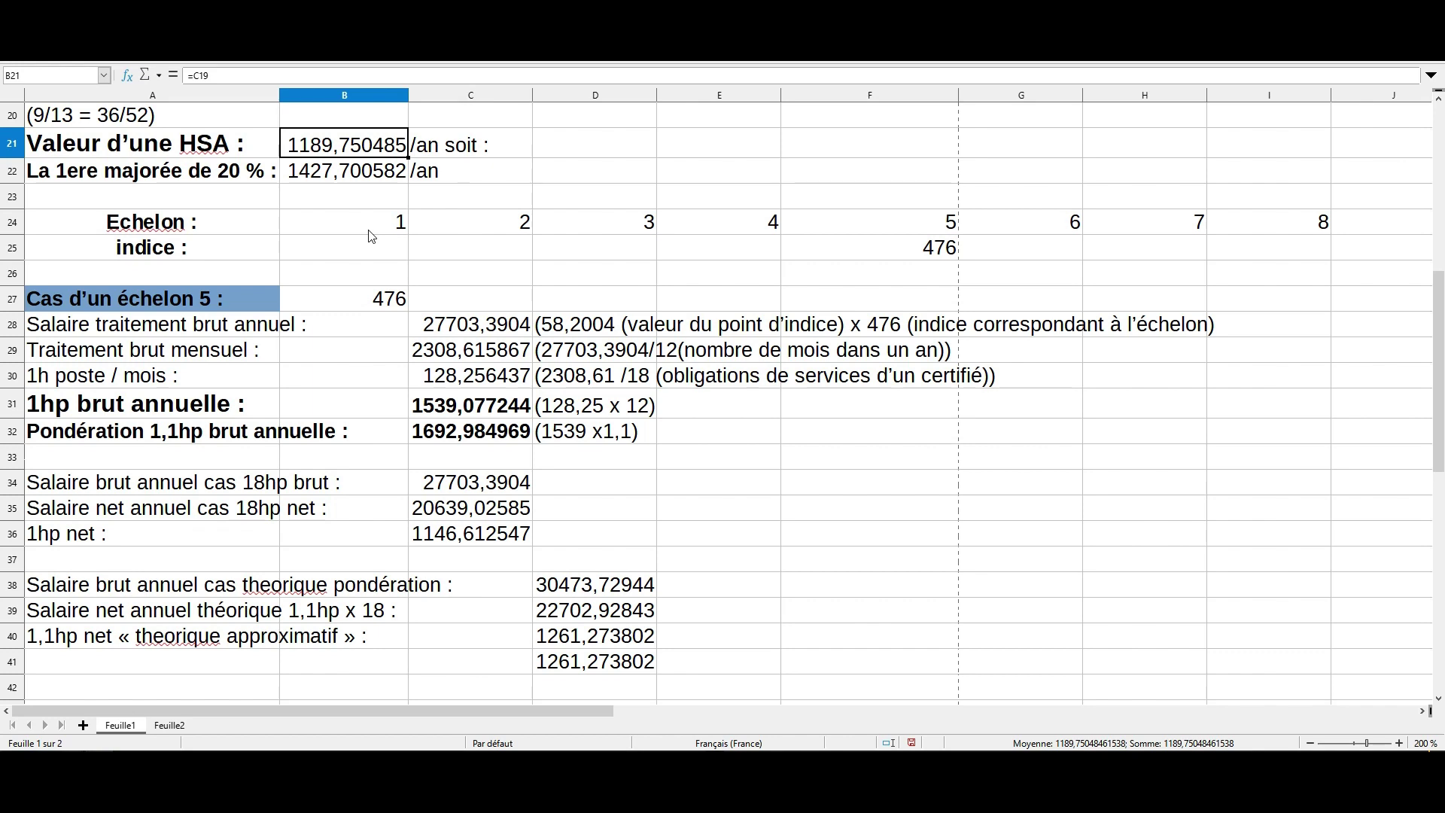
Compare the weighted 1,1hp net in D40 and D41 with the increased first HSA value in B22.
{"action": "left_click", "coordinate": [452, 536]}
{"action": "left_click", "coordinate": [559, 633]}
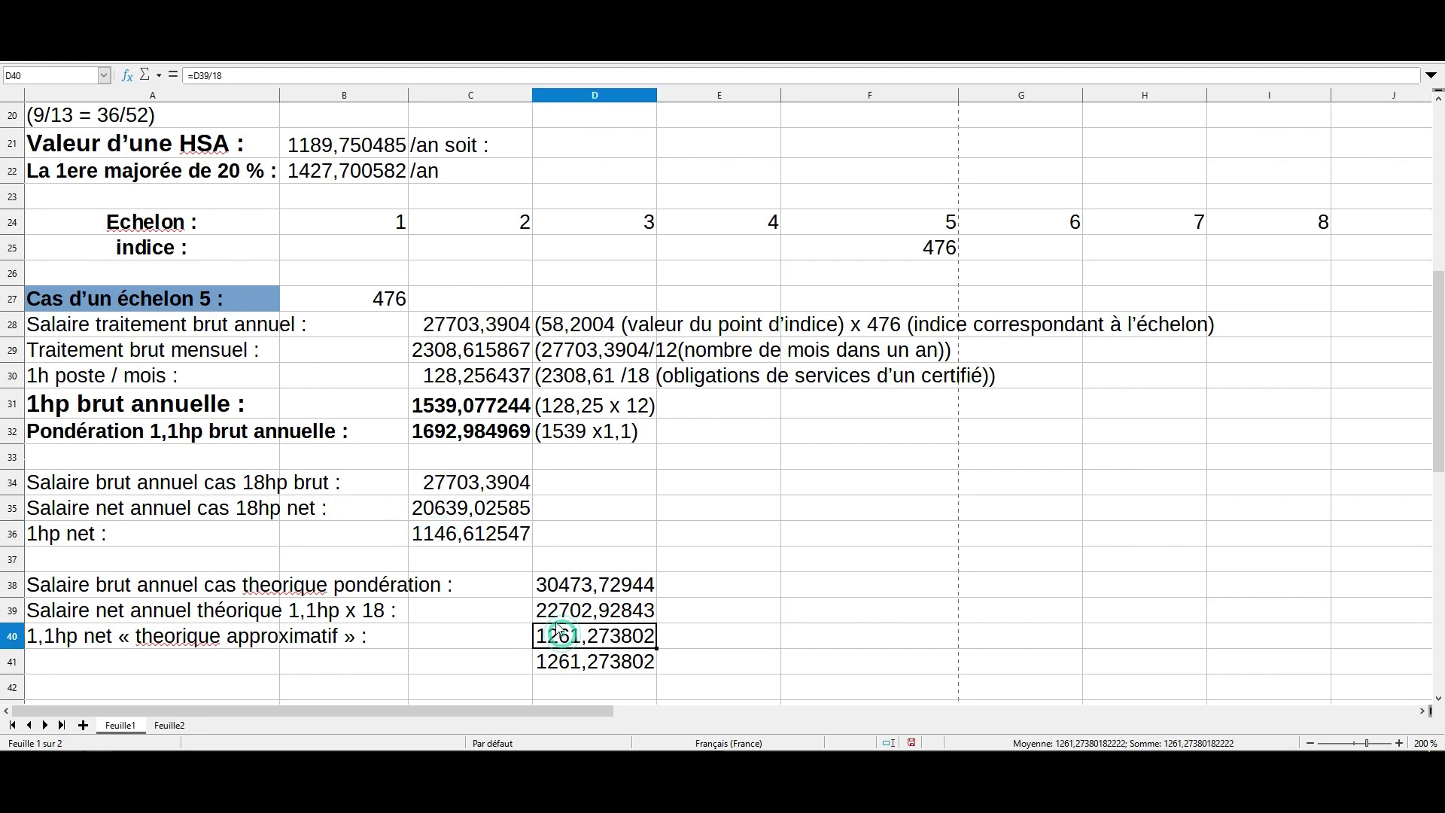
{"action": "left_click", "coordinate": [454, 590]}
{"action": "left_click", "coordinate": [346, 174]}
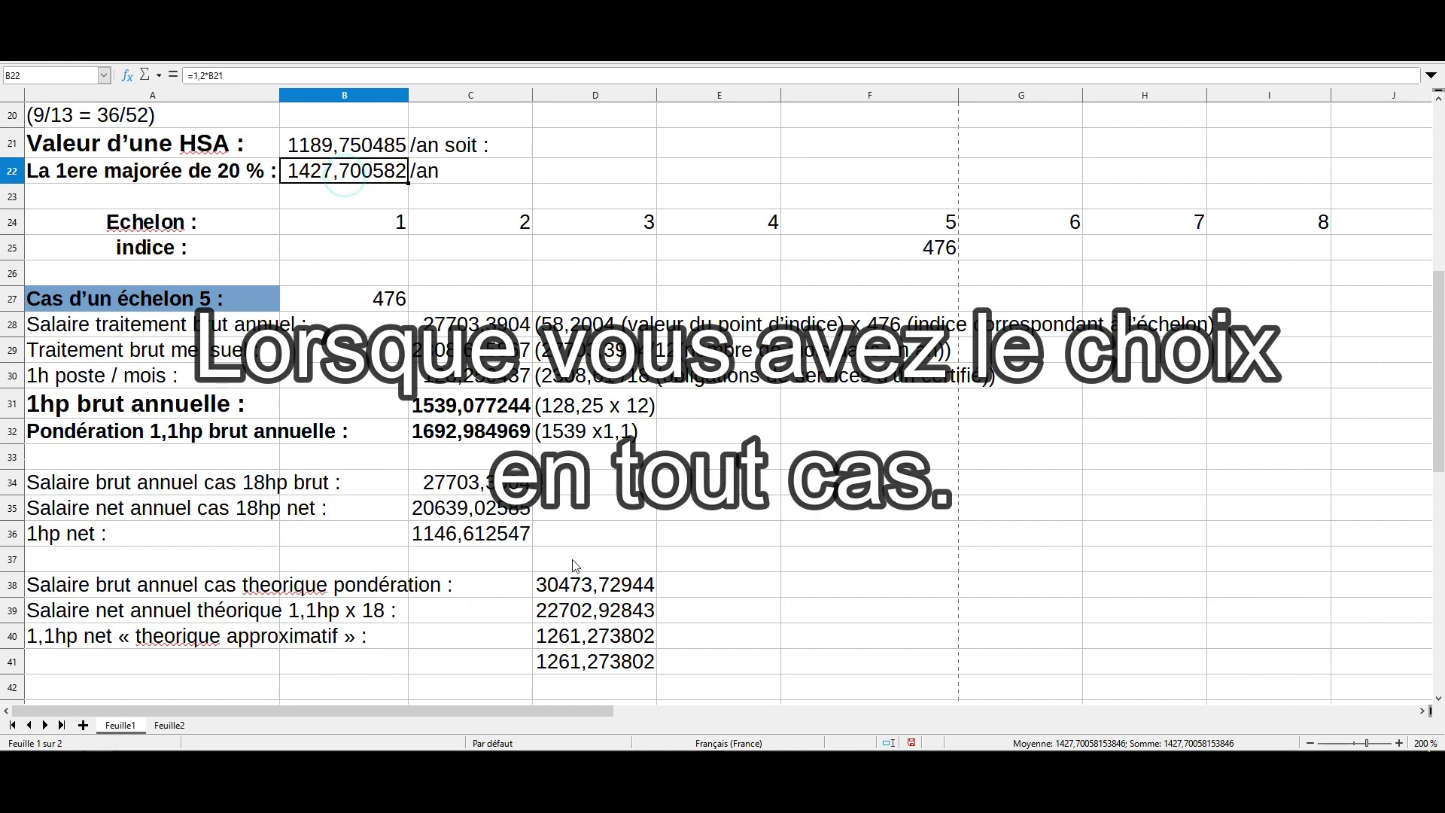
{"action": "left_click", "coordinate": [591, 661]}
{"action": "left_click", "coordinate": [577, 639]}
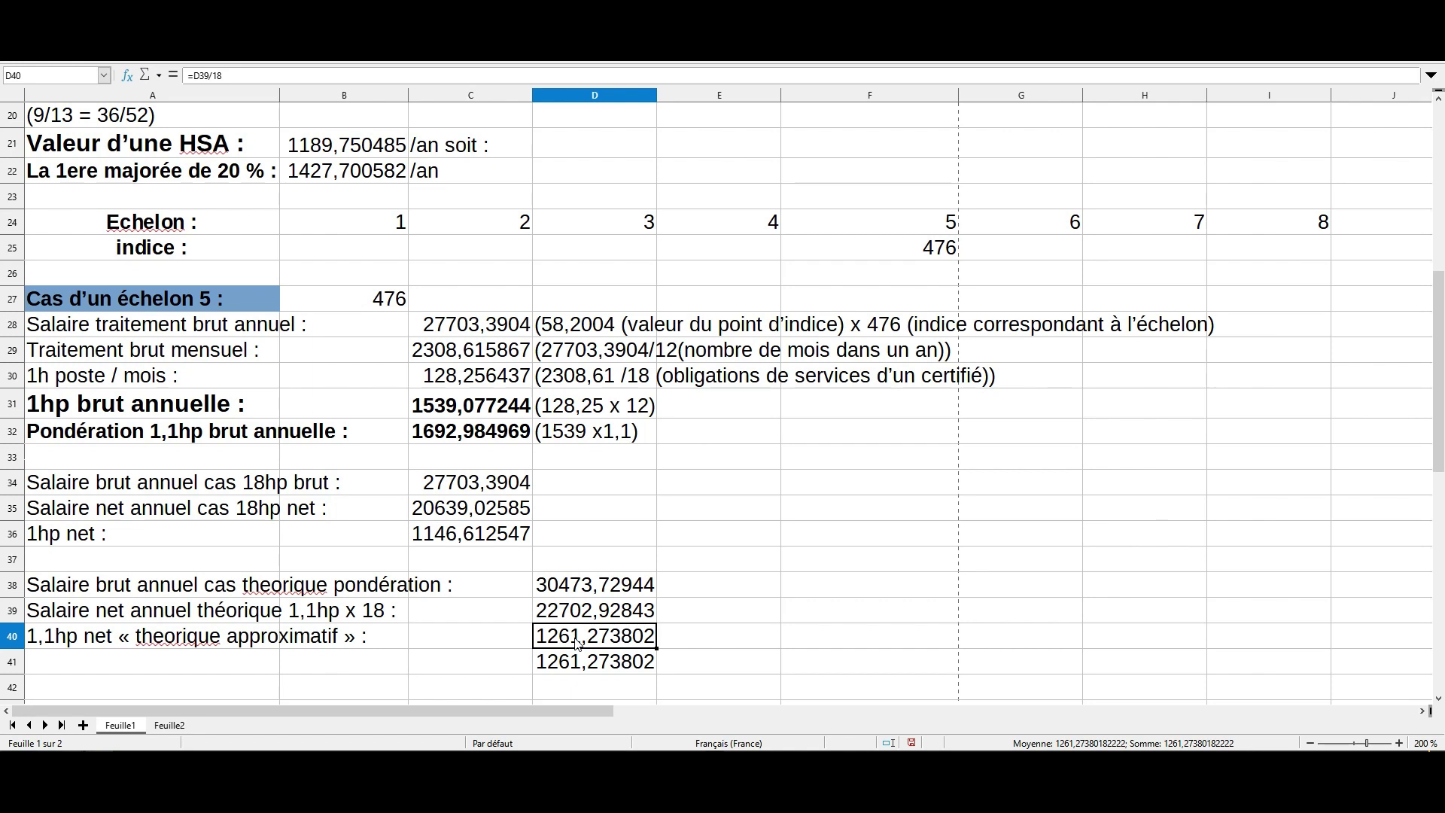
{"action": "left_click", "coordinate": [304, 179]}
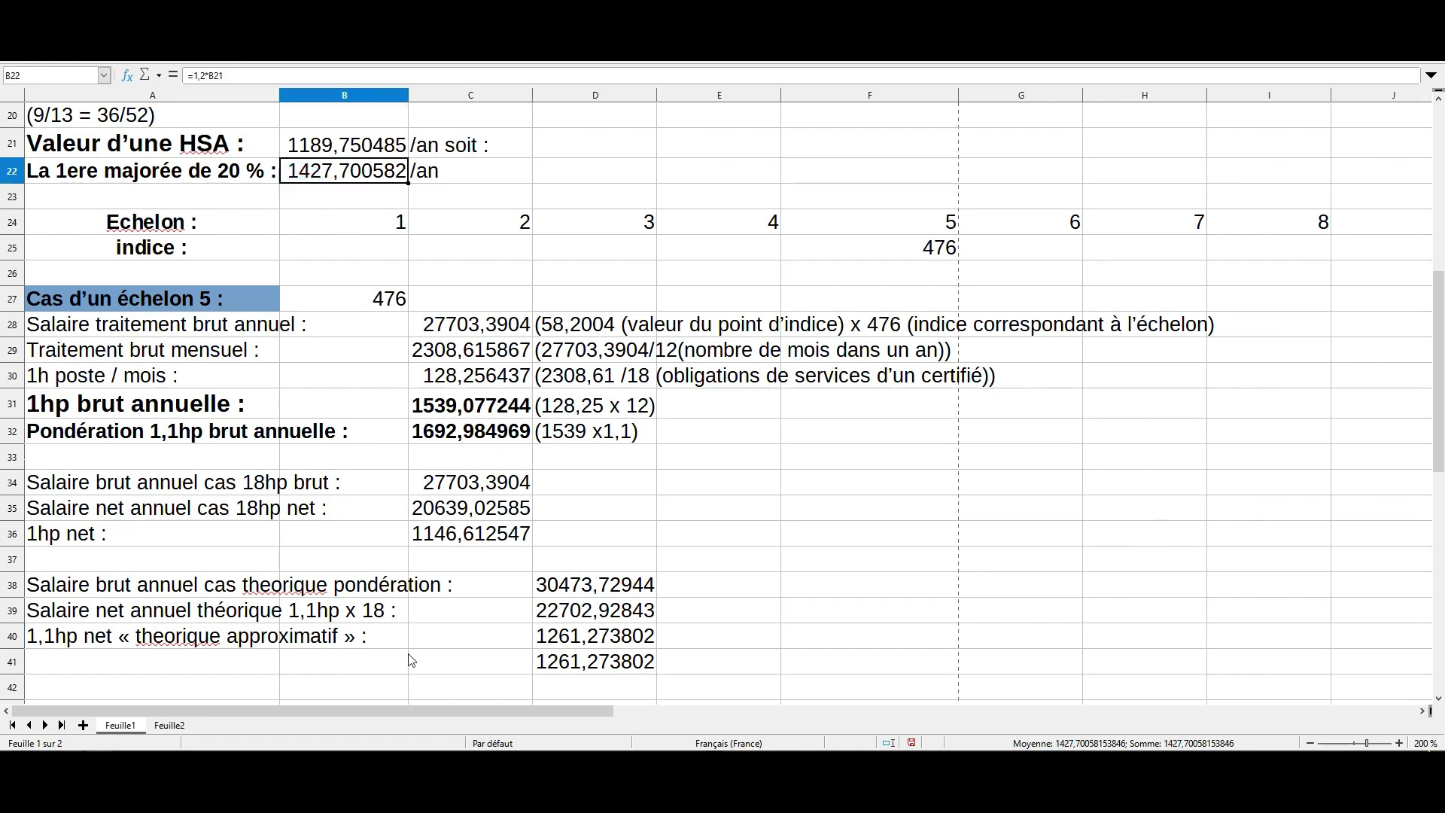
Review the net hourly values in C36 and D40 against échelon 1 in B24 and the increased first HSA in B22.
{"action": "left_click", "coordinate": [462, 537]}
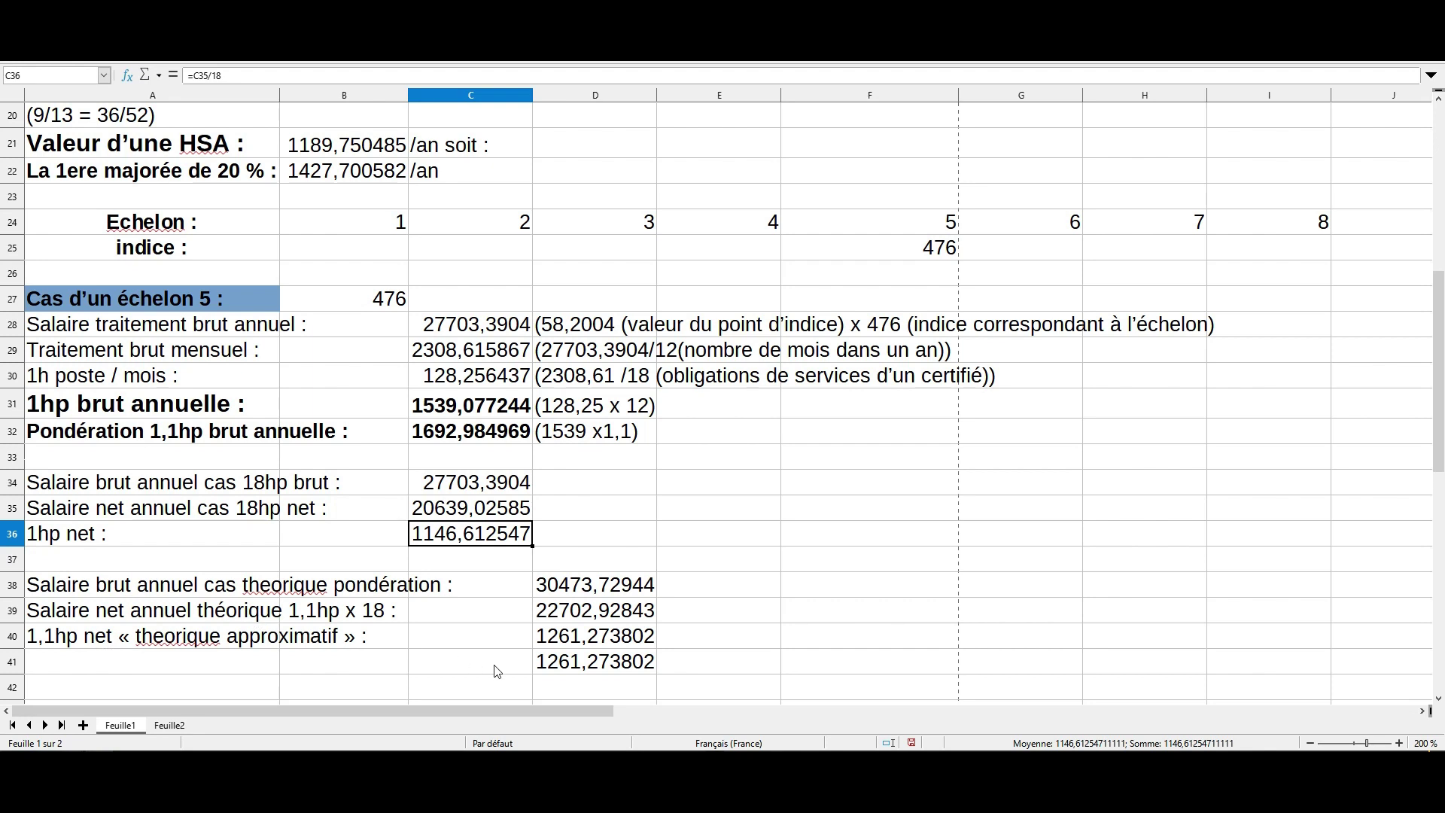
{"action": "left_click", "coordinate": [554, 635]}
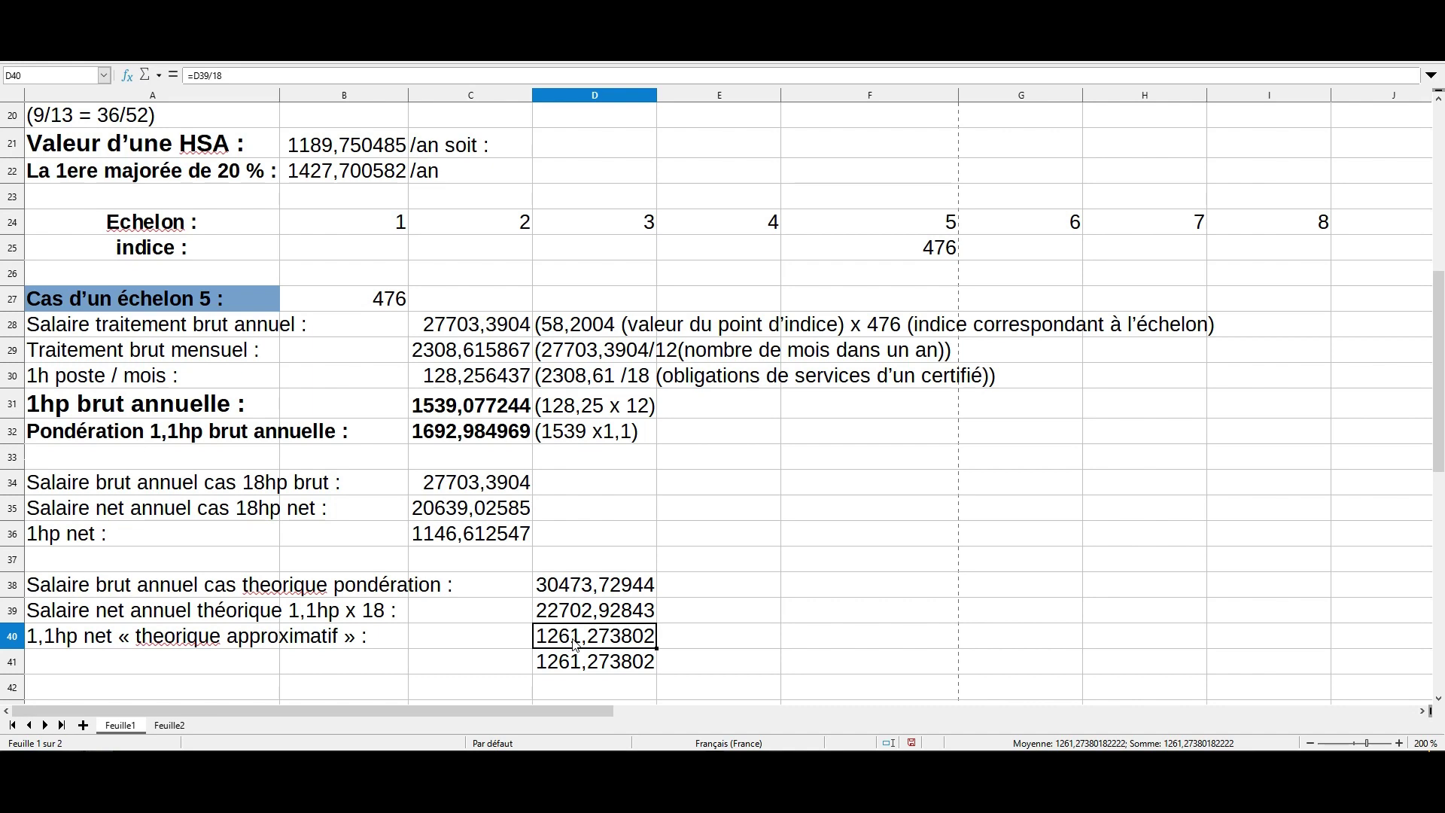
{"action": "left_click", "coordinate": [345, 226]}
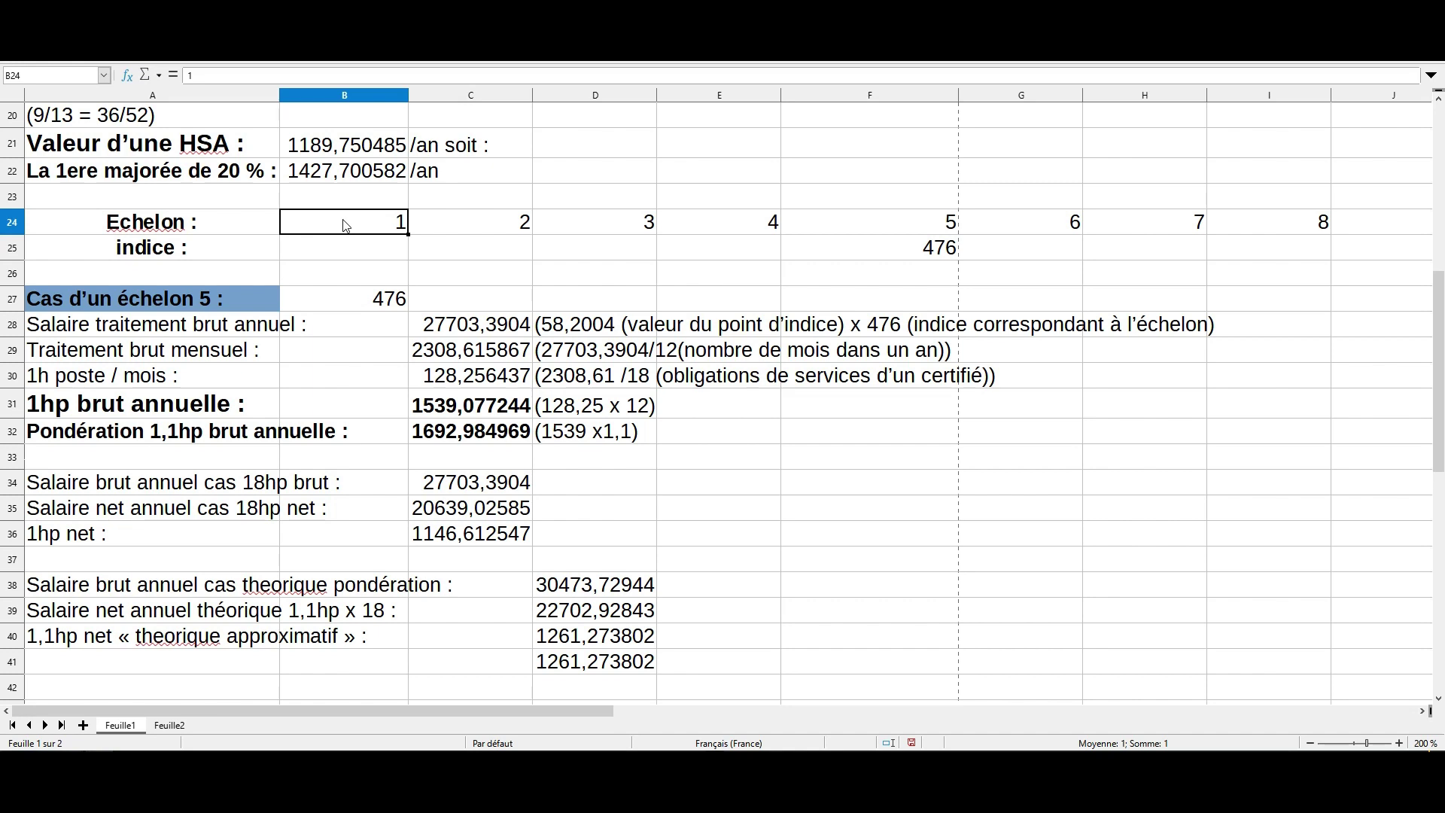
{"action": "left_click", "coordinate": [318, 179]}
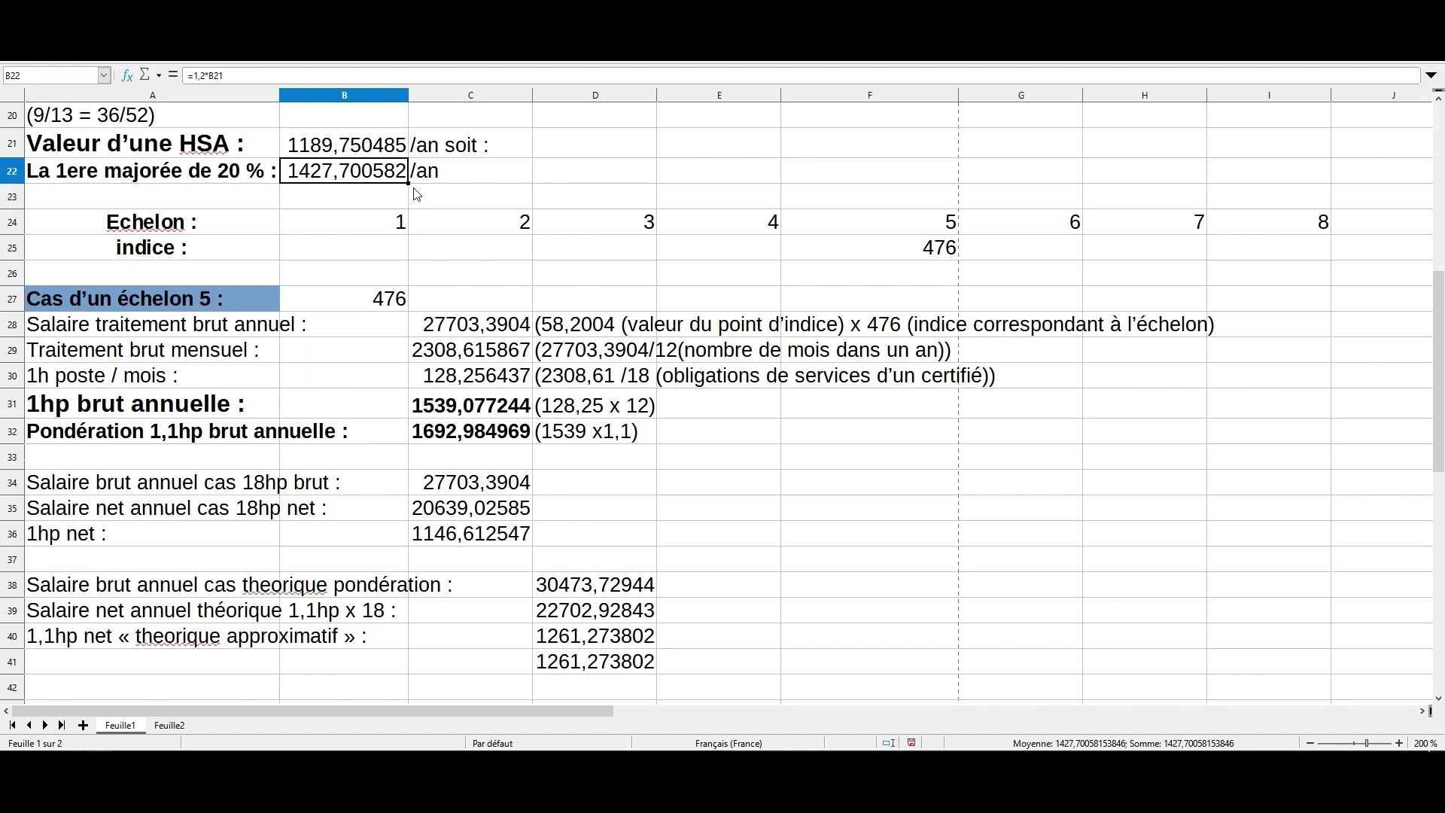
Review the HSA formula and its parameters in rows 1 to 17, and return to the échelon 5 case.
{"action": "left_click_drag", "start_coordinate": [1439, 376], "coordinate": [1442, 214]}
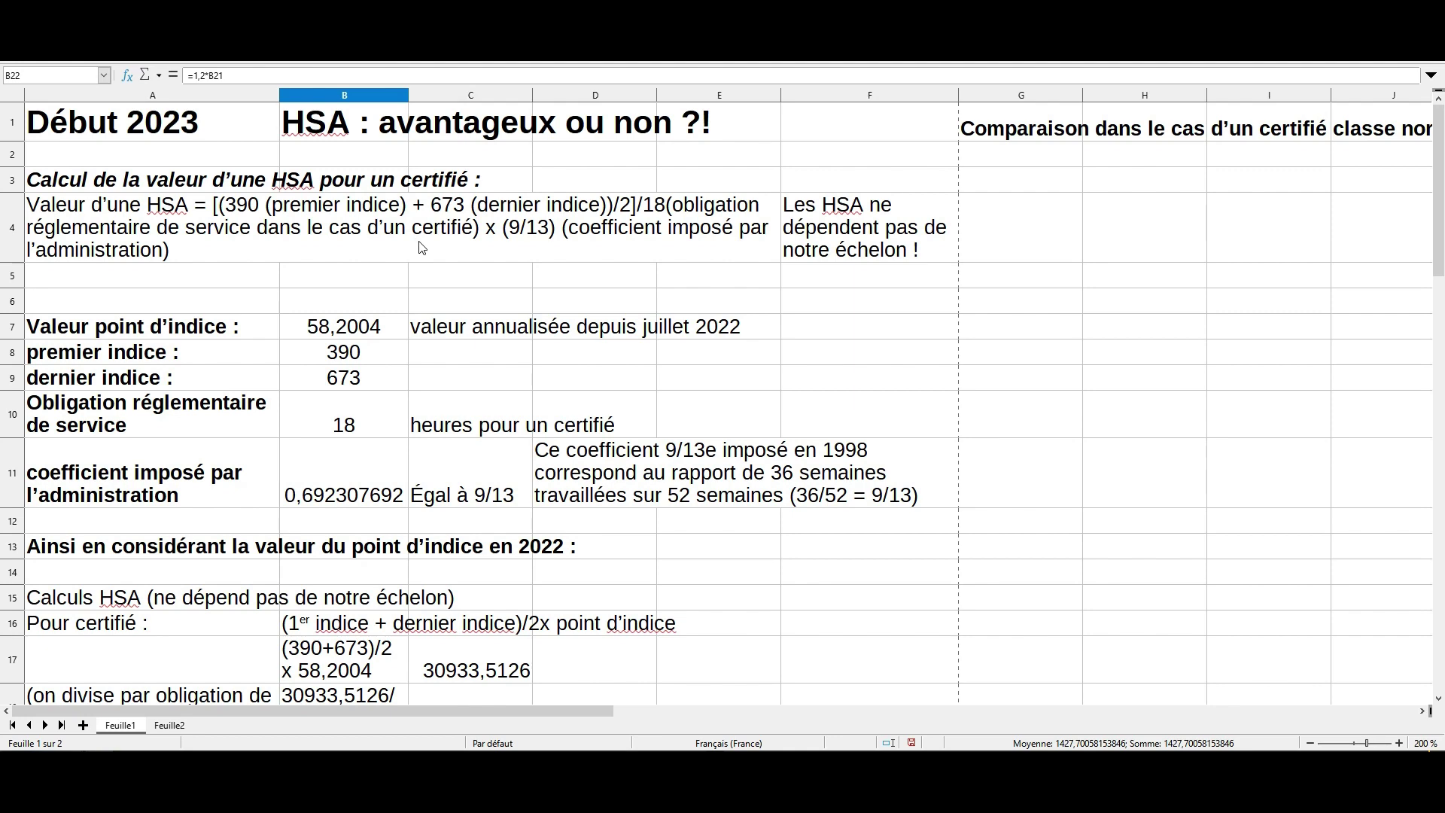
{"action": "mouse_move", "coordinate": [1439, 216]}
{"action": "left_mouse_down"}
{"action": "mouse_move", "coordinate": [1441, 510]}
{"action": "mouse_move", "coordinate": [1441, 166]}
{"action": "mouse_move", "coordinate": [1442, 214]}
{"action": "left_mouse_up"}
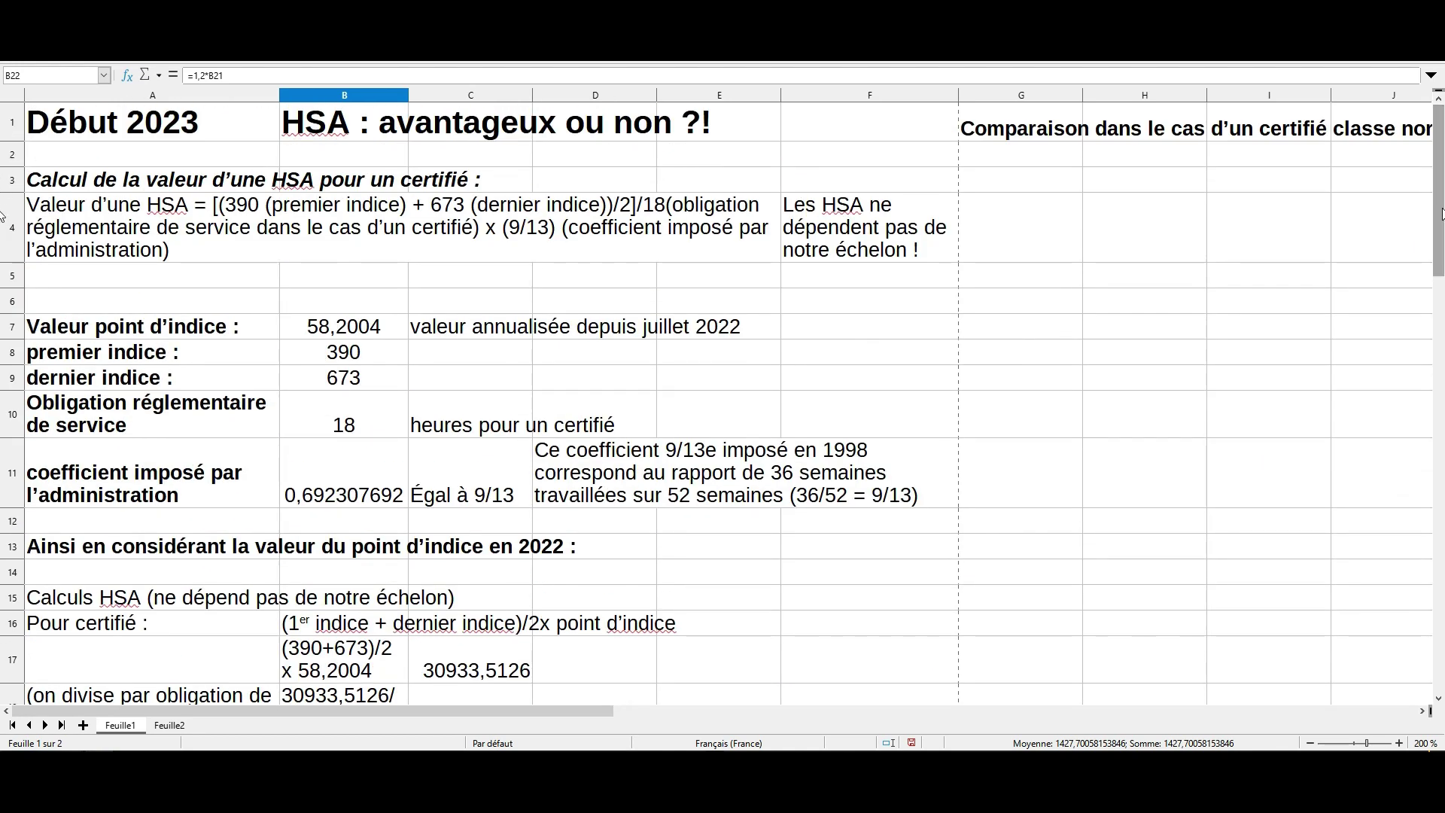
{"action": "left_click_drag", "start_coordinate": [1442, 214], "coordinate": [1442, 415]}
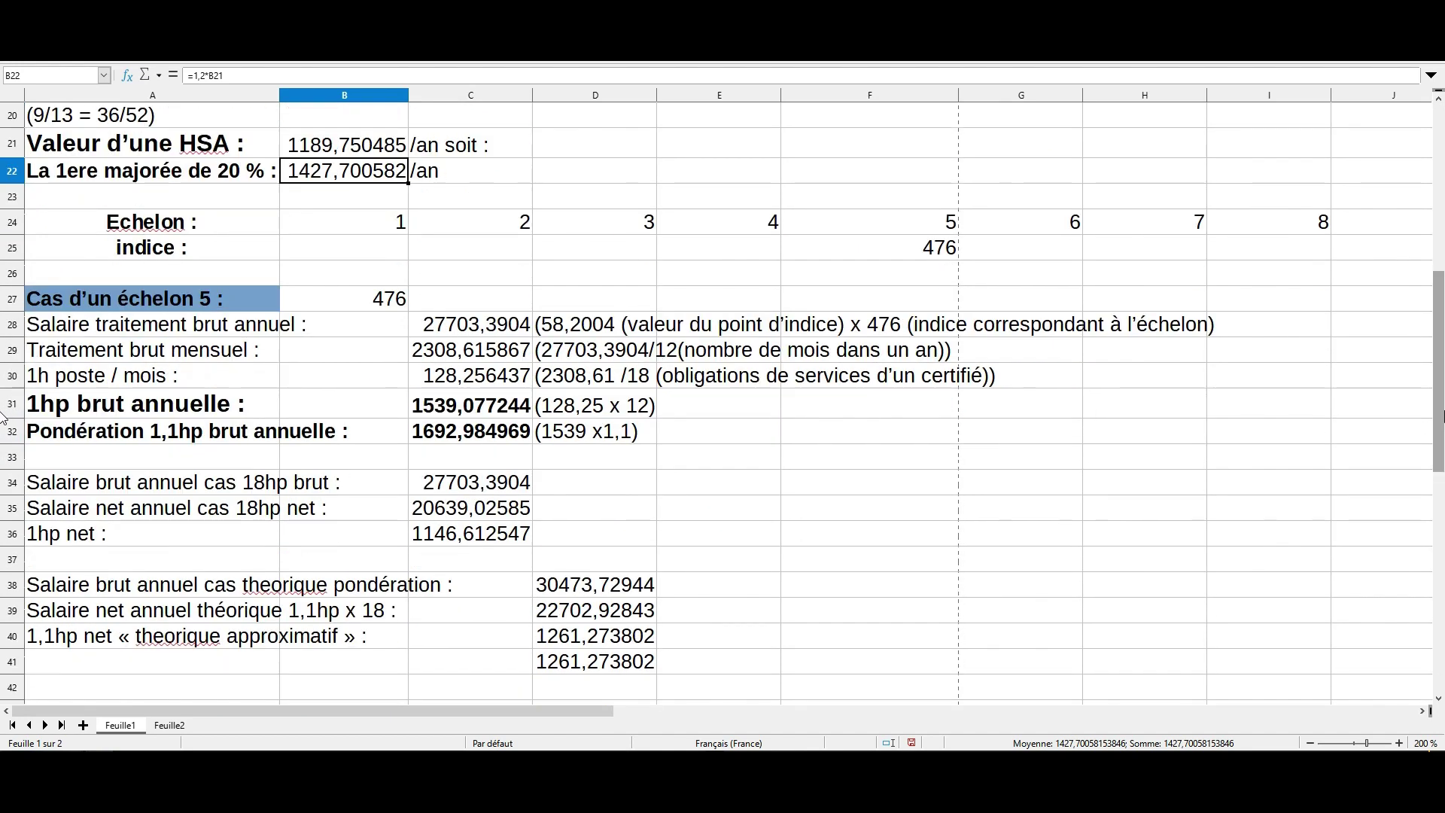